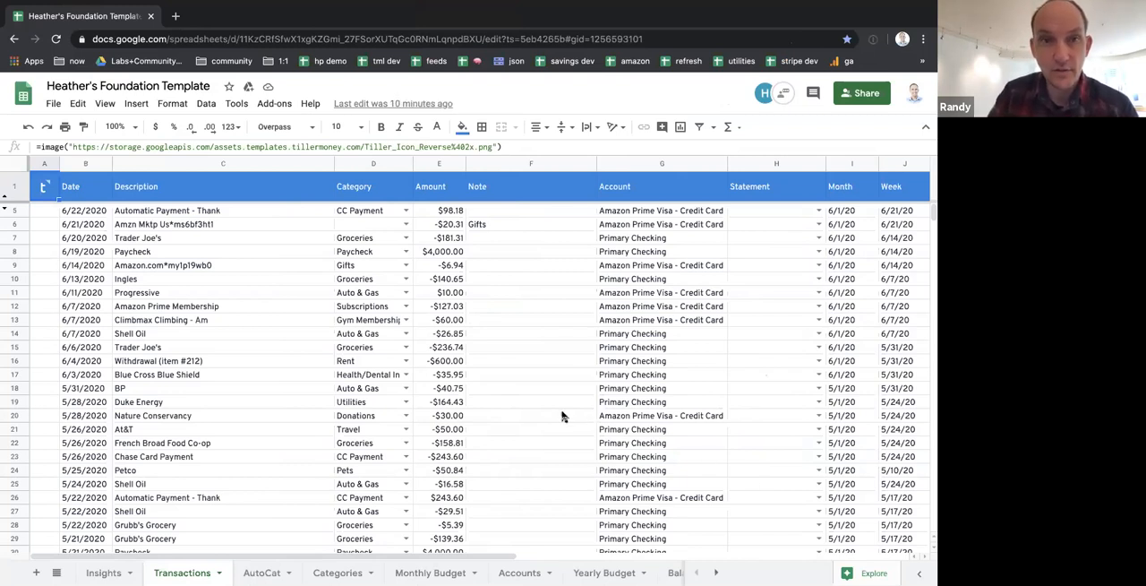
# Launch the Tiller Money Labs add-on for the Transactions sheet
pyautogui.click(275, 105)
pyautogui.moveTo(314, 202)
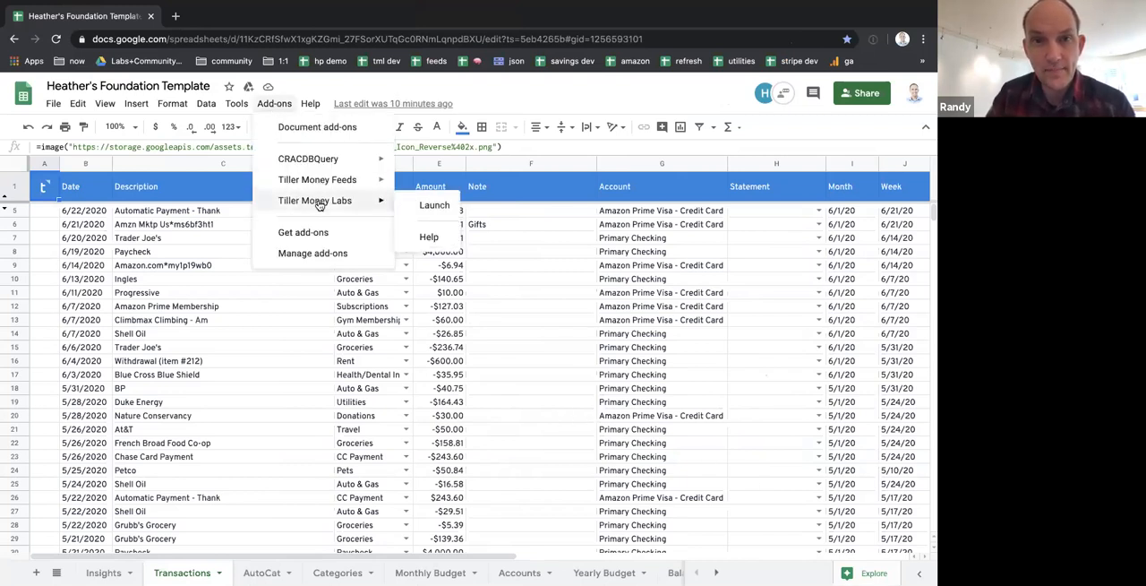
pyautogui.click(437, 205)
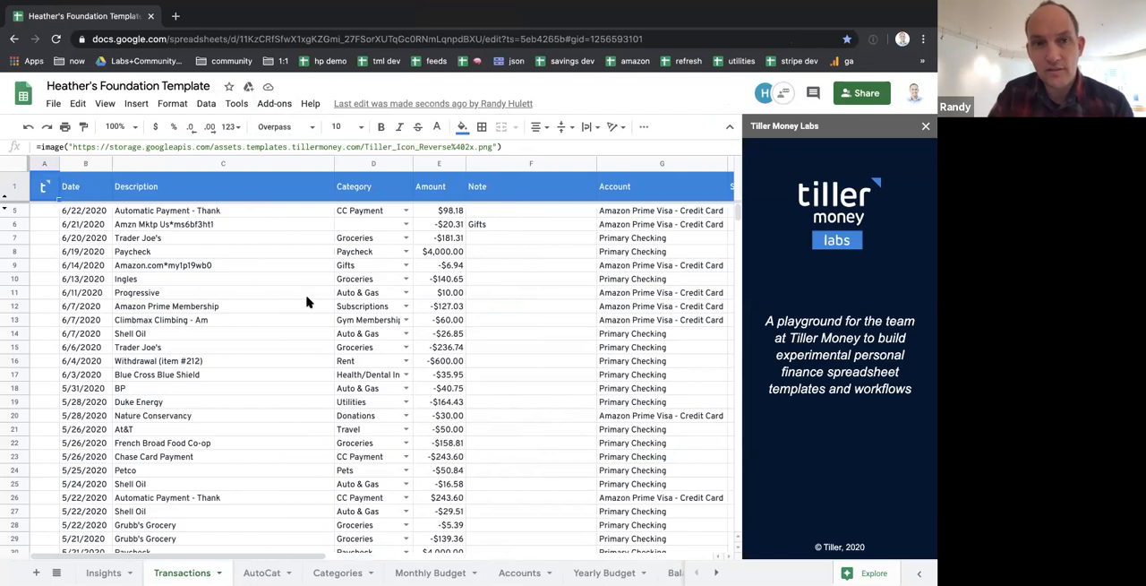
pyautogui.hscroll(10, 441, 306)
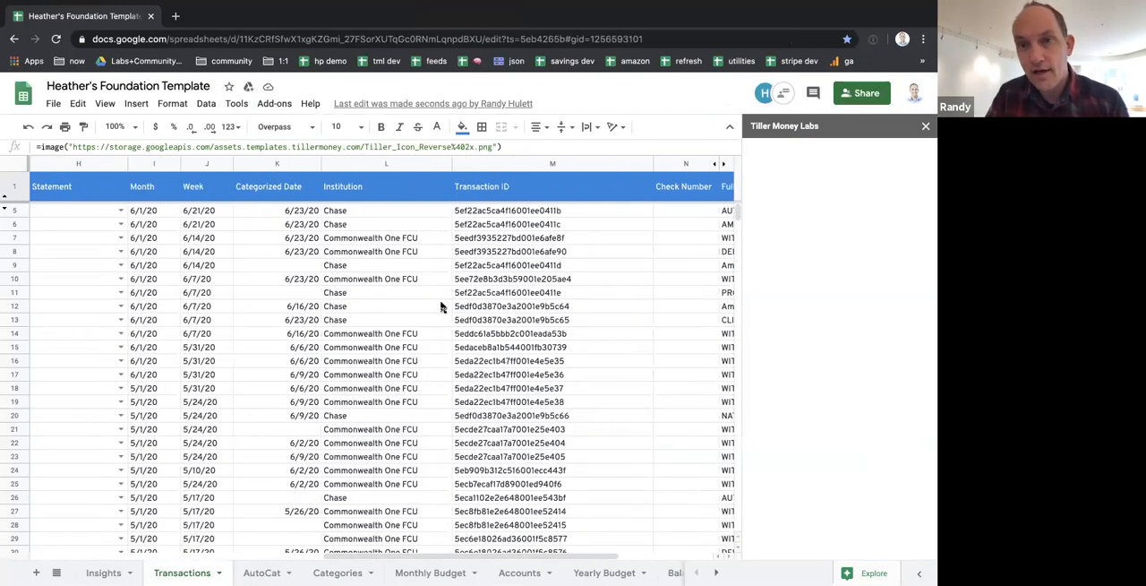
pyautogui.hscroll(3, 441, 306)
pyautogui.hscroll(-12, 441, 307)
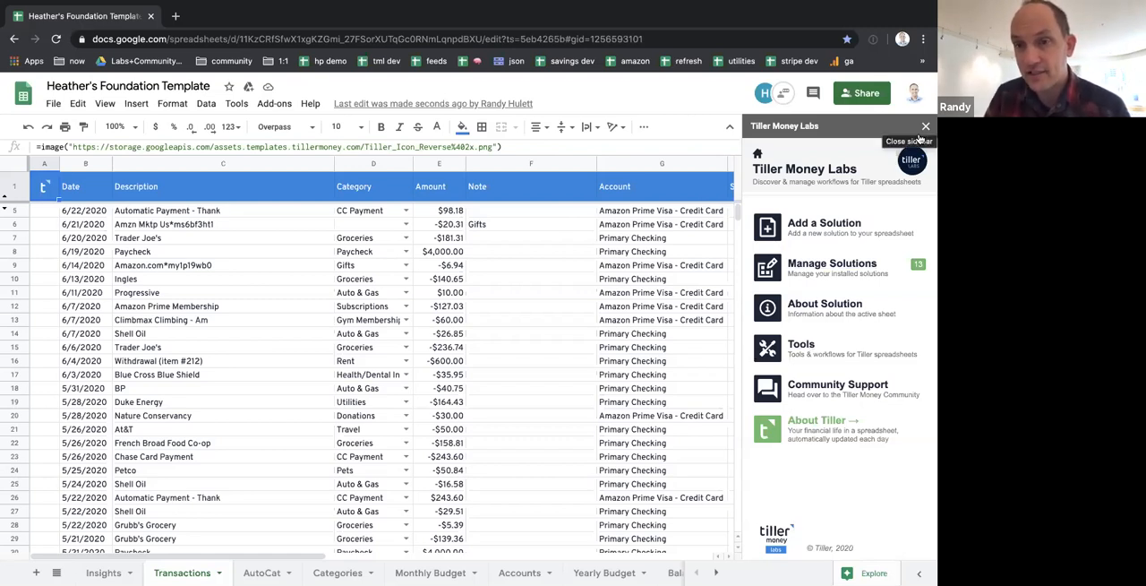
# Open the form for adding a manual transaction in the add-on's Manual Transactions tools
pyautogui.click(803, 347)
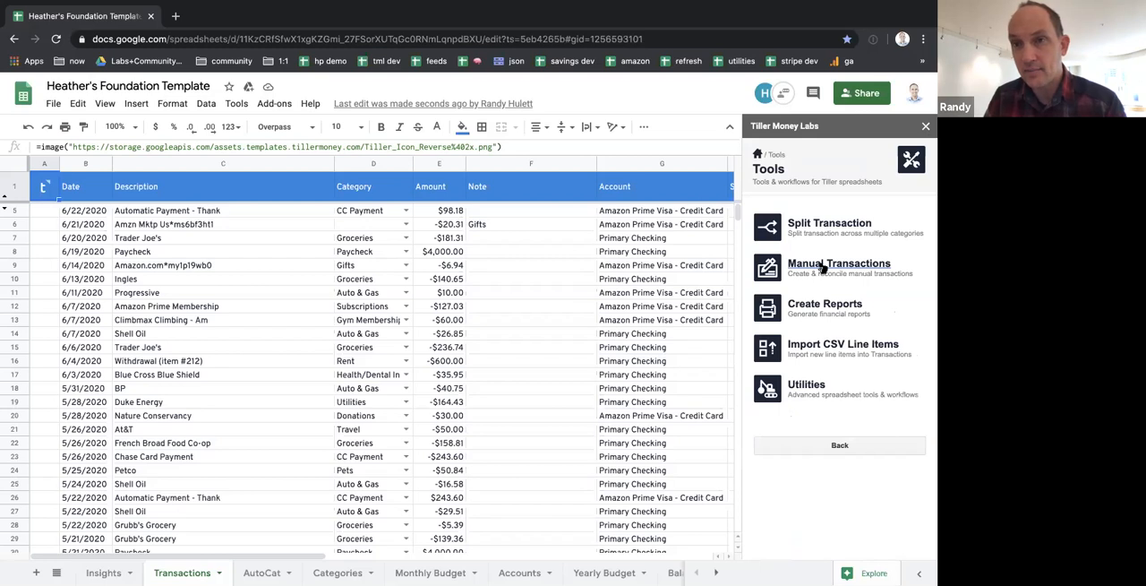
pyautogui.click(821, 266)
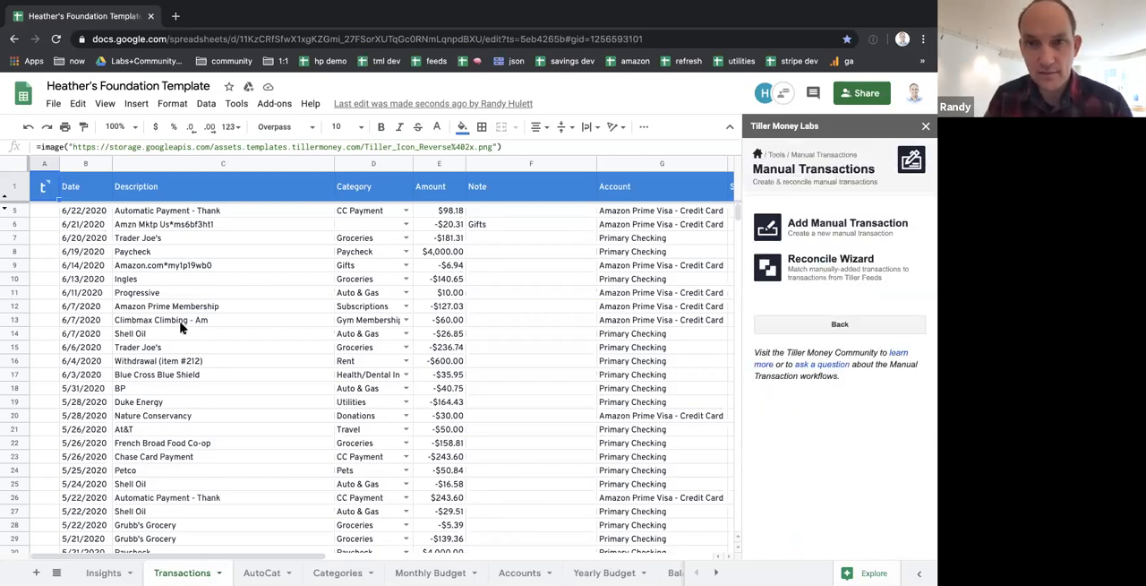
pyautogui.click(826, 225)
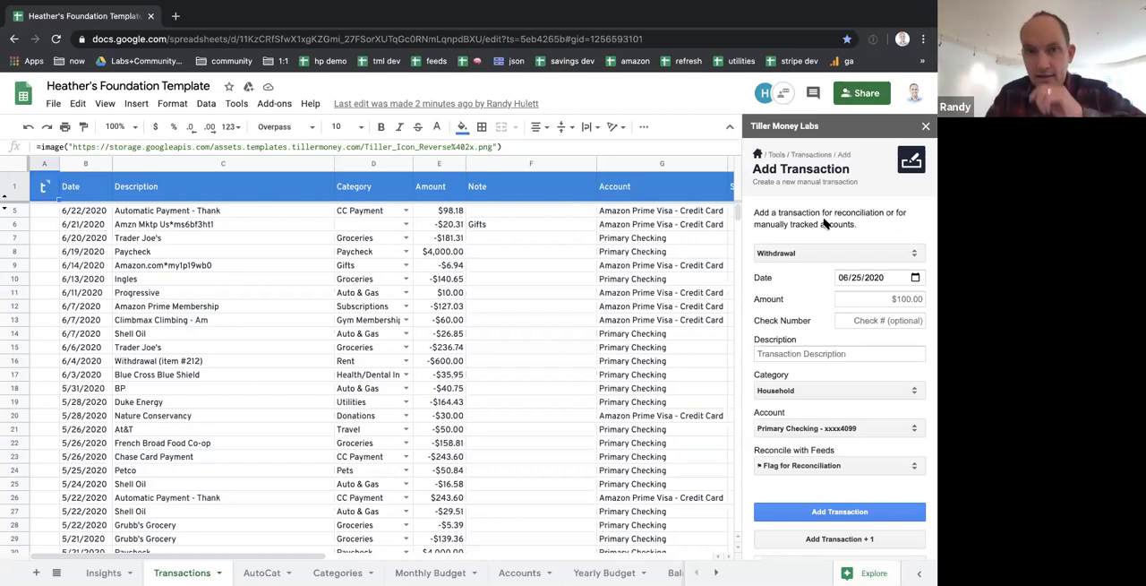
# Keep the transaction type as Withdrawal and set its date to 06/22/2020
pyautogui.click(862, 258)
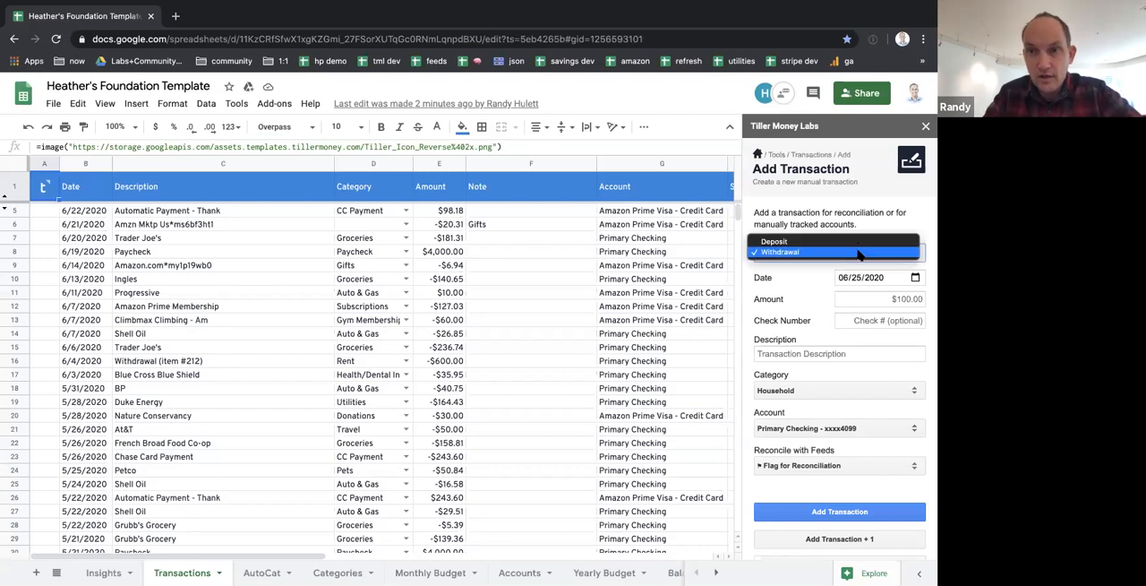
pyautogui.click(821, 294)
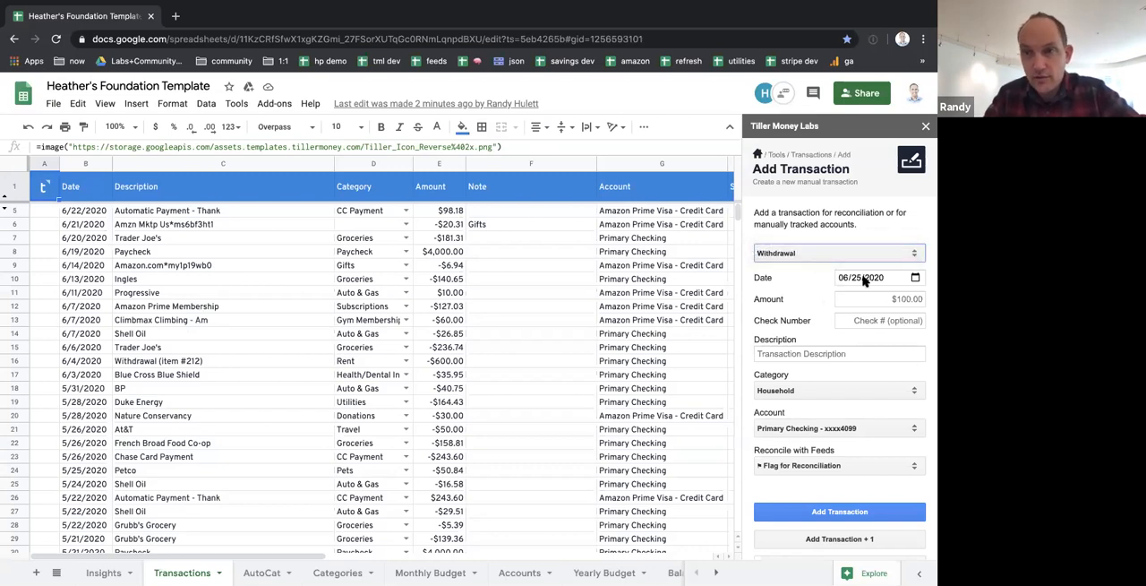
pyautogui.click(860, 281)
pyautogui.write('22')
pyautogui.press('Tab')
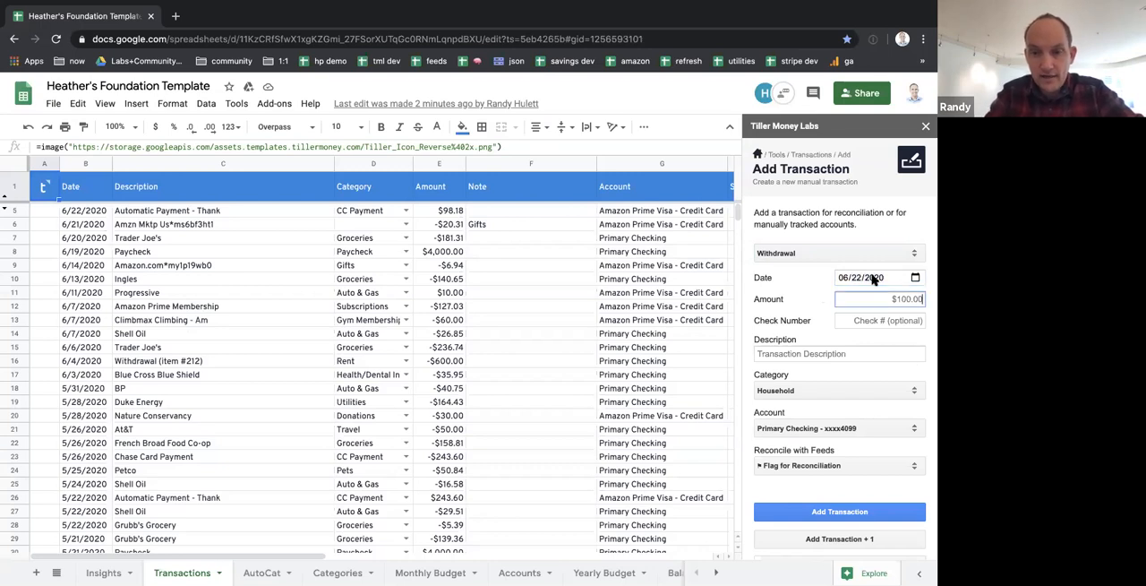
# Set the withdrawal amount to $50
pyautogui.write('-50')
pyautogui.press('BackSpace')
pyautogui.press('BackSpace')
pyautogui.press('BackSpace')
pyautogui.write('50')
pyautogui.press('Tab')
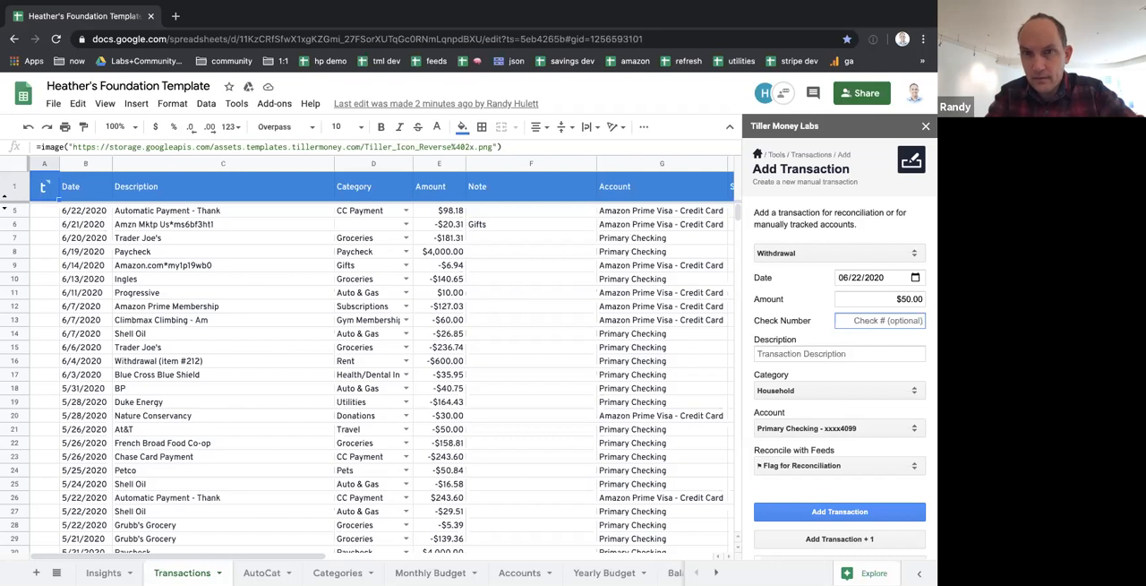
pyautogui.hotkey('shift', 'Tab')
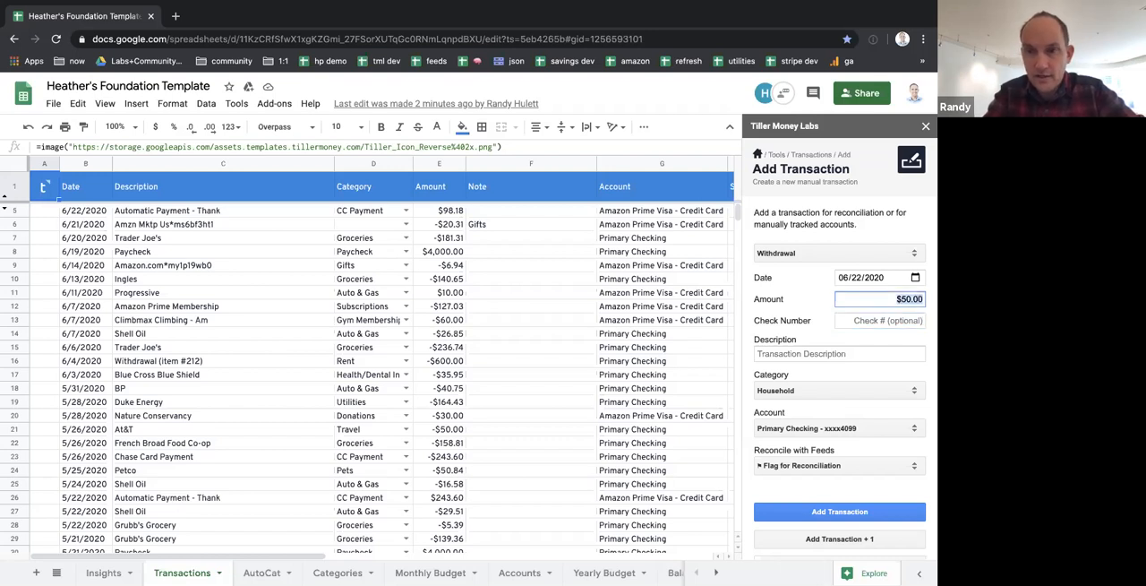
# Set the withdrawal amount to $100 and the check number to 1001
pyautogui.write('100')
pyautogui.press('Tab')
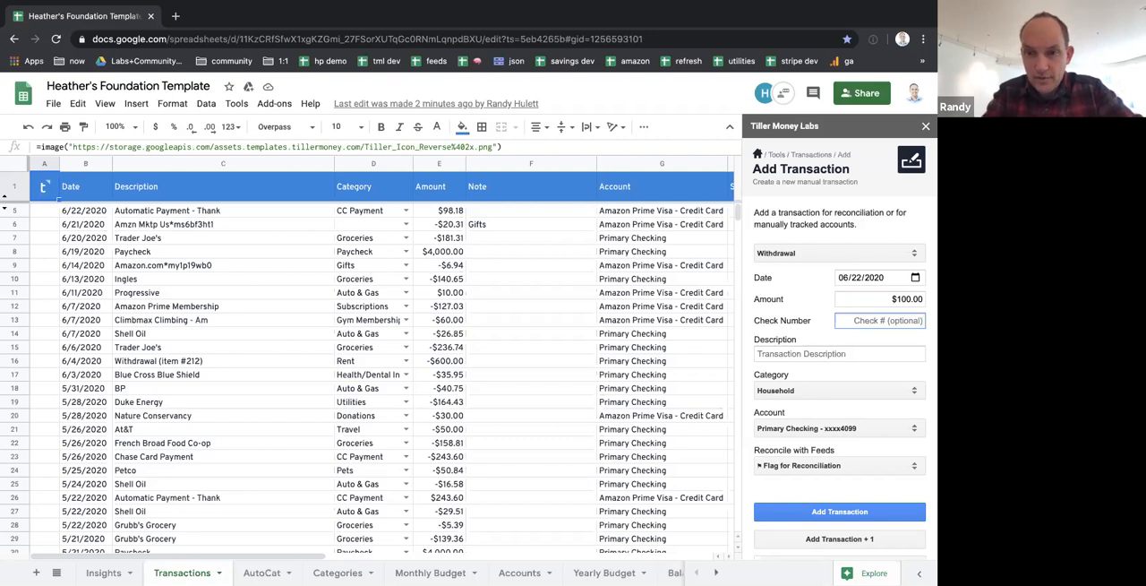
pyautogui.write('1001')
pyautogui.press('Tab')
# Describe the transaction as Garfield High PTSA and assign it the Donations category
pyautogui.write('Garfield High PTSA')
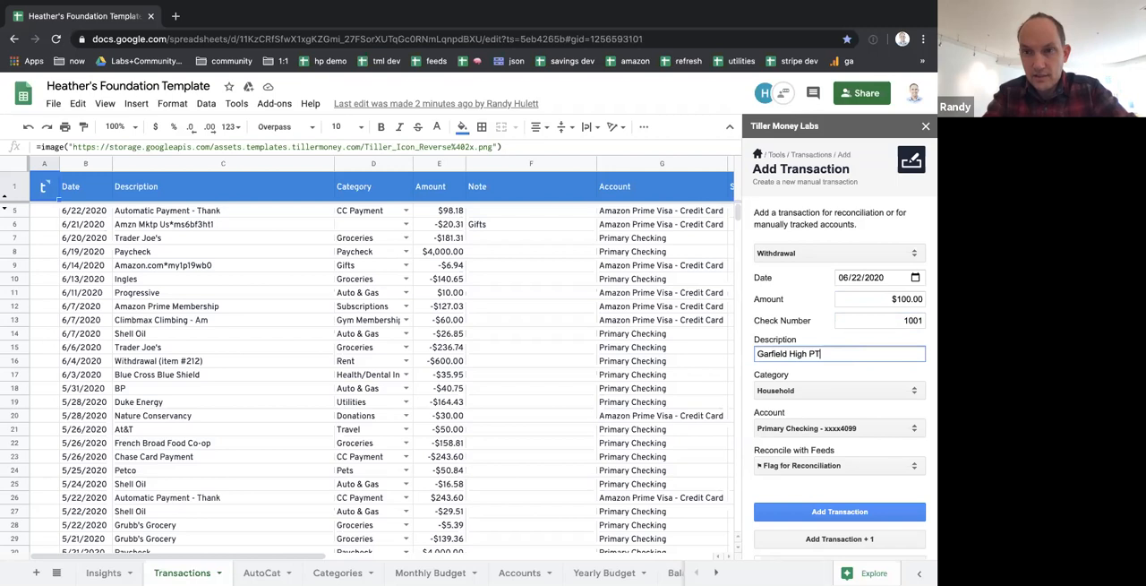
pyautogui.click(829, 391)
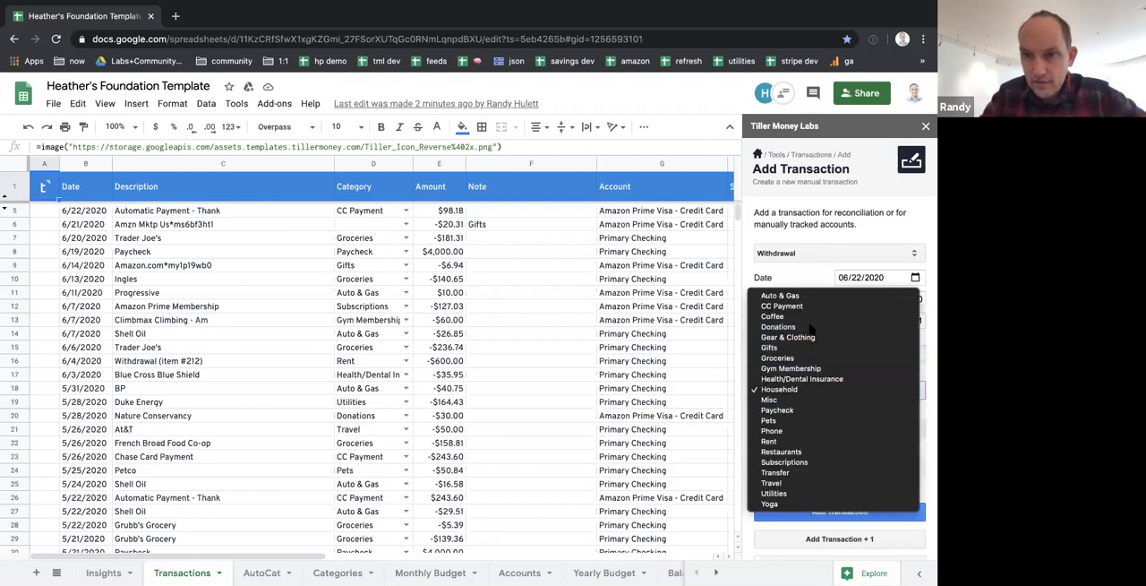
pyautogui.click(811, 327)
# Add the transaction to Primary Checking, flagged for reconciliation, and keep the form open for another entry
pyautogui.click(826, 430)
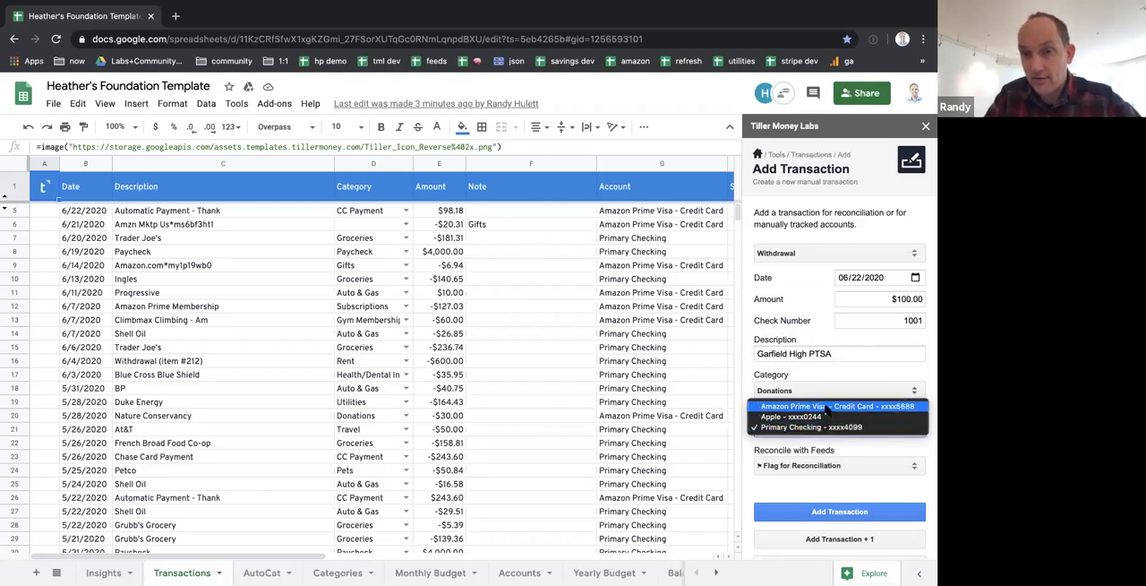
pyautogui.click(811, 427)
pyautogui.click(818, 463)
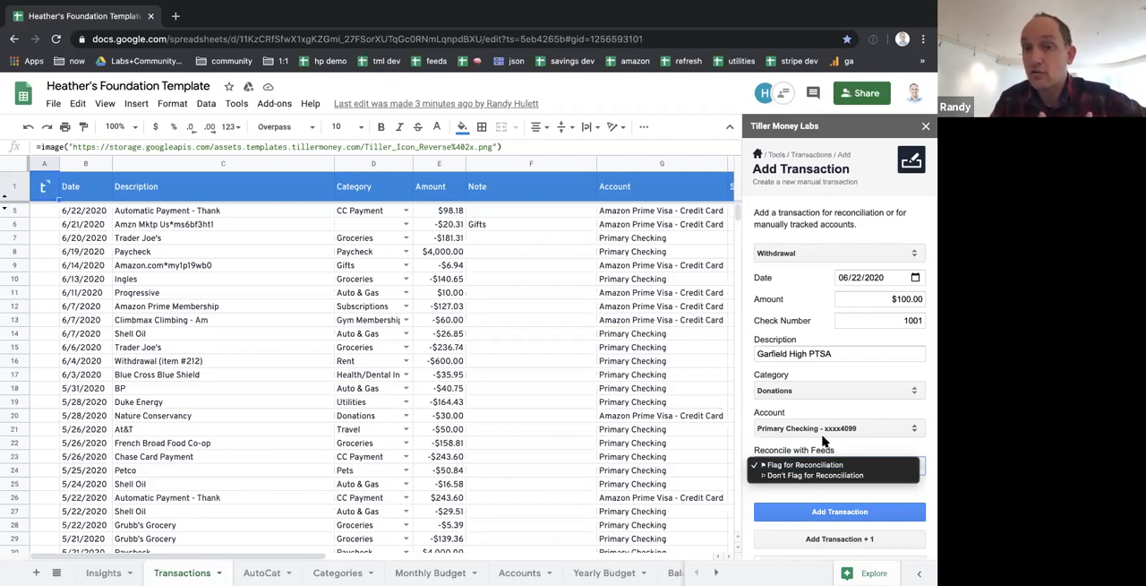
pyautogui.click(807, 499)
pyautogui.scroll(-2, 807, 499)
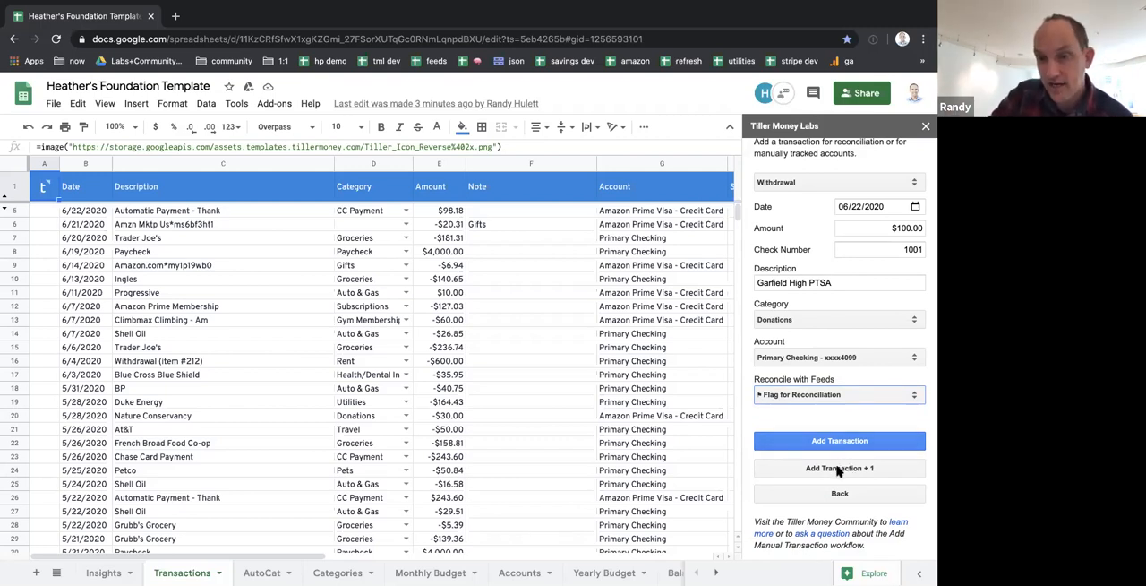
pyautogui.click(838, 469)
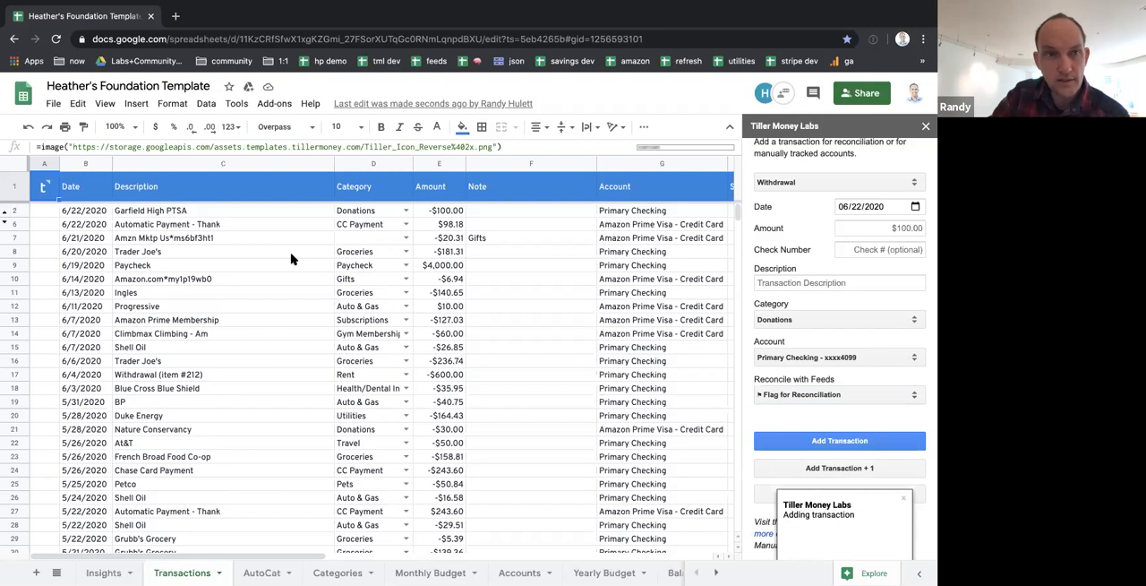
# Examine the new Garfield High PTSA row from its date and amount through its account, month and week
pyautogui.click(85, 216)
pyautogui.press('Right')
pyautogui.press('Right')
pyautogui.press('Right')
pyautogui.click(662, 211)
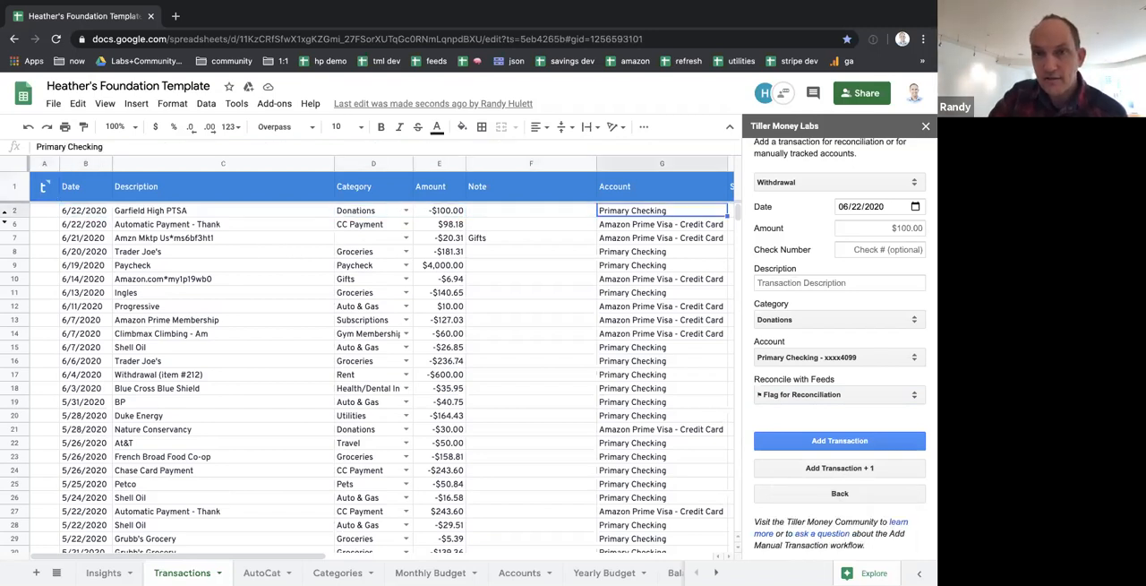
pyautogui.hscroll(5, 376, 358)
pyautogui.press('Right')
pyautogui.press('Right')
pyautogui.press('Left')
pyautogui.press('Left')
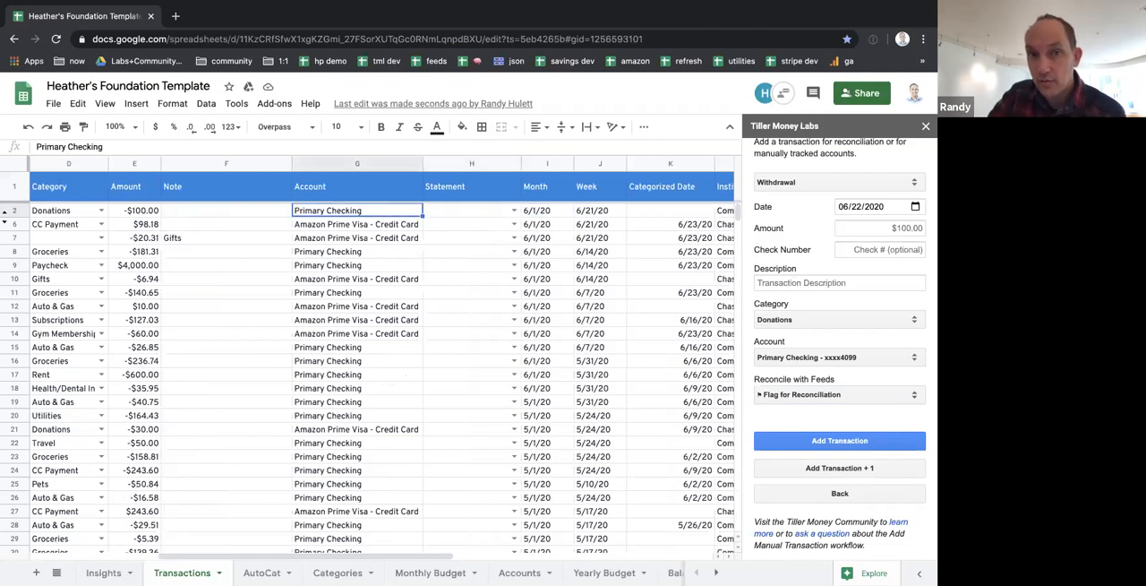
pyautogui.press('Right')
pyautogui.press('Right')
pyautogui.press('Right')
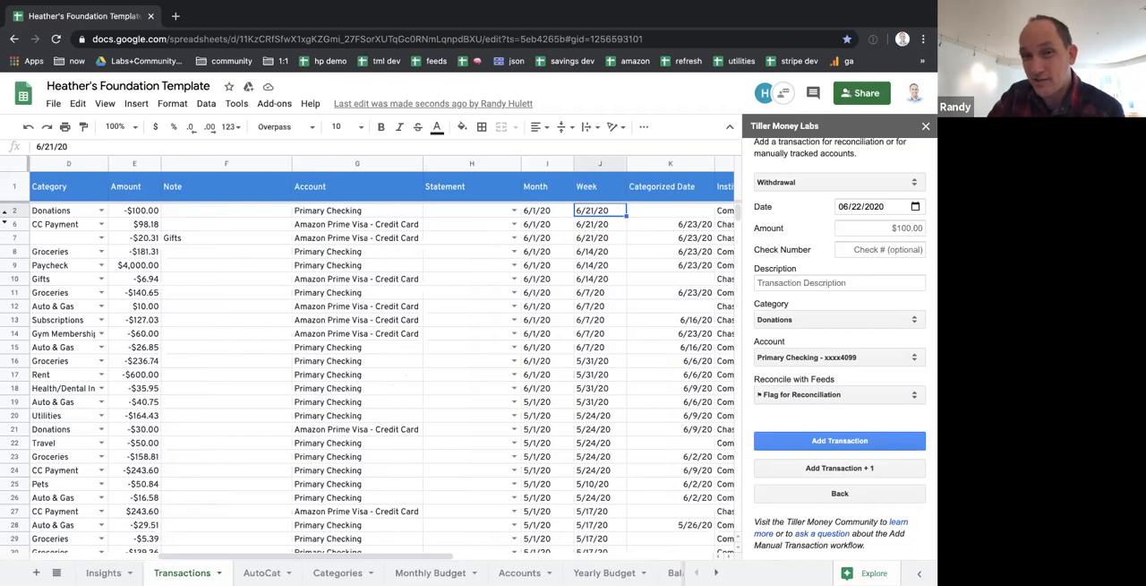
# Examine the institution, transaction ID and check number recorded for the Garfield High PTSA row
pyautogui.press('Right')
pyautogui.press('Right')
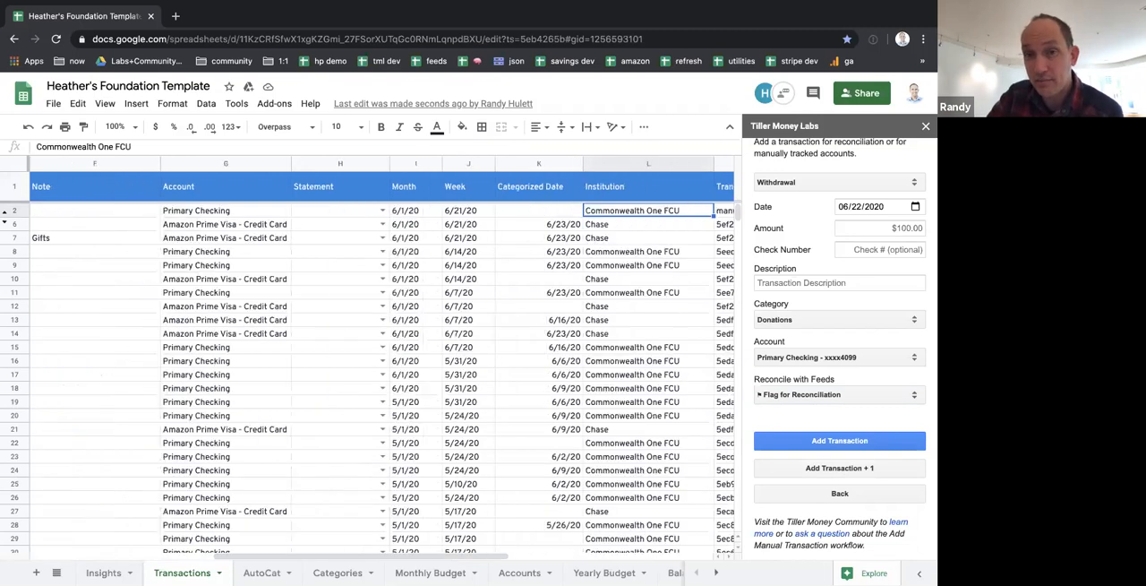
pyautogui.press('Right')
pyautogui.press('Left')
pyautogui.press('Right')
pyautogui.press('Right')
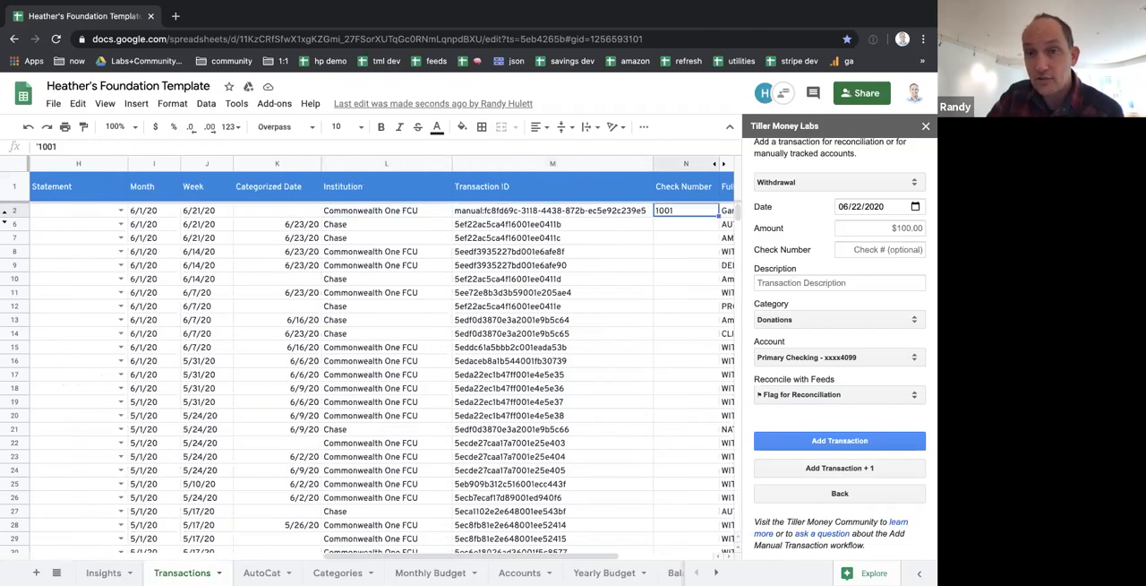
pyautogui.press('Right')
pyautogui.press('Right')
pyautogui.press('Left')
pyautogui.press('Left')
pyautogui.press('Left')
pyautogui.press('Left')
pyautogui.press('Left')
pyautogui.press('Right')
pyautogui.press('Right')
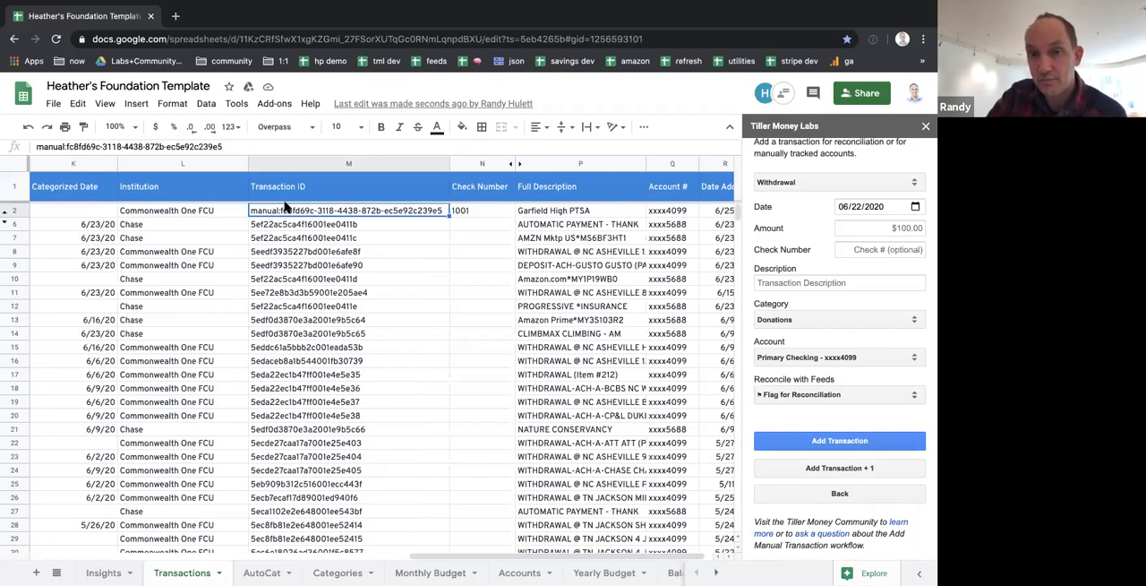
# Fill in a second withdrawal with date 06/23/2020, amount $100 and check number 1000
pyautogui.click(860, 208)
pyautogui.write('23')
pyautogui.press('Tab')
pyautogui.write('100')
pyautogui.press('Tab')
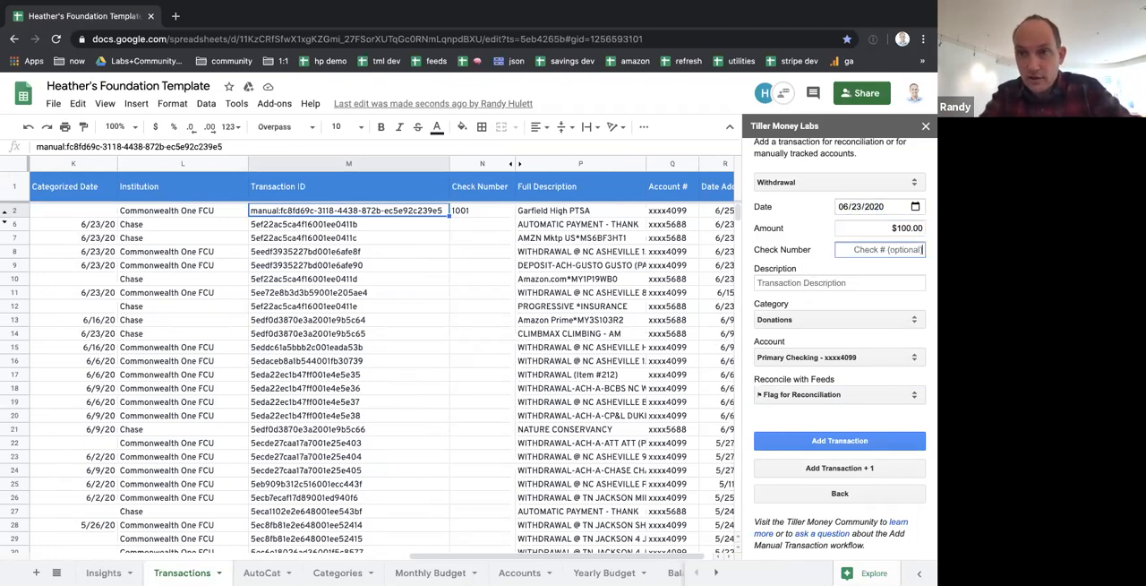
pyautogui.write('1000')
pyautogui.press('Tab')
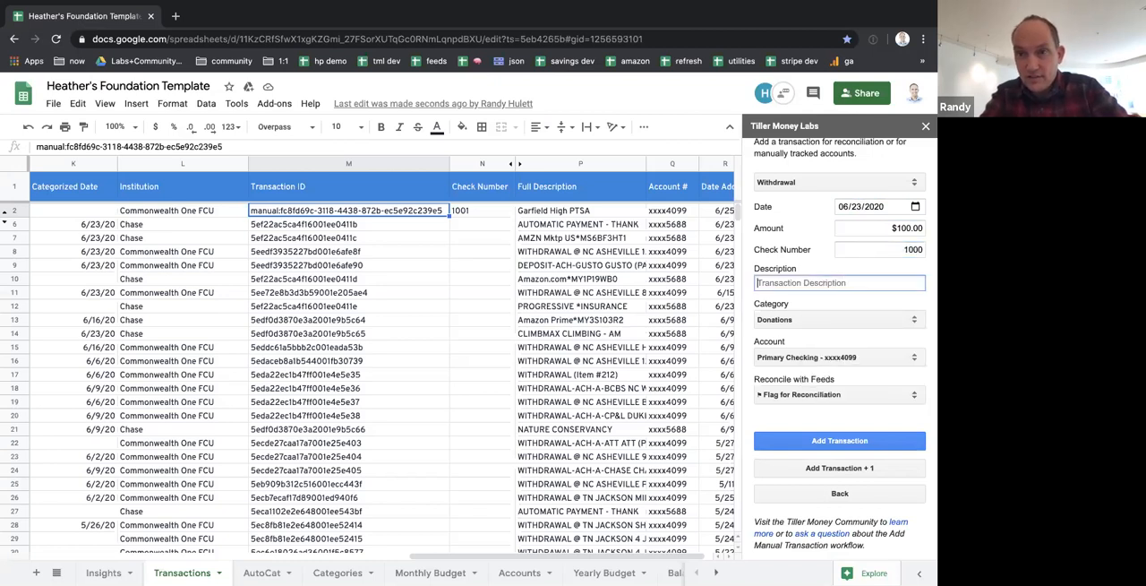
# Describe the second withdrawal as House Cleaners, categorize it as Household and add the transaction
pyautogui.write('House')
pyautogui.press('Down')
pyautogui.press('Return')
pyautogui.click(817, 326)
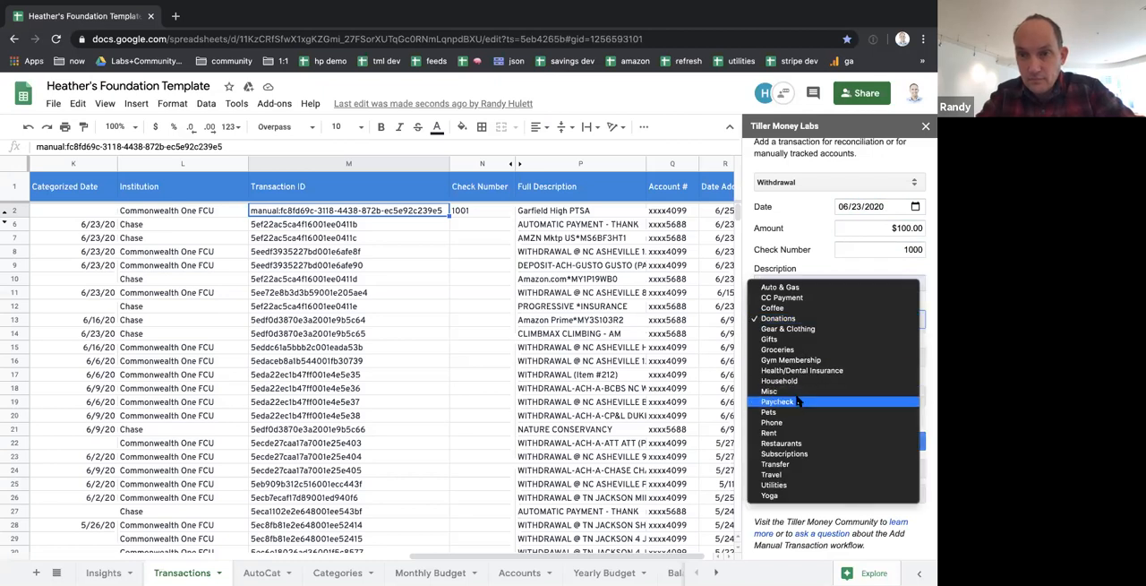
pyautogui.click(819, 381)
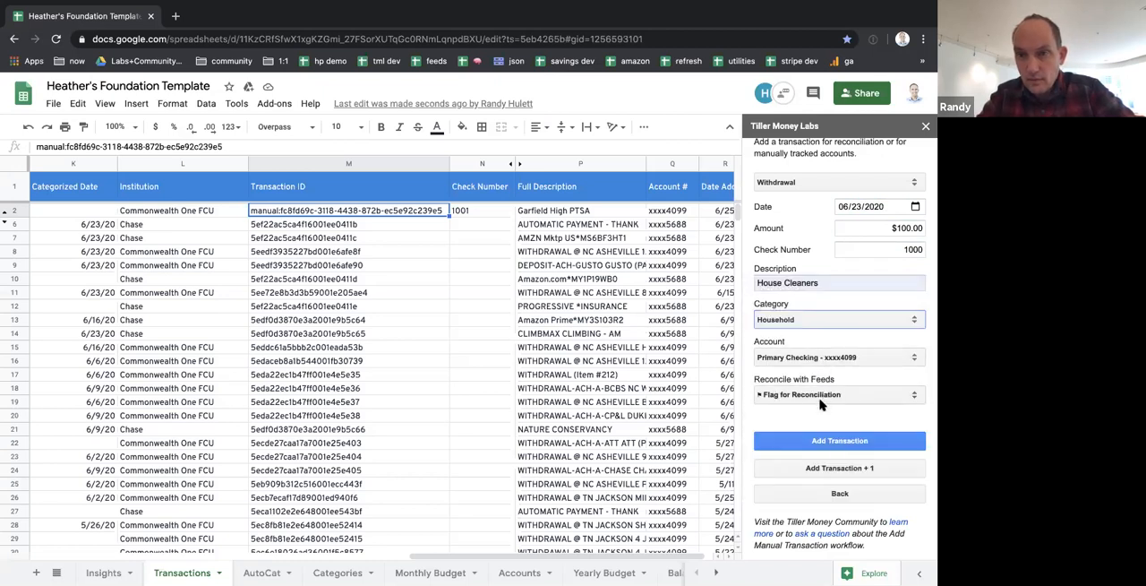
pyautogui.click(840, 440)
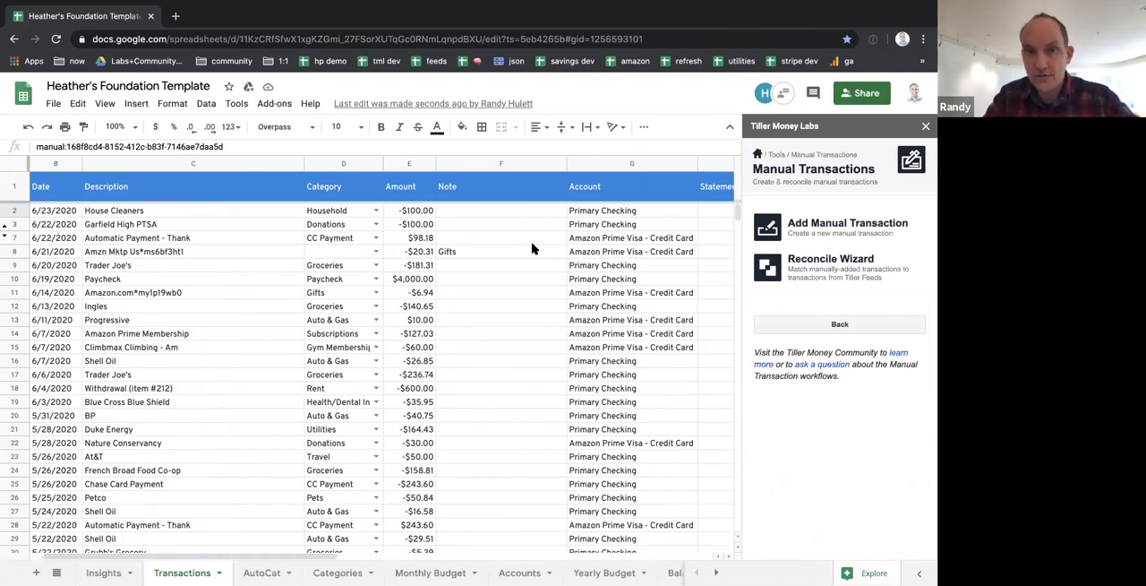
# Unhide the Metadata column between Check Number and Full Description
pyautogui.hscroll(5, 532, 248)
pyautogui.hscroll(-6, 532, 248)
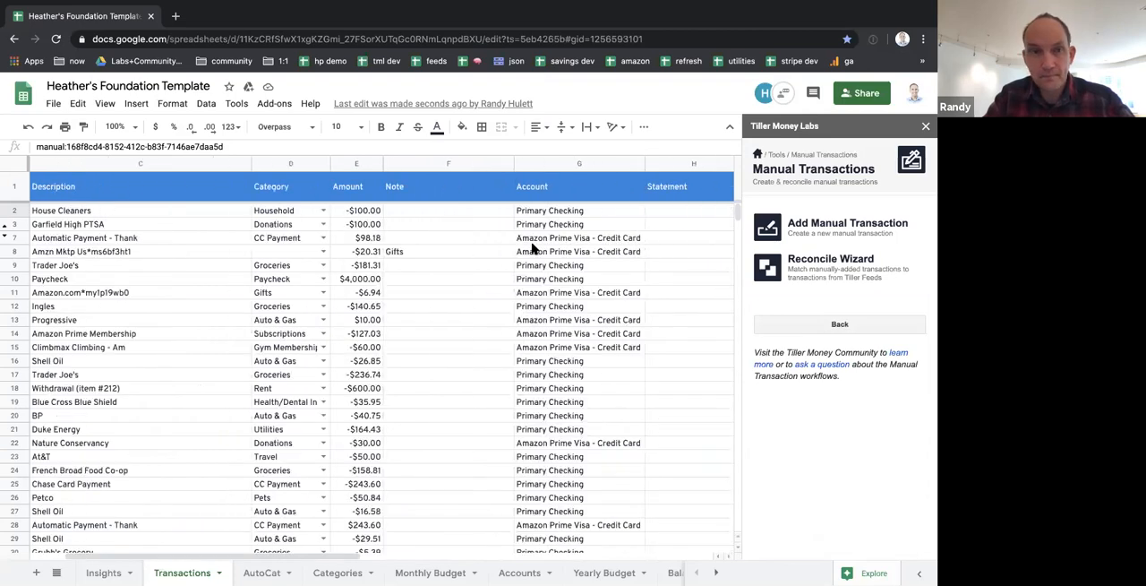
pyautogui.hscroll(8, 532, 248)
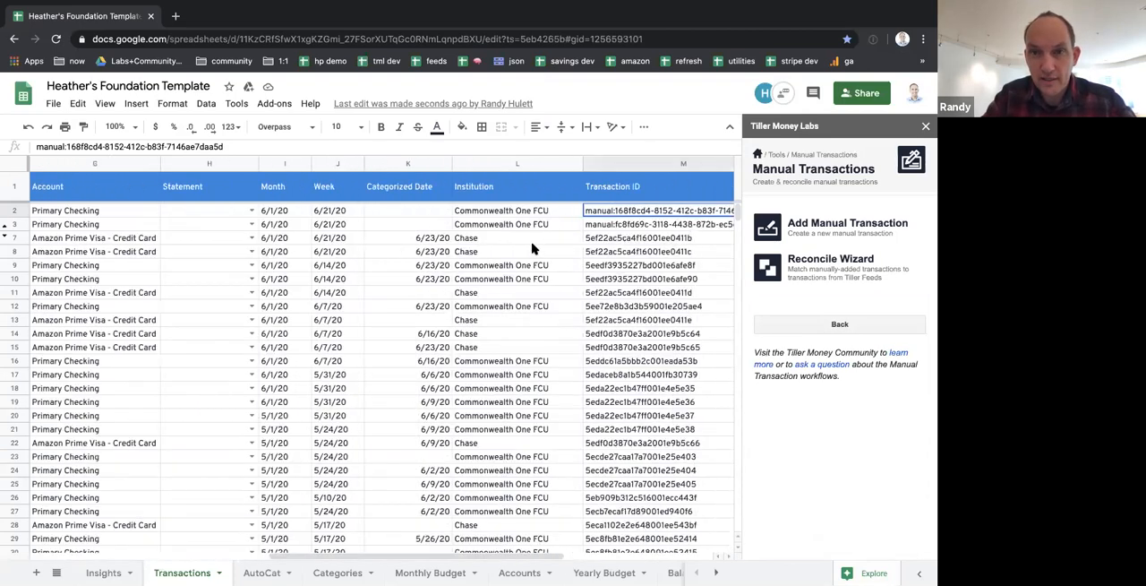
pyautogui.click(627, 164)
pyautogui.click(610, 396)
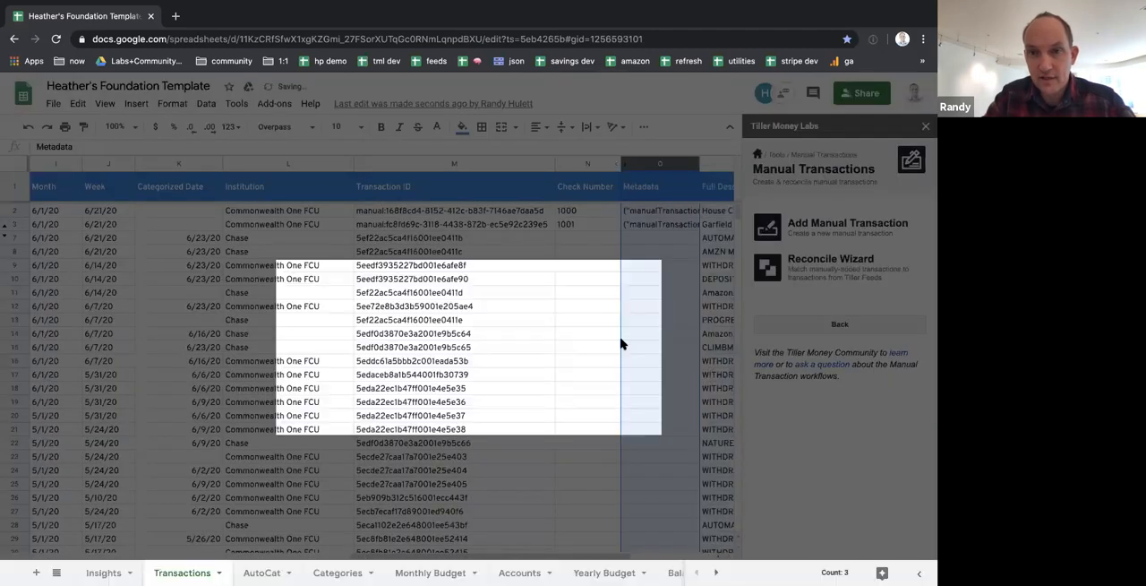
# Inspect the full Metadata content of the House Cleaners transaction
pyautogui.click(474, 215)
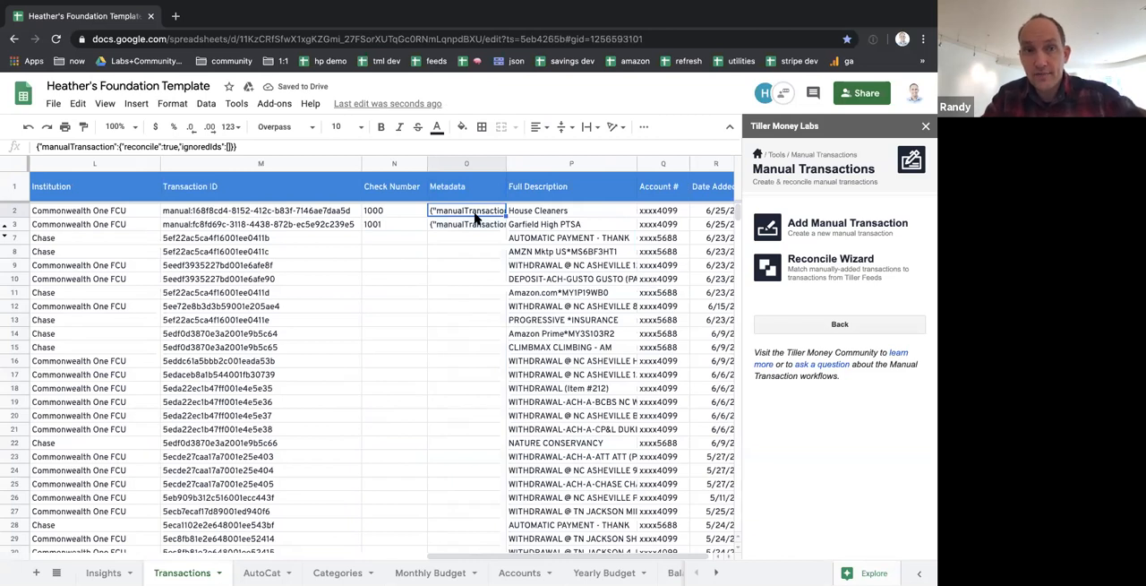
pyautogui.click(164, 149)
pyautogui.click(405, 241)
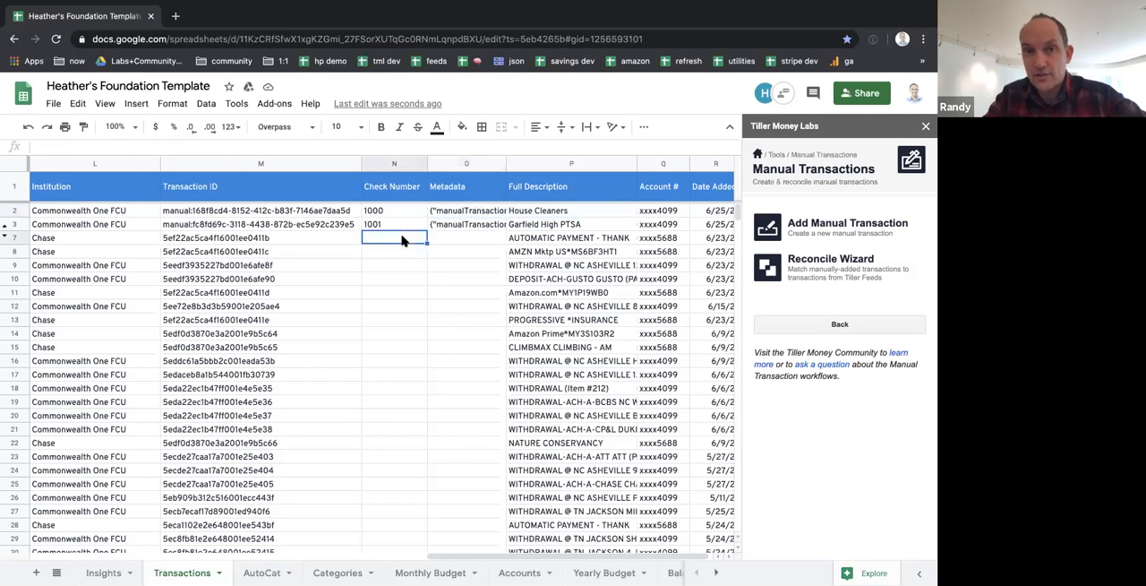
# Hide the Metadata column despite the edit warning, and reveal the hidden check transactions in rows 4 to 6
pyautogui.rightClick(458, 164)
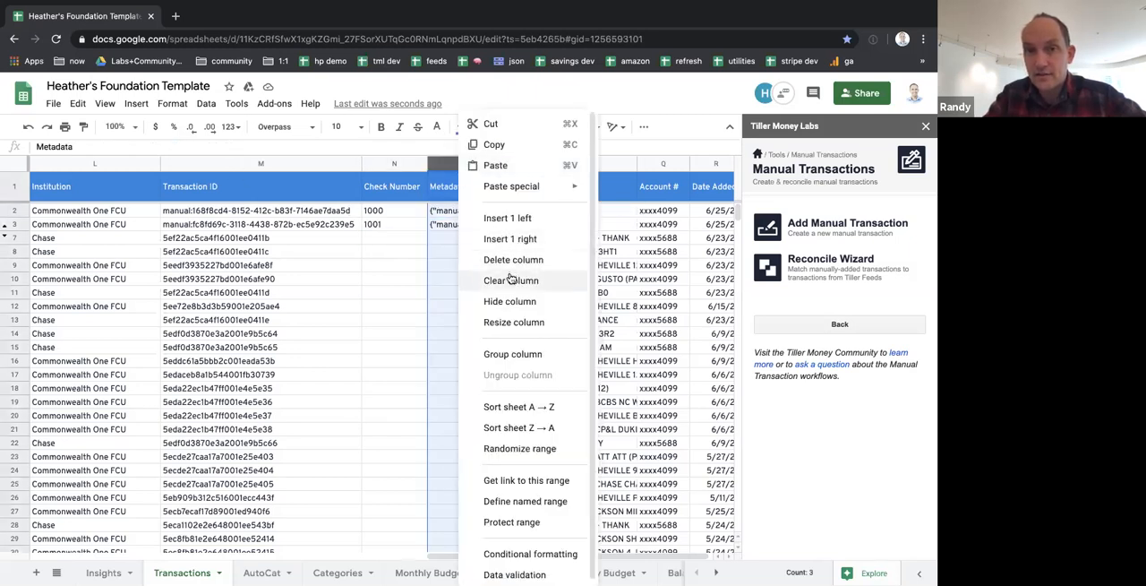
pyautogui.click(511, 307)
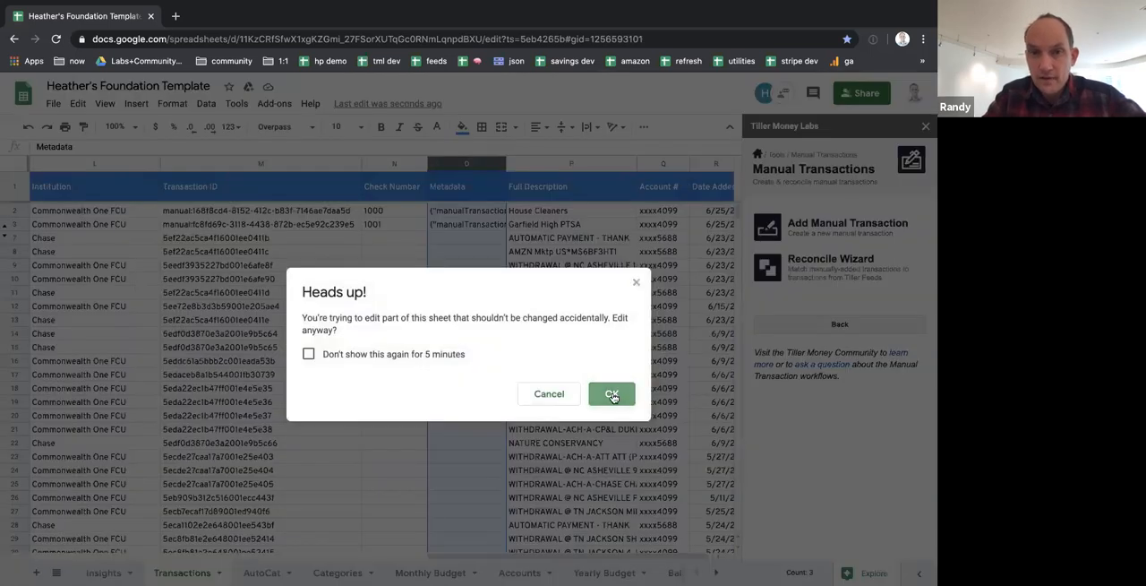
pyautogui.click(613, 394)
pyautogui.hscroll(-10, 598, 366)
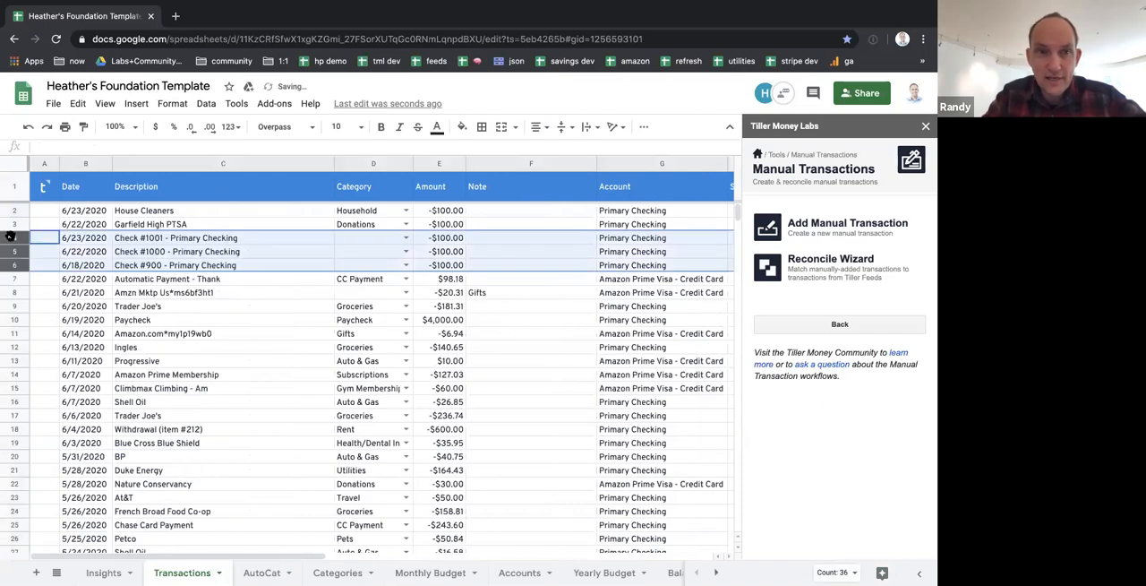
# Examine the descriptions and Transaction IDs of the bank-feed check transactions in rows 4 to 6
pyautogui.click(185, 240)
pyautogui.press('Down')
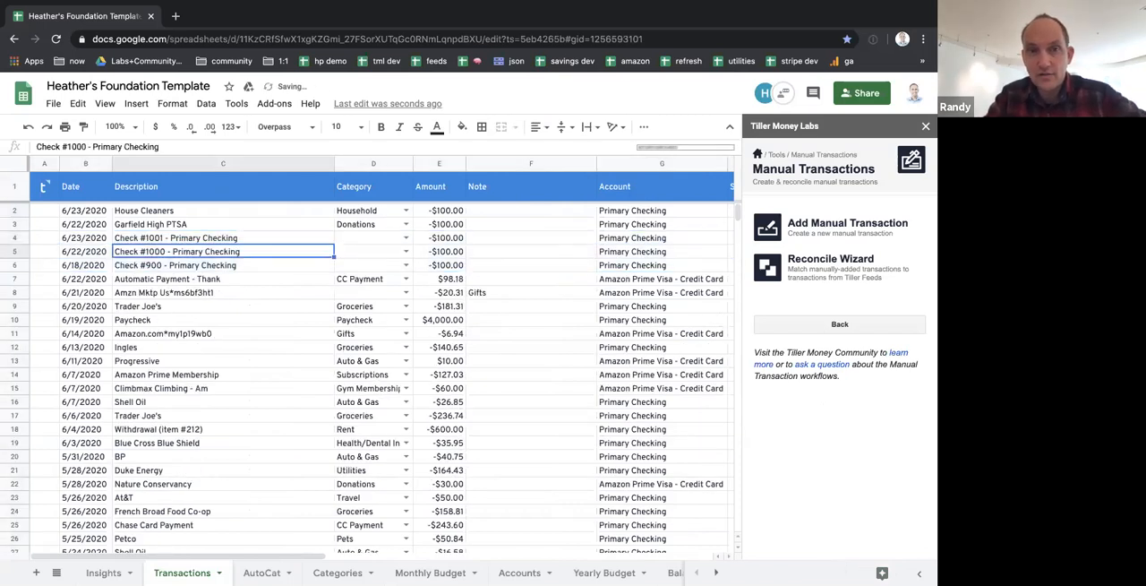
pyautogui.press('Up')
pyautogui.press('Down')
pyautogui.press('Down')
pyautogui.press('Up')
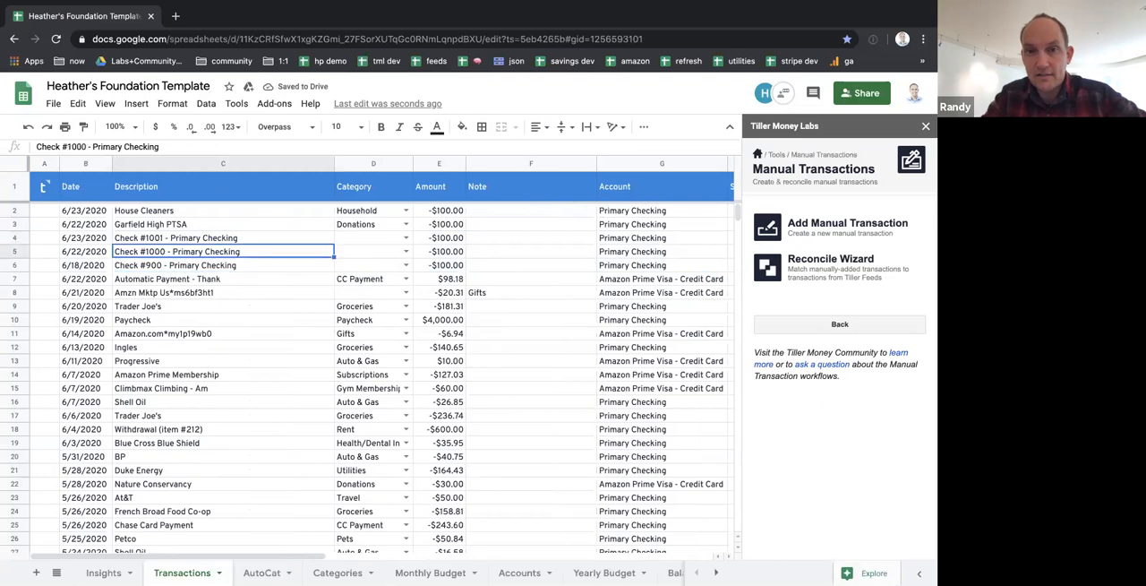
pyautogui.hscroll(10, 460, 243)
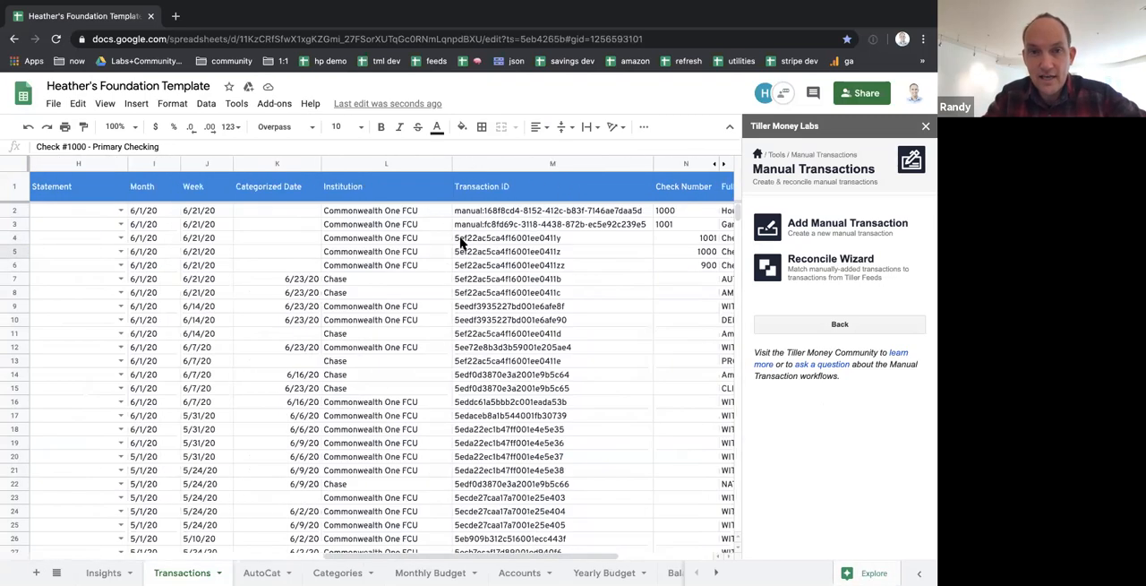
pyautogui.click(452, 224)
pyautogui.press('Up')
pyautogui.press('Down')
pyautogui.press('Down')
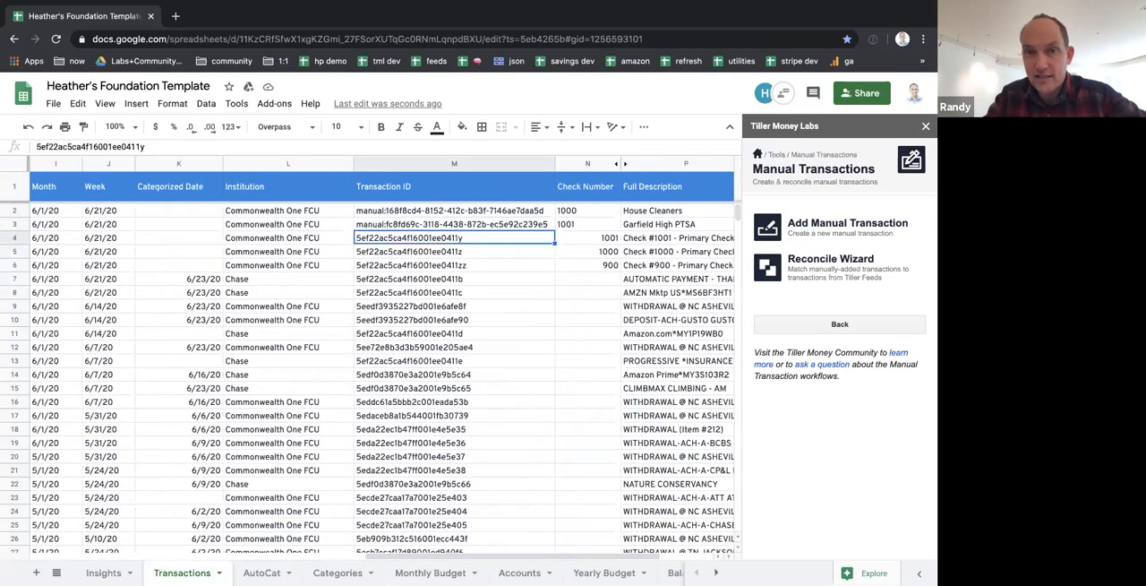
pyautogui.press('Down')
pyautogui.press('Up')
pyautogui.press('Down')
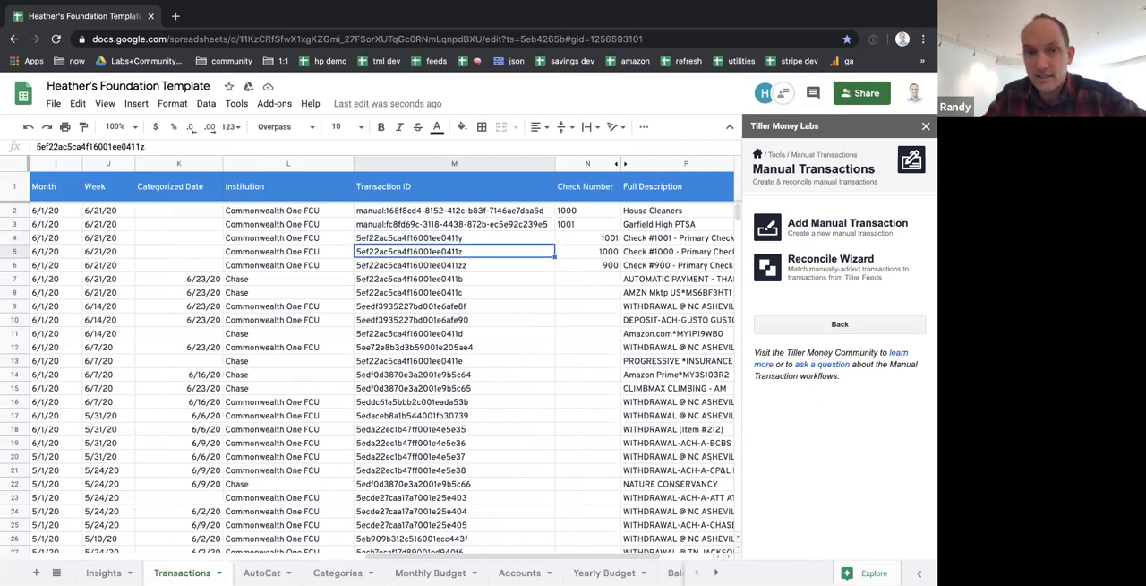
# Start the Reconcile Wizard and search for matches with the date bracketing set to 15 days
pyautogui.hscroll(-10, 585, 221)
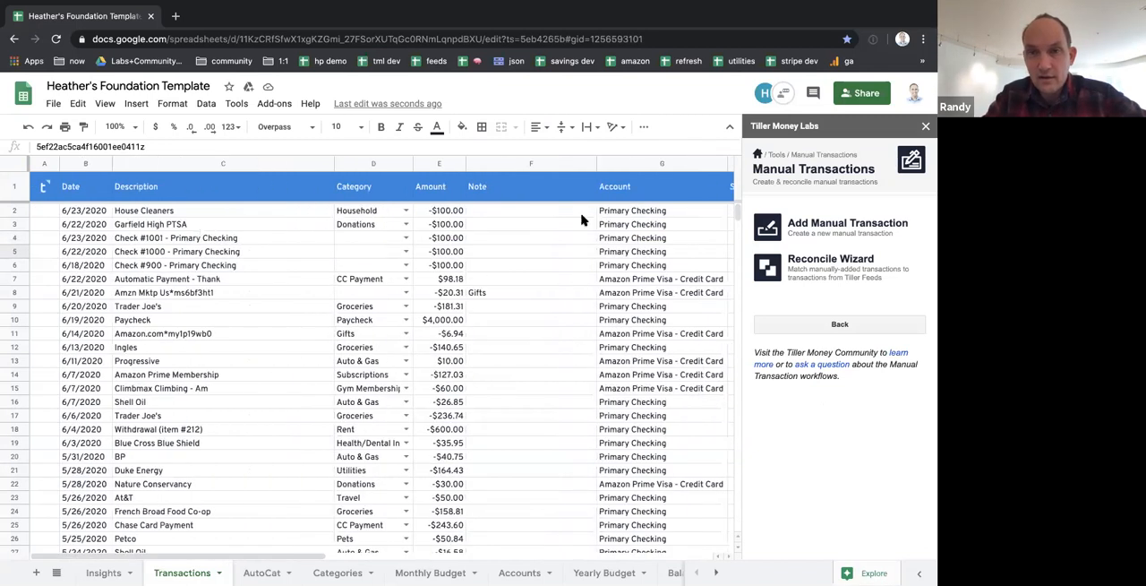
pyautogui.click(823, 261)
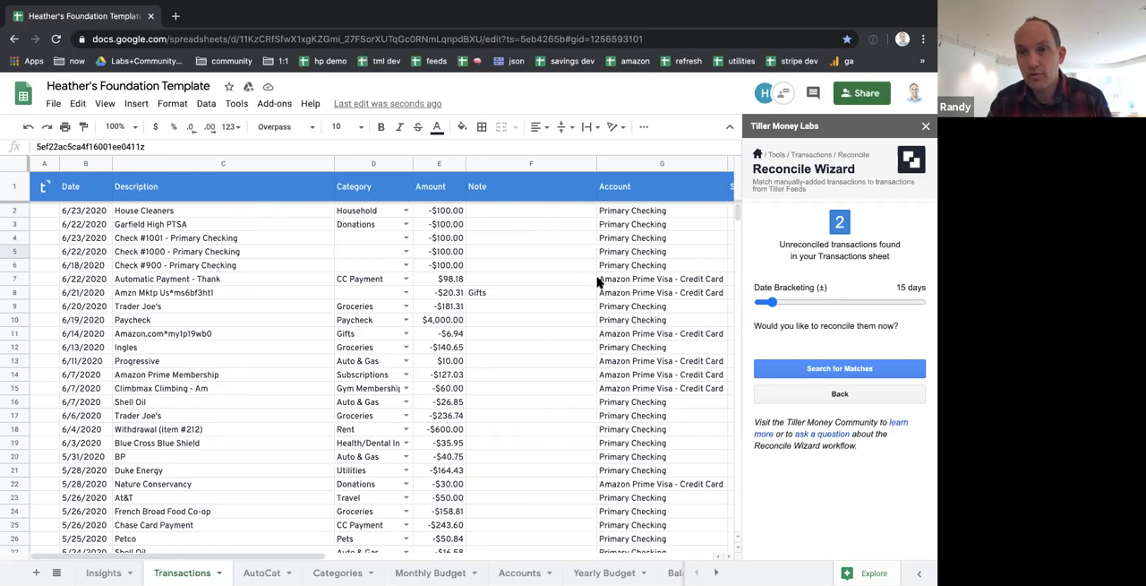
pyautogui.moveTo(771, 303); pyautogui.dragTo(772, 305)
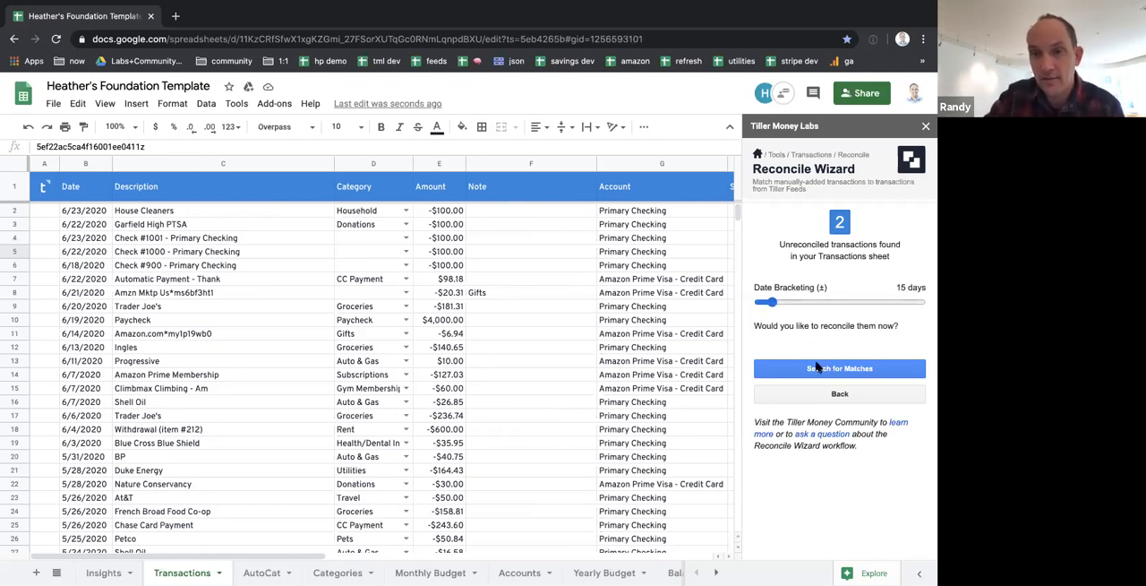
pyautogui.click(786, 302)
pyautogui.moveTo(786, 301)
pyautogui.mouseDown()
pyautogui.moveTo(886, 309)
pyautogui.moveTo(756, 305)
pyautogui.moveTo(771, 304)
pyautogui.mouseUp()
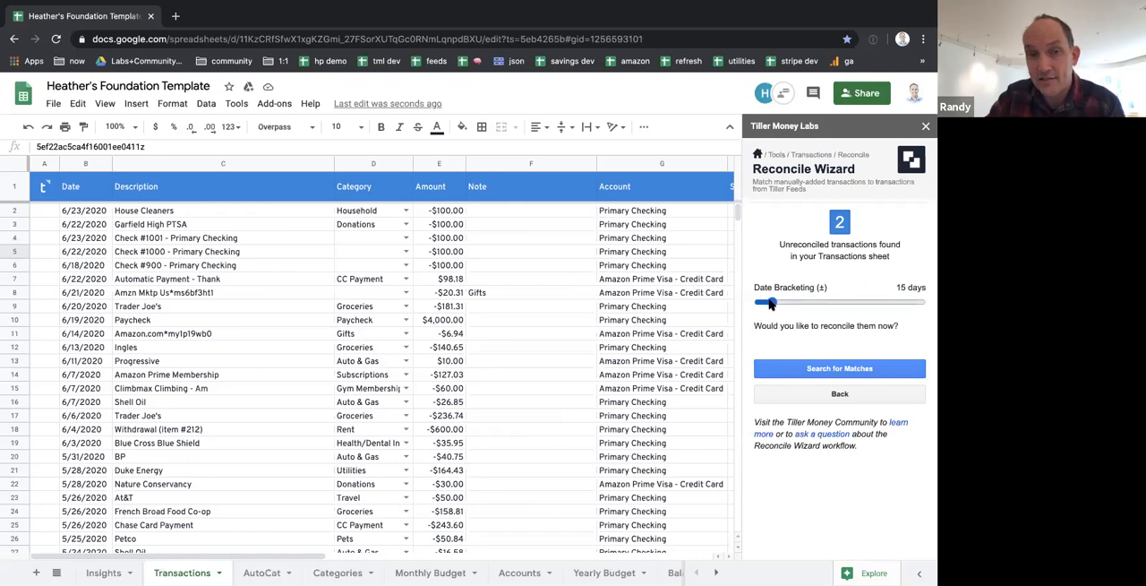
pyautogui.click(825, 368)
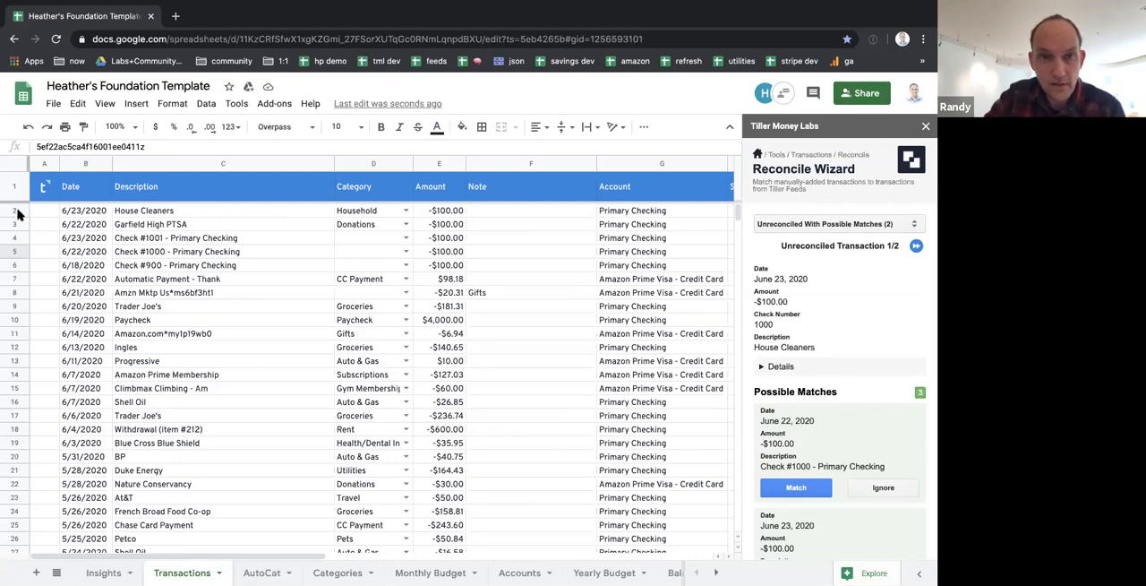
# Review the unreconciled manual transactions in the wizard and move to Garfield High PTSA with check number 1001
pyautogui.moveTo(17, 211); pyautogui.dragTo(16, 225)
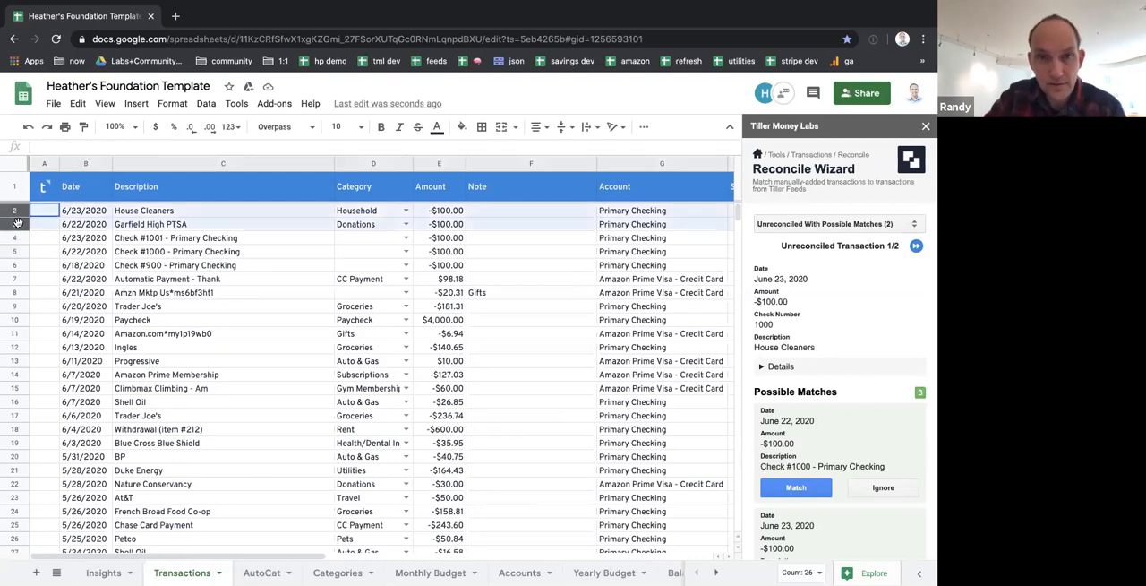
pyautogui.click(832, 224)
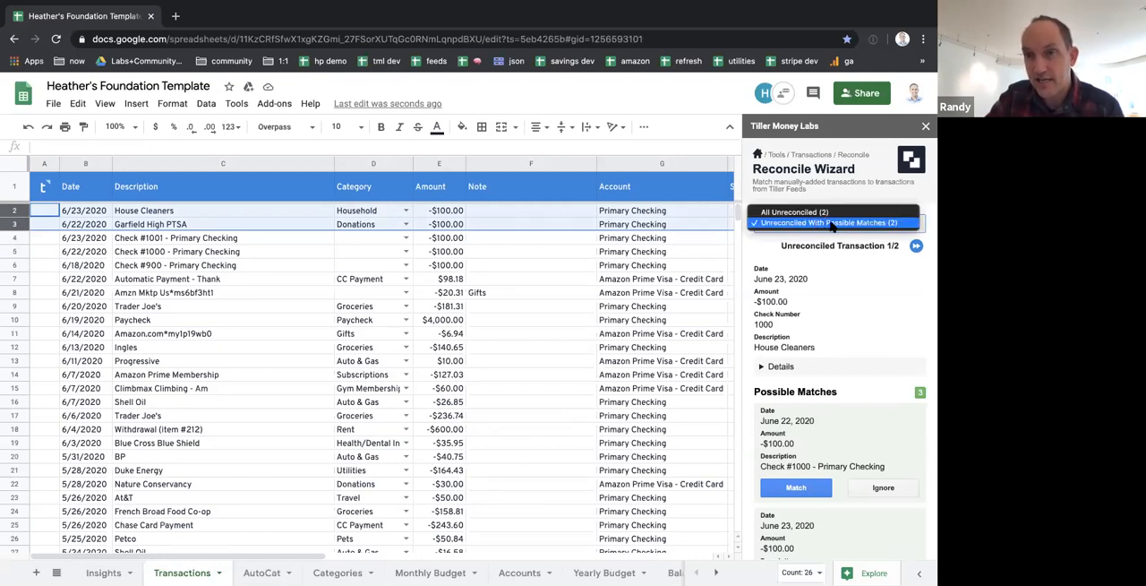
pyautogui.click(849, 260)
pyautogui.click(916, 246)
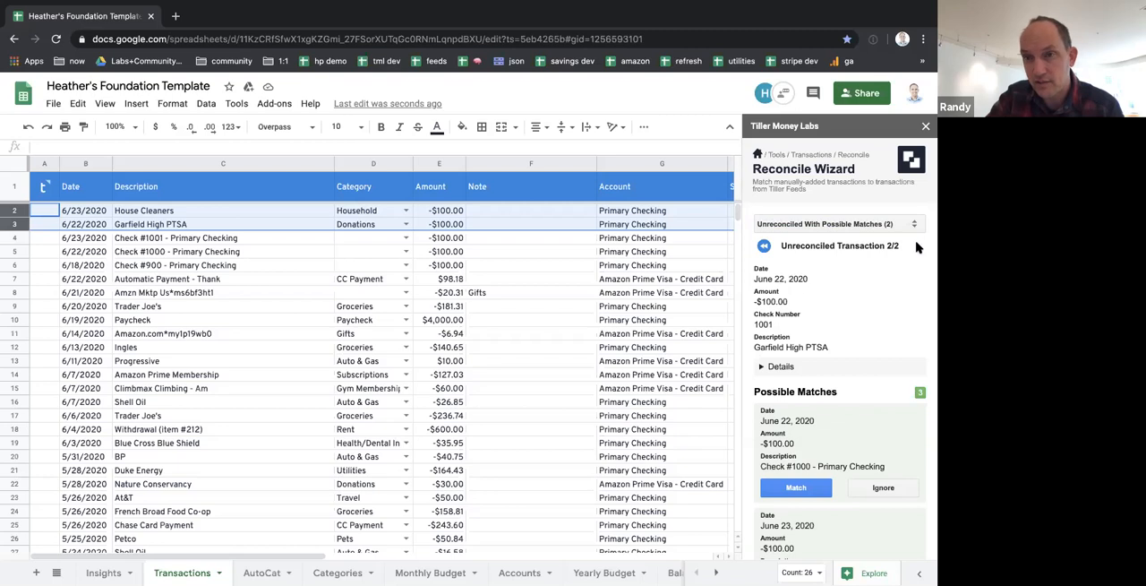
pyautogui.moveTo(828, 347); pyautogui.dragTo(761, 348)
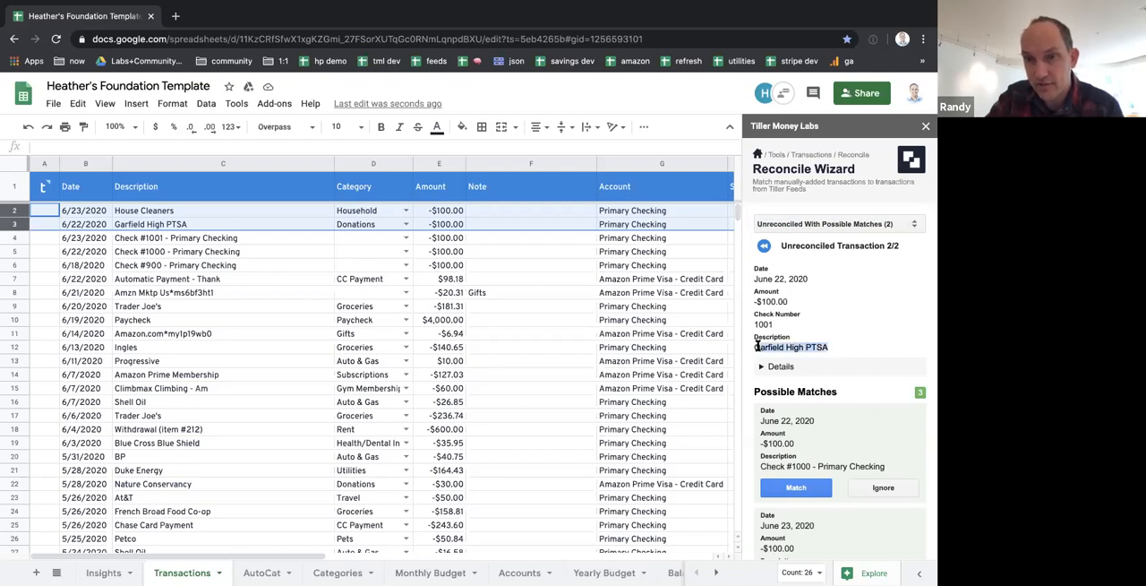
pyautogui.click(763, 246)
pyautogui.click(917, 246)
pyautogui.moveTo(776, 324); pyautogui.dragTo(757, 324)
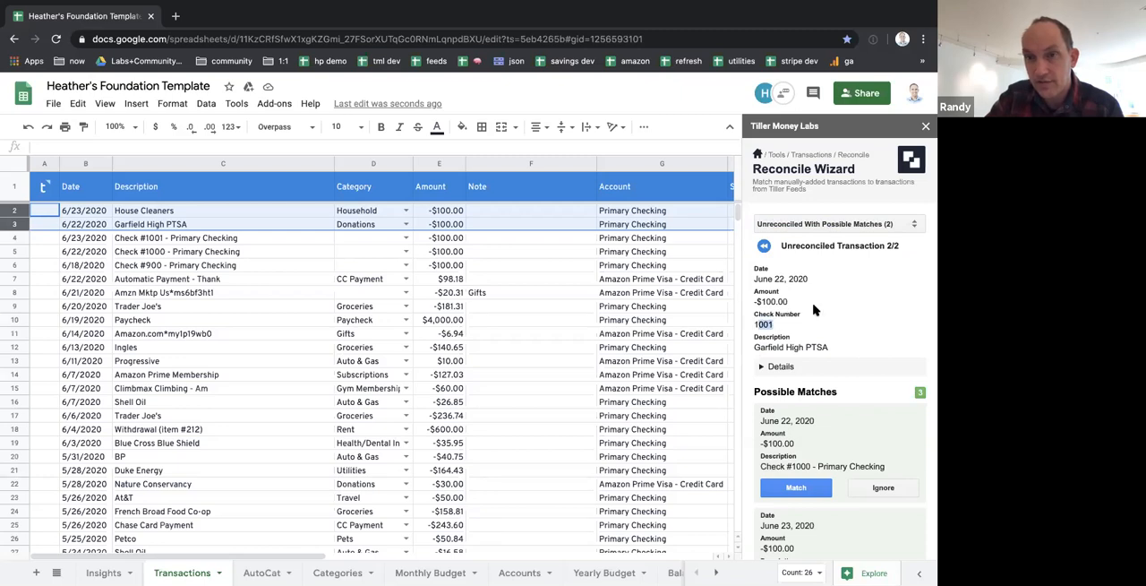
# Review the possible matches for Garfield High PTSA, ignore Check #900 - Primary Checking and inspect the ignored transaction
pyautogui.scroll(-3, 815, 308)
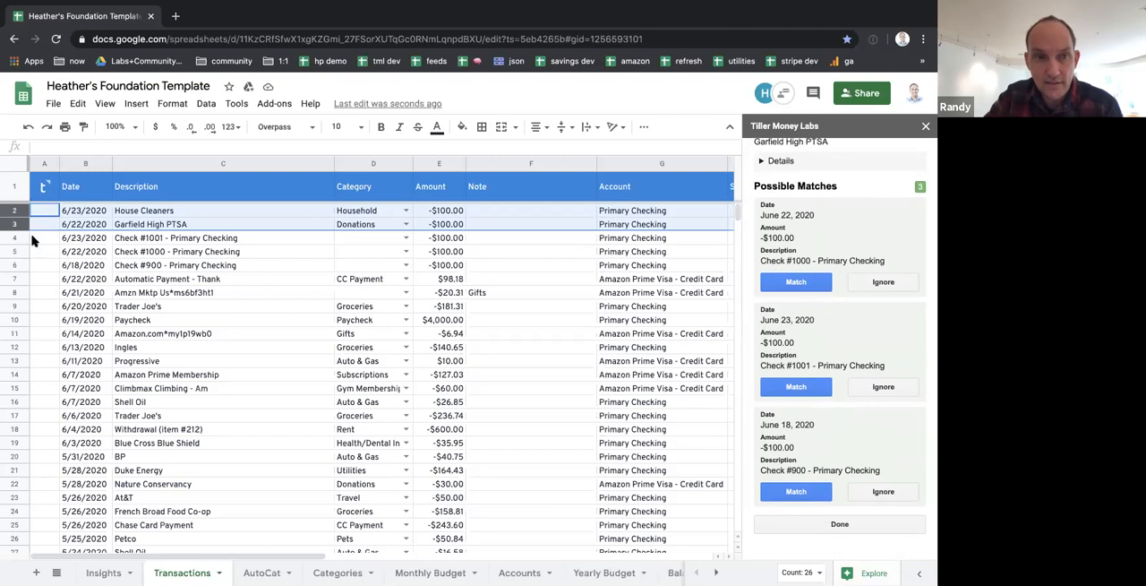
pyautogui.moveTo(17, 243); pyautogui.dragTo(18, 264)
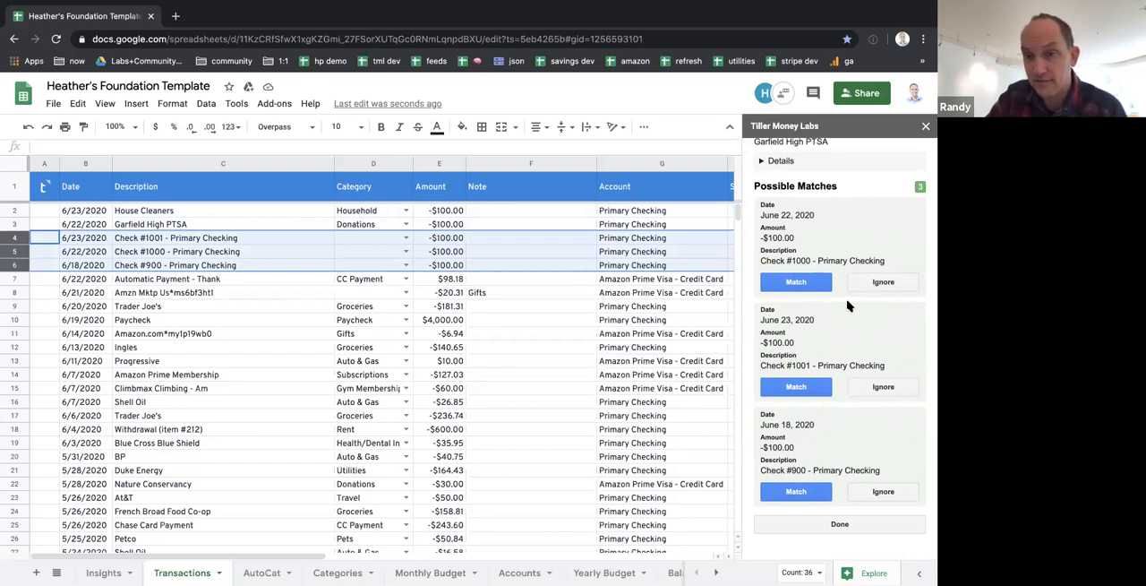
pyautogui.scroll(3, 806, 304)
pyautogui.moveTo(755, 241); pyautogui.dragTo(775, 244)
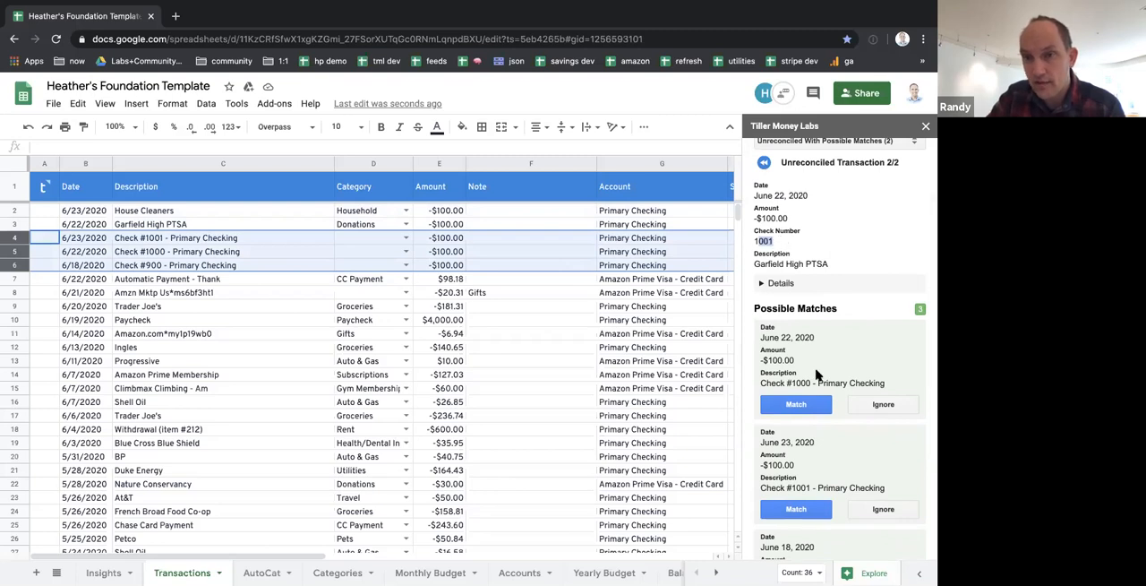
pyautogui.scroll(-2, 817, 363)
pyautogui.moveTo(797, 267); pyautogui.dragTo(761, 262)
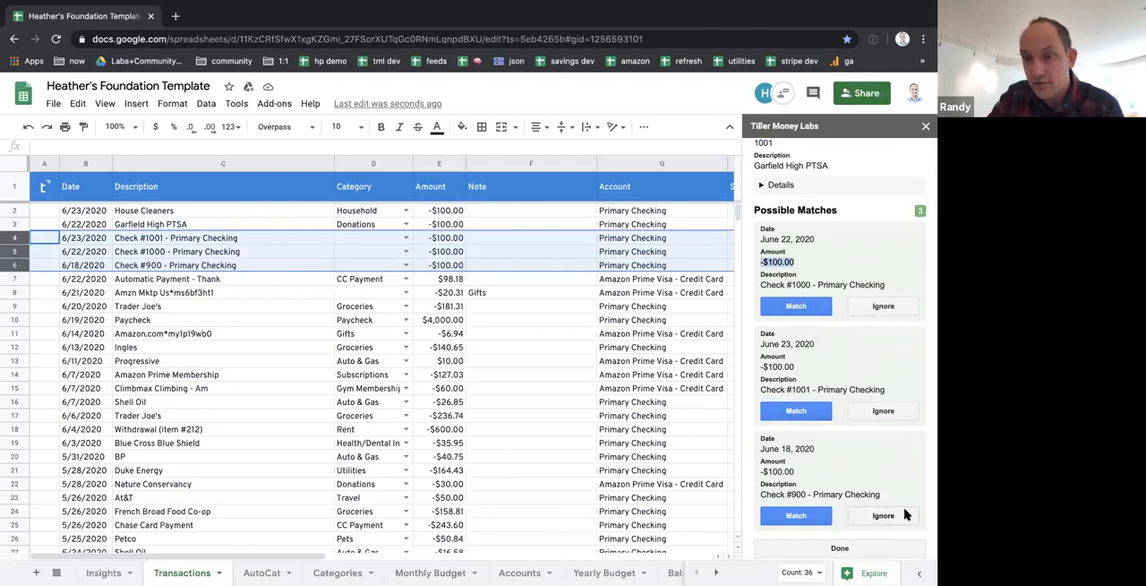
pyautogui.scroll(-1, 906, 514)
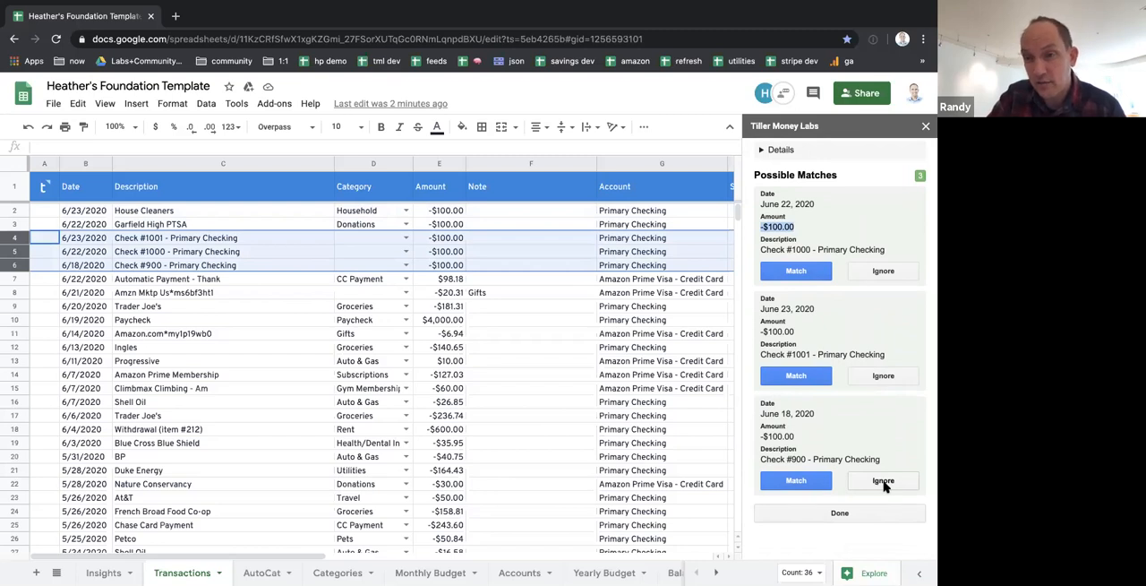
pyautogui.click(883, 481)
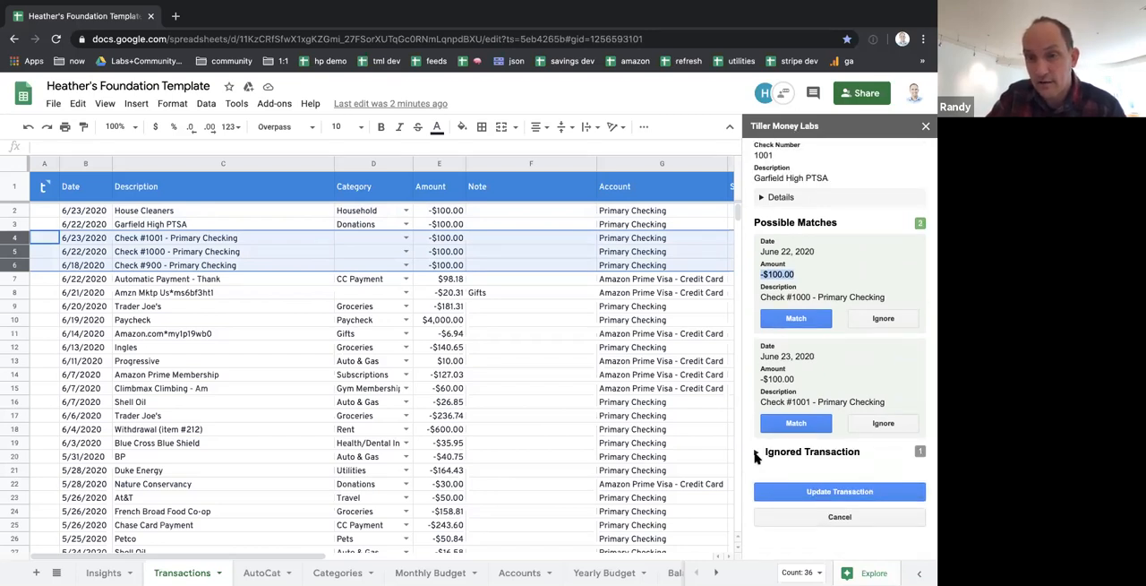
pyautogui.click(756, 451)
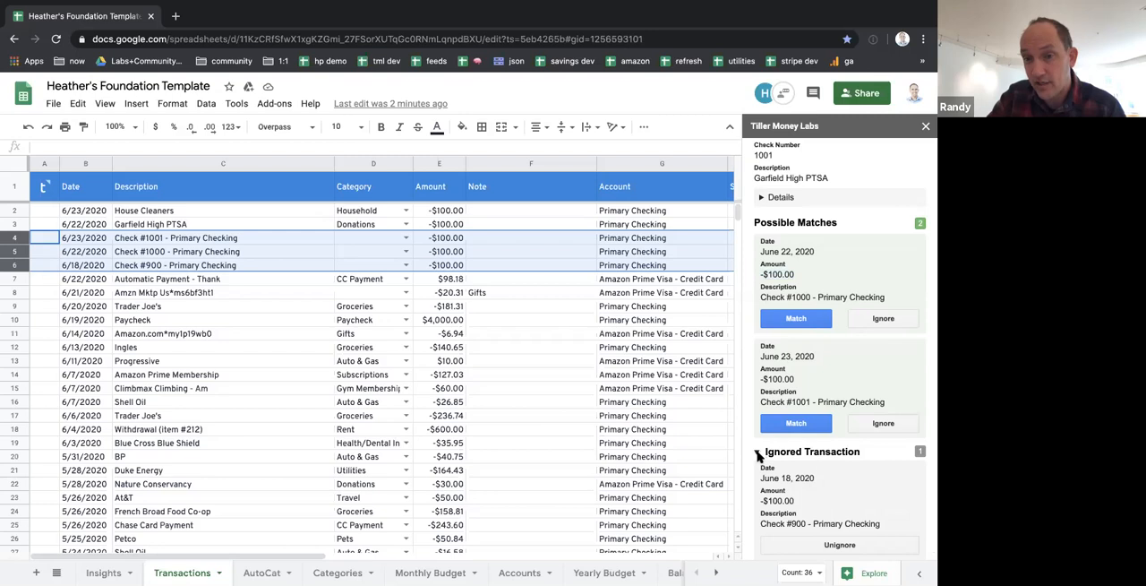
pyautogui.click(757, 453)
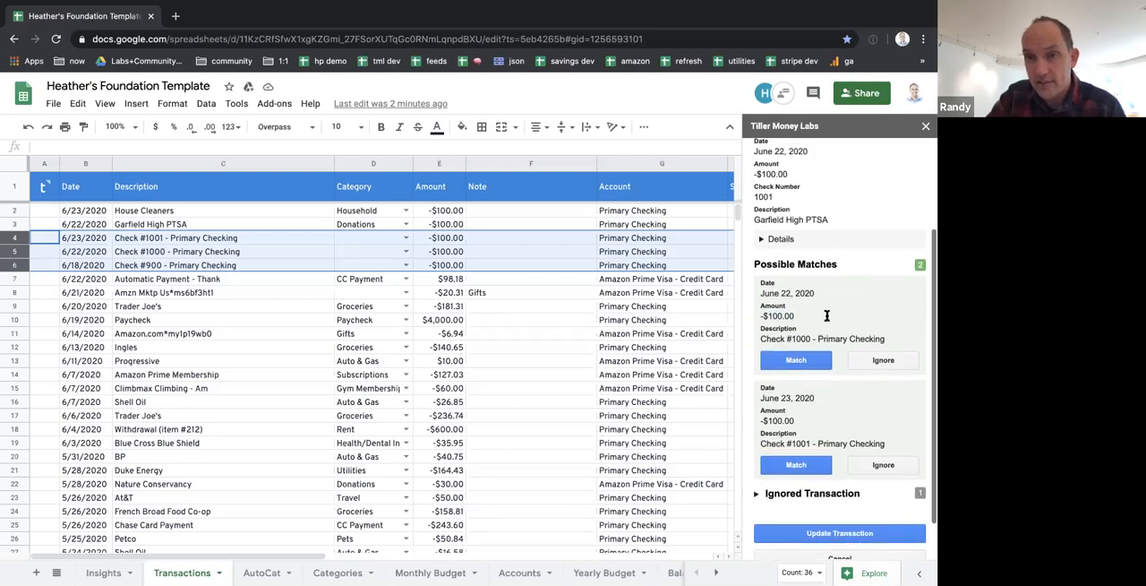
# Compare the check numbers of Garfield High PTSA and its candidate, and examine the manual transactions in rows 2 and 3
pyautogui.doubleClick(763, 196)
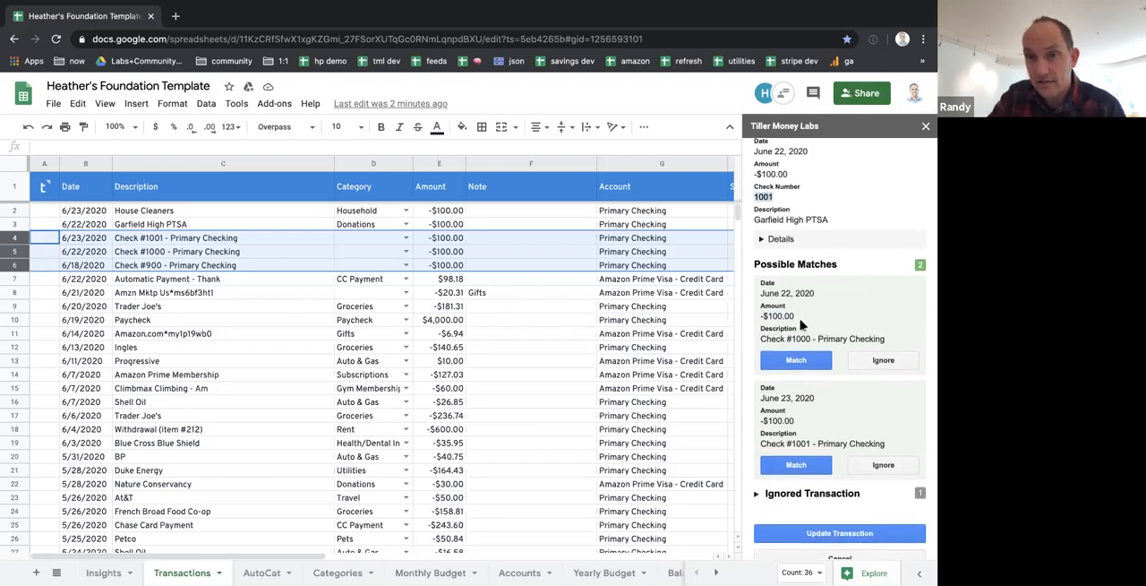
pyautogui.doubleClick(798, 443)
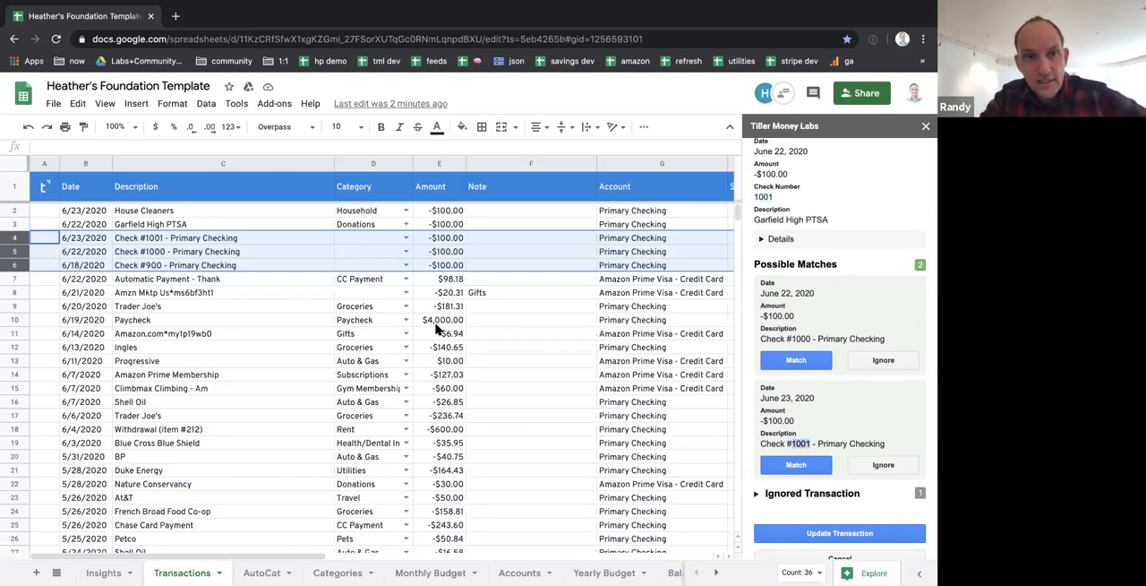
pyautogui.click(161, 211)
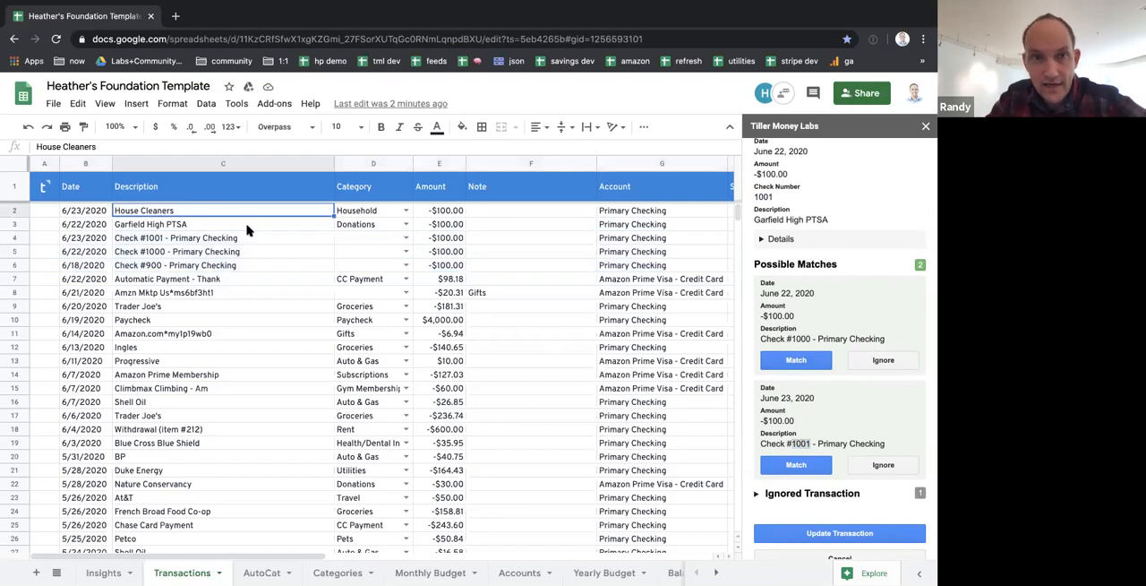
pyautogui.hscroll(5, 297, 238)
pyautogui.hscroll(3, 297, 237)
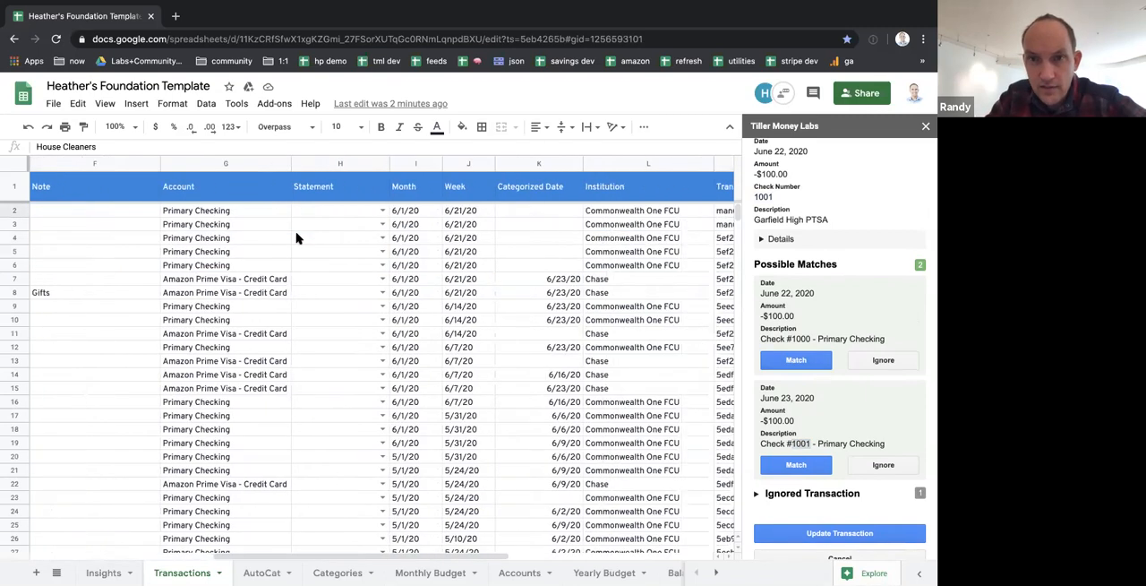
pyautogui.click(191, 224)
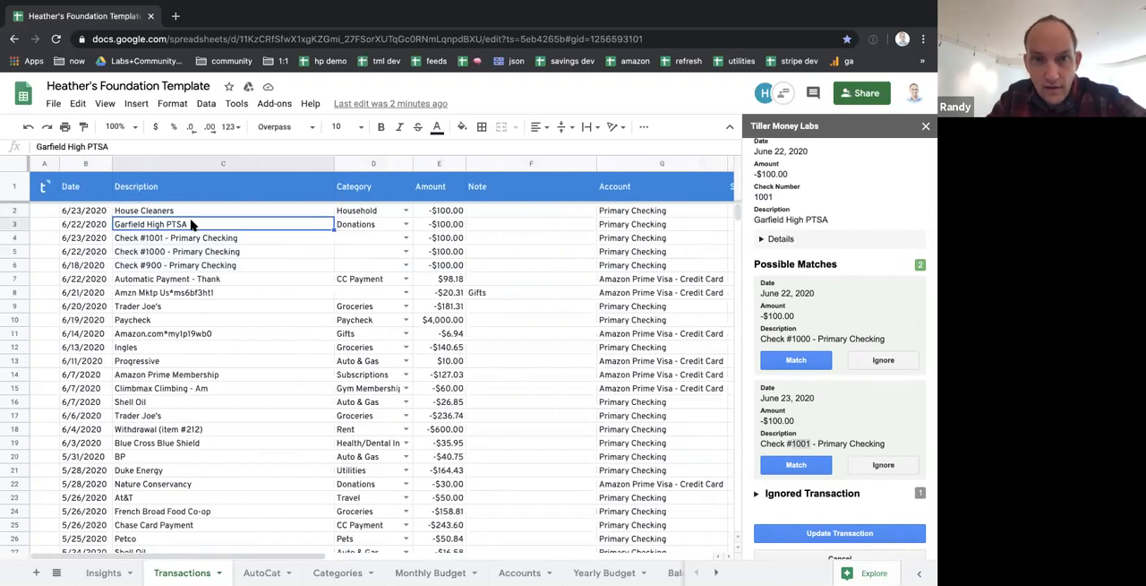
pyautogui.click(360, 226)
pyautogui.click(280, 225)
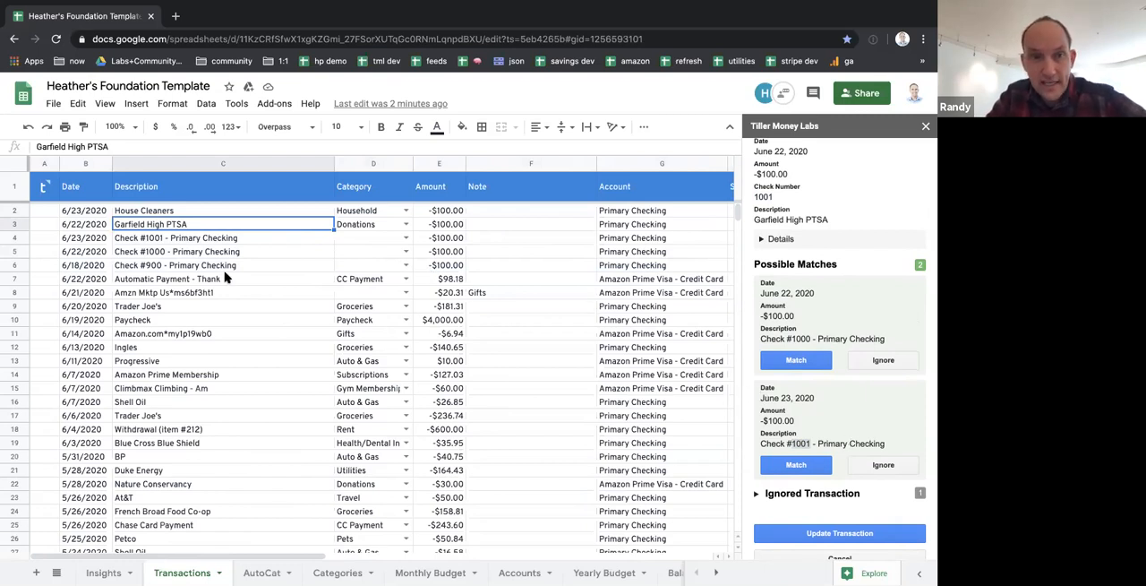
# Match the Garfield High PTSA transaction with the June 23, 2020 bank transaction Check #1001 - Primary Checking
pyautogui.click(158, 239)
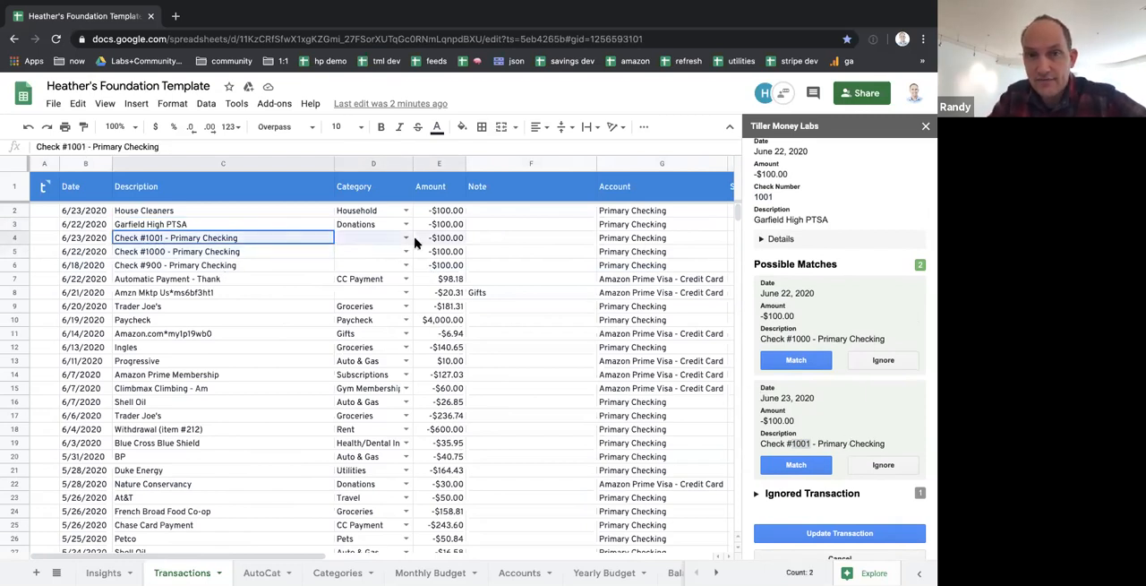
pyautogui.press('Up')
pyautogui.keyDown('shift'); pyautogui.click(352, 229); pyautogui.keyUp('shift')
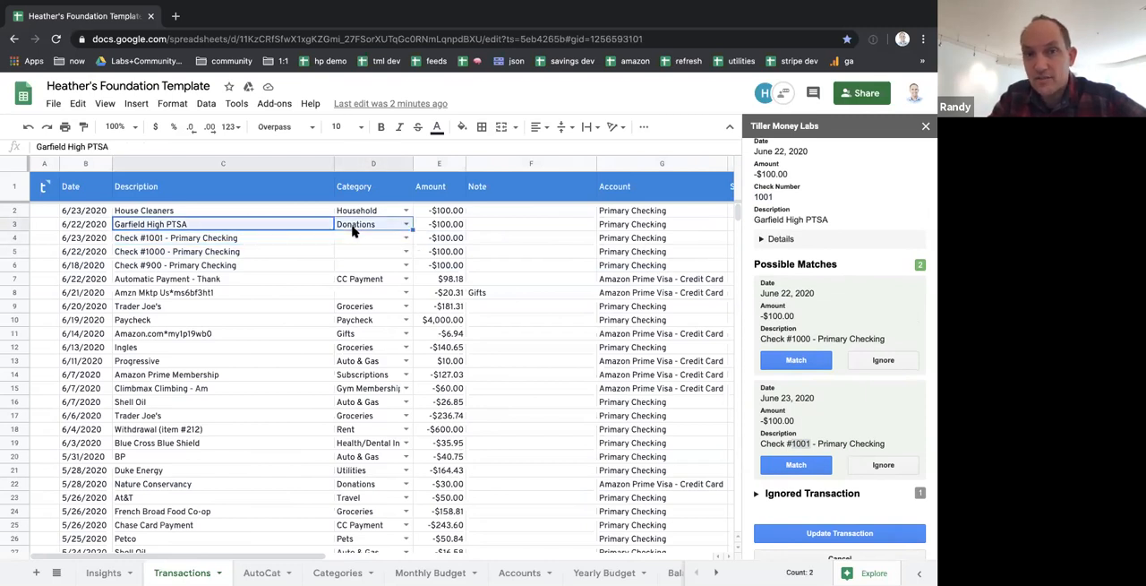
pyautogui.click(806, 464)
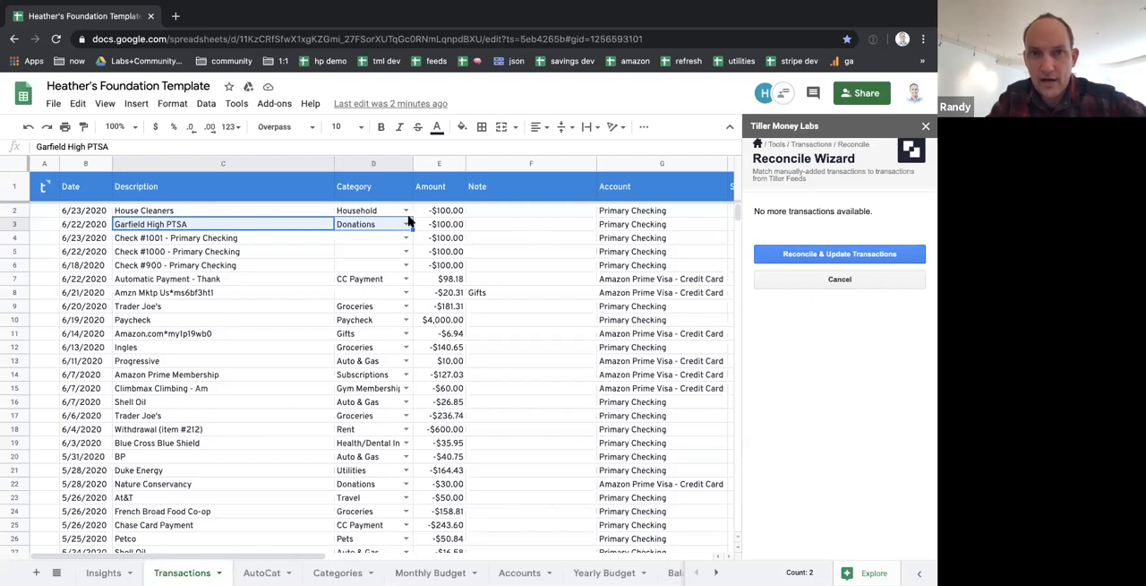
# Apply the matched reconciliation to the Transactions sheet and check the description and category of the Garfield High PTSA row
pyautogui.click(830, 255)
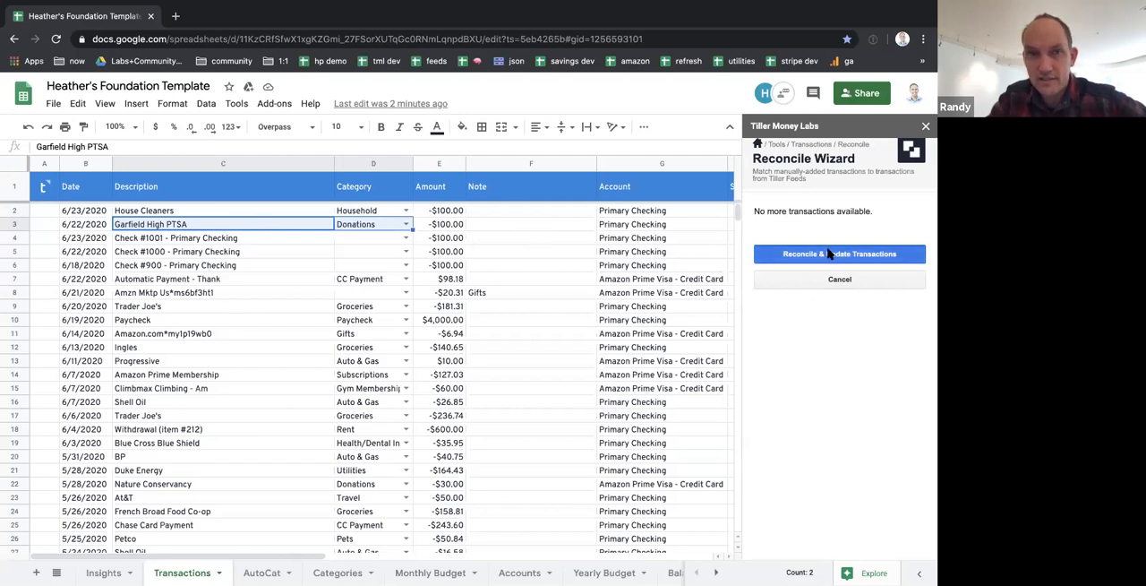
pyautogui.click(179, 242)
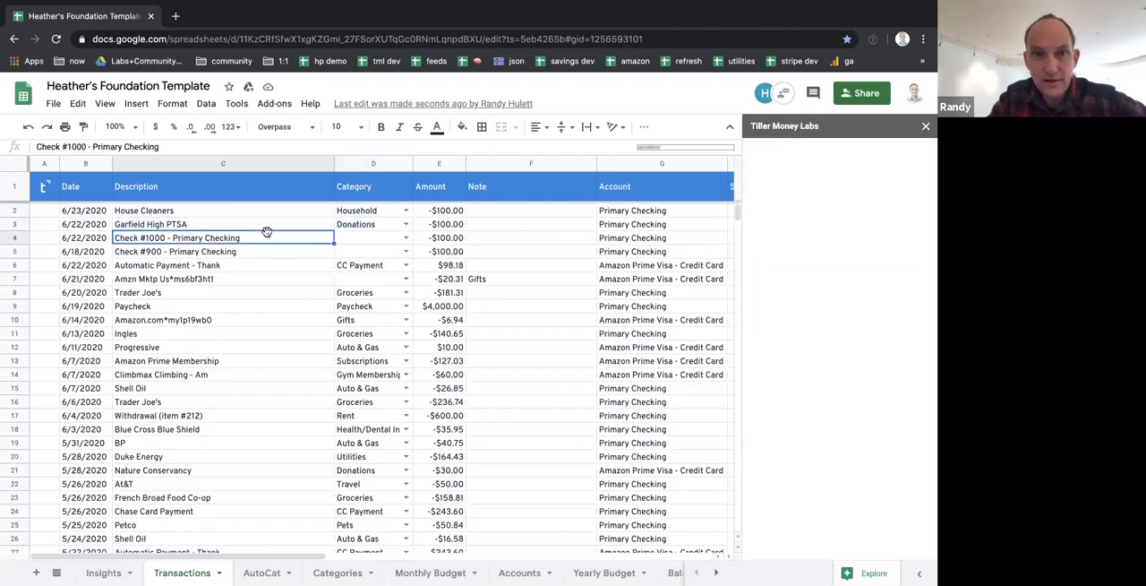
pyautogui.press('Up')
pyautogui.press('Right')
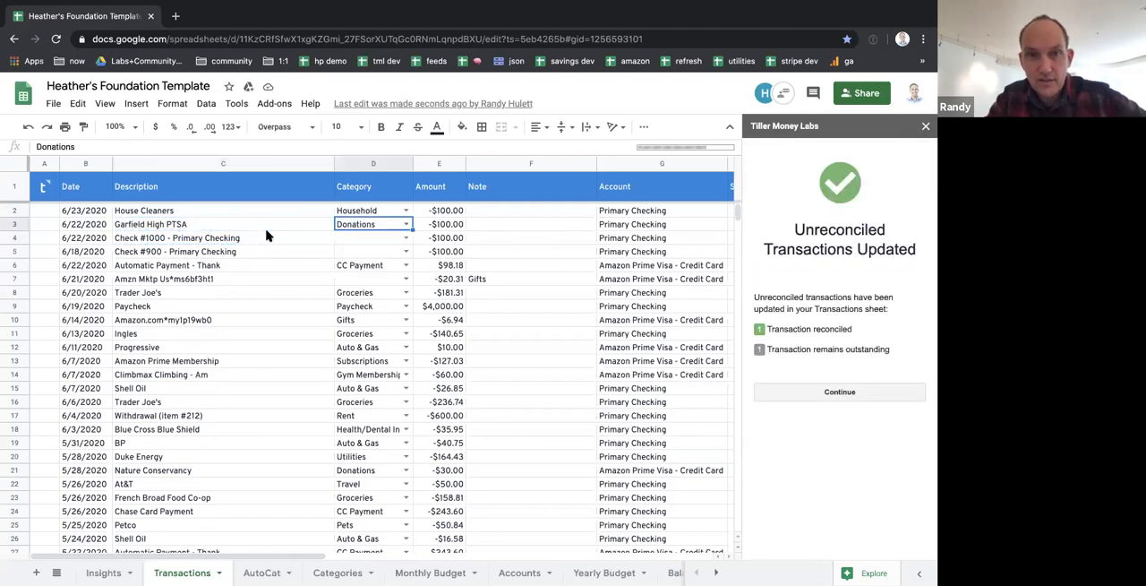
# Examine the remaining fields of the Garfield High PTSA row across to its Transaction ID
pyautogui.press('Right')
pyautogui.press('Right')
pyautogui.press('Right')
pyautogui.press('Right')
pyautogui.press('Right')
pyautogui.press('Right')
pyautogui.press('Right')
pyautogui.press('Right')
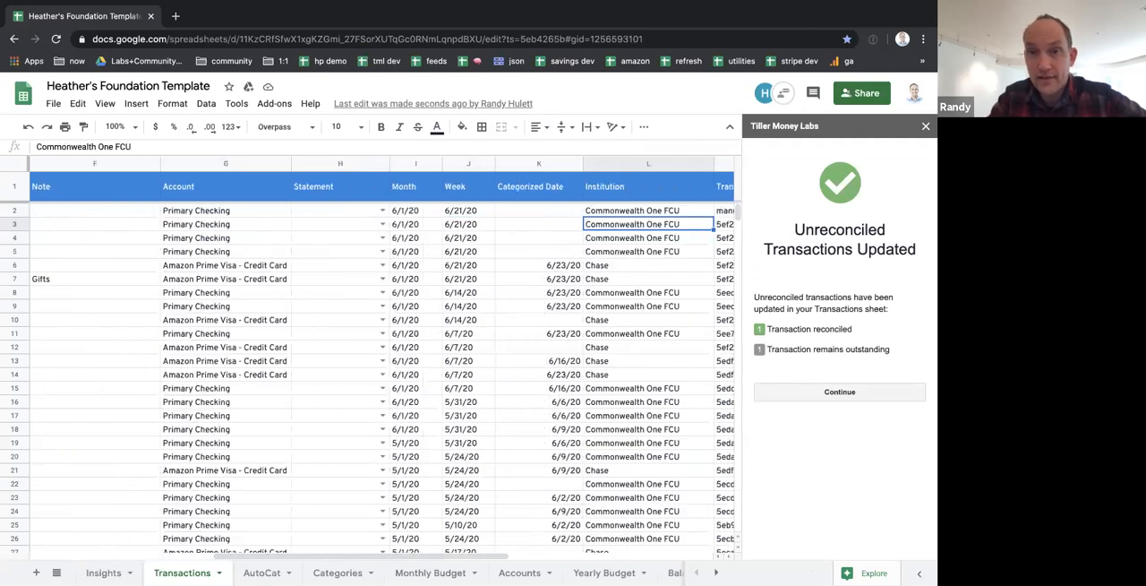
pyautogui.press('Right')
pyautogui.press('Right')
pyautogui.press('Left')
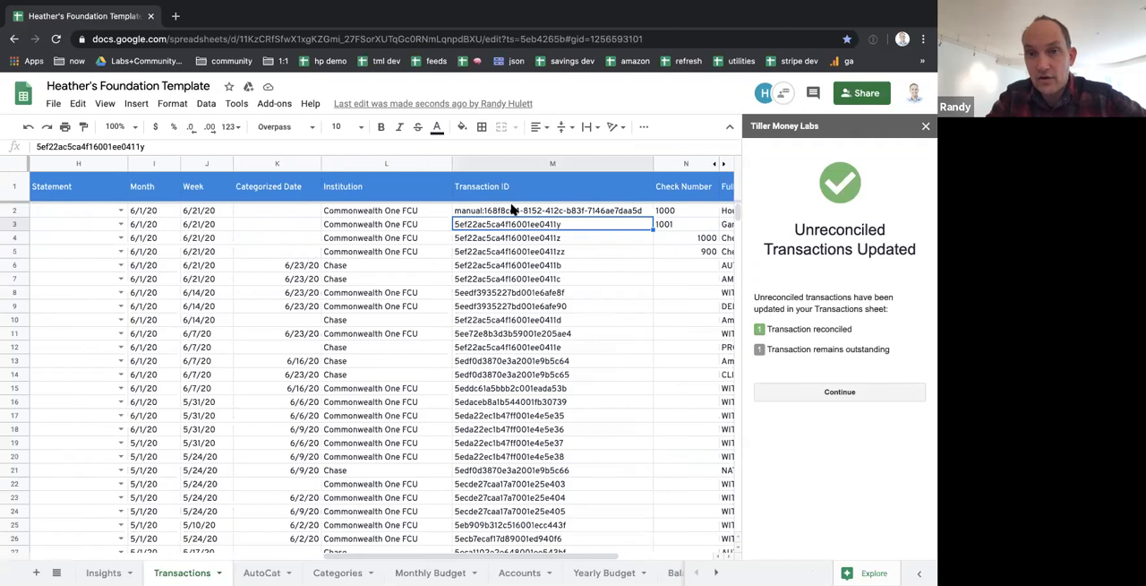
# Compare the Transaction ID and check number of Garfield High PTSA with those of the House Cleaners row
pyautogui.click(516, 211)
pyautogui.press('Down')
pyautogui.press('Right')
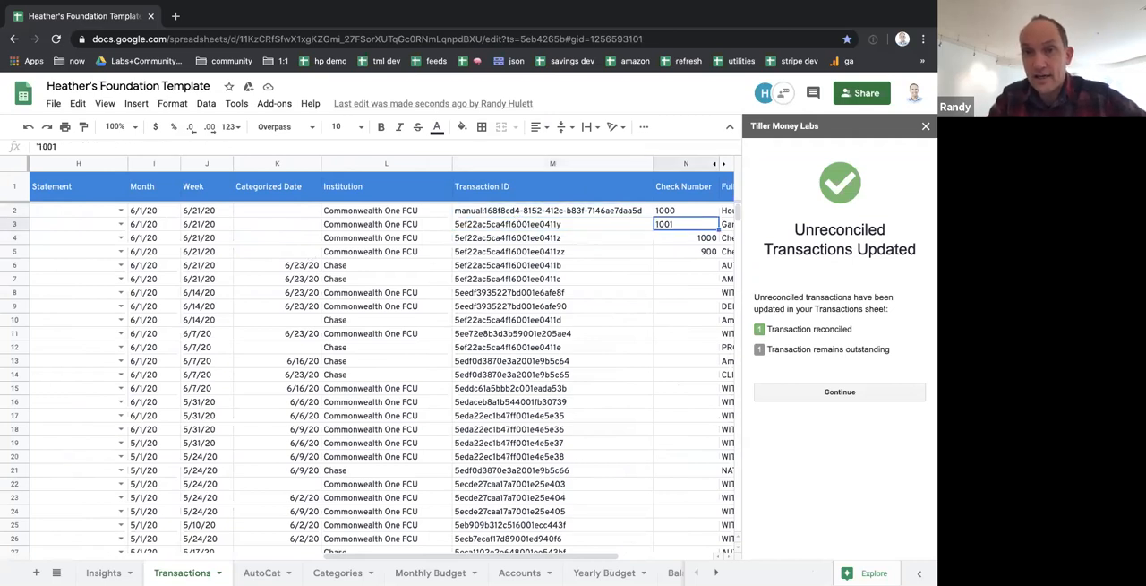
pyautogui.press('Left')
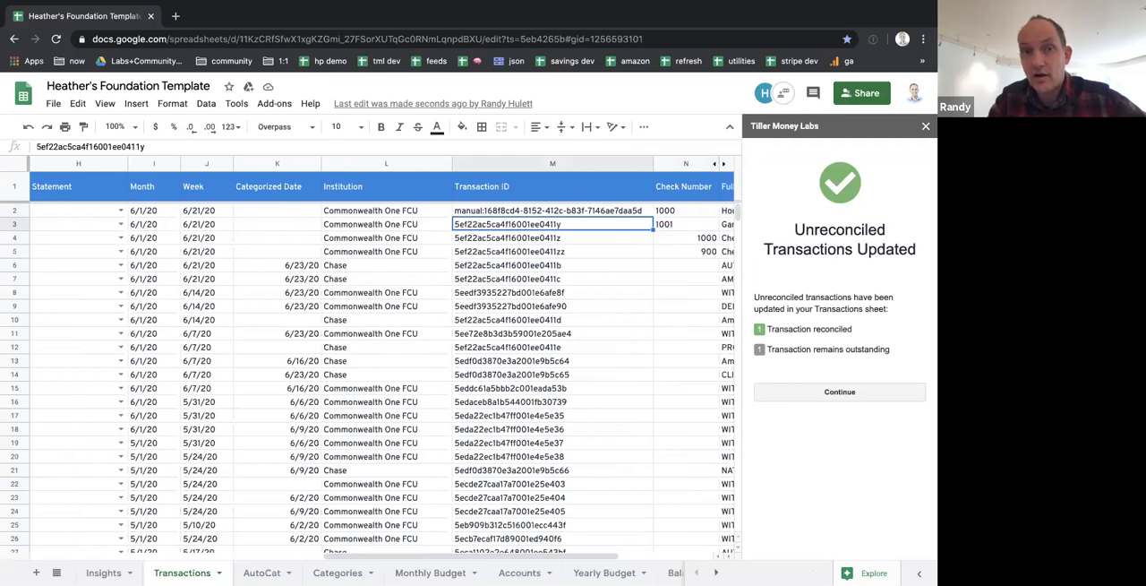
pyautogui.press('Right')
pyautogui.press('Right')
pyautogui.press('Right')
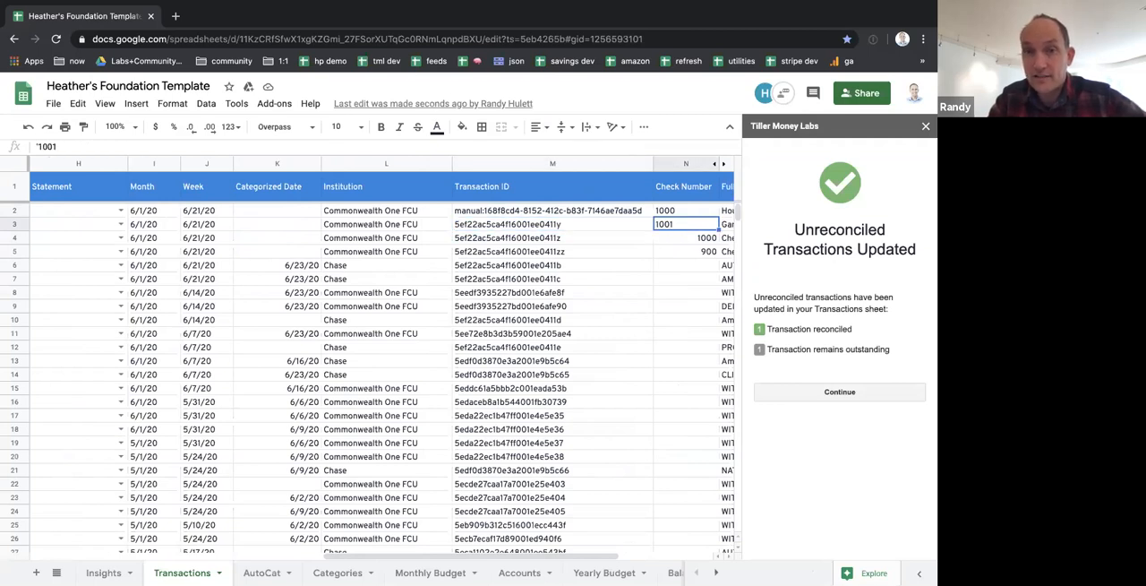
pyautogui.press('Left')
pyautogui.press('Left')
pyautogui.press('Left')
pyautogui.press('Left')
pyautogui.press('Left')
pyautogui.press('Left')
pyautogui.press('Left')
pyautogui.press('Left')
pyautogui.press('Left')
pyautogui.press('Left')
pyautogui.press('Left')
pyautogui.press('Left')
pyautogui.press('Left')
pyautogui.press('Left')
pyautogui.press('Left')
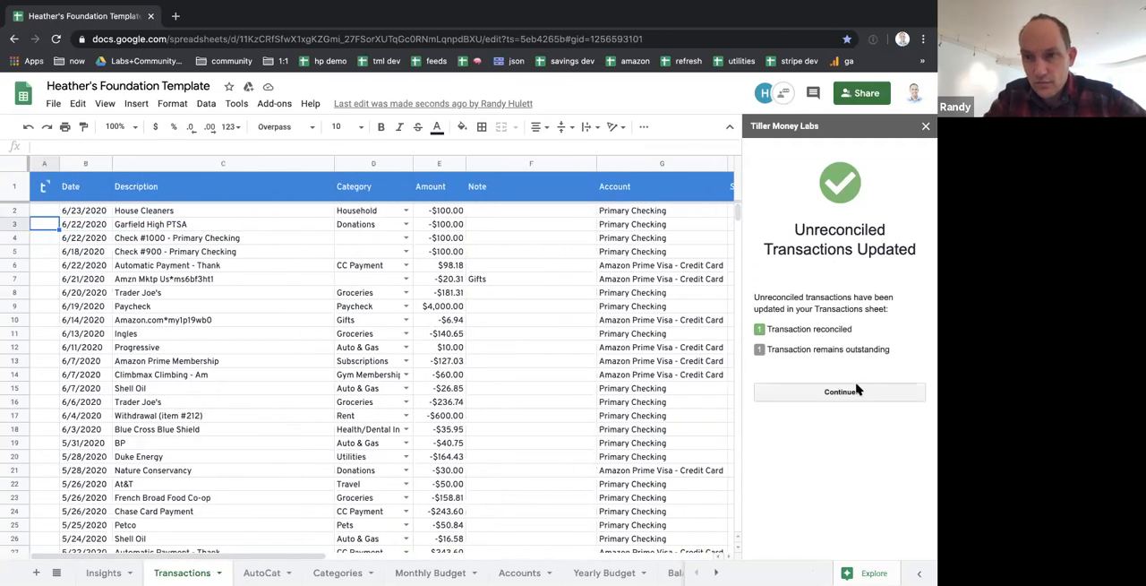
# Run the Reconcile Wizard again to search for matches and review the candidates for House Cleaners with check number 1000
pyautogui.click(855, 391)
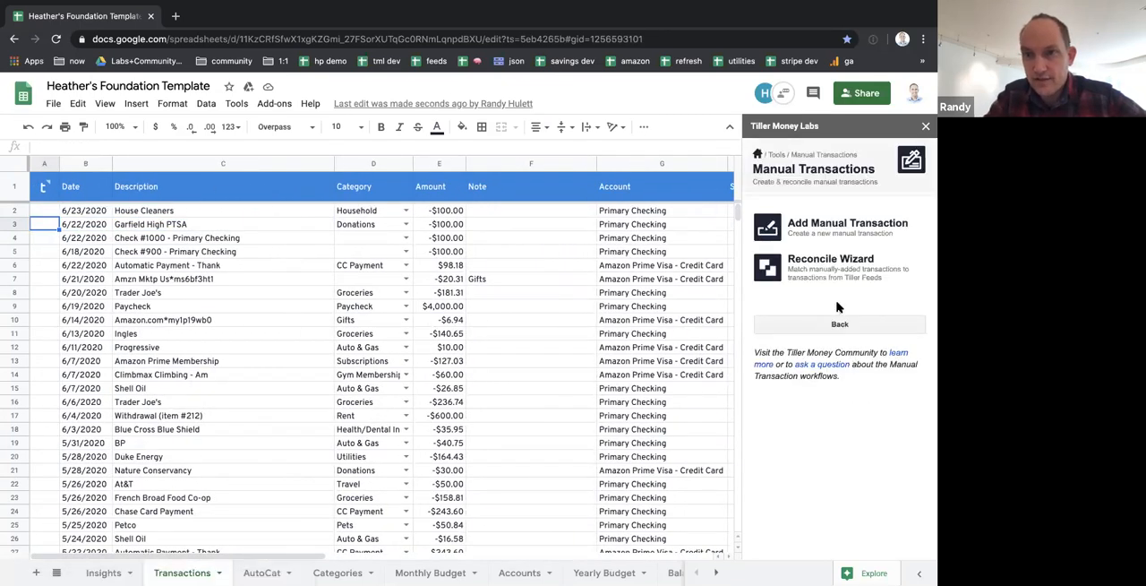
pyautogui.click(832, 265)
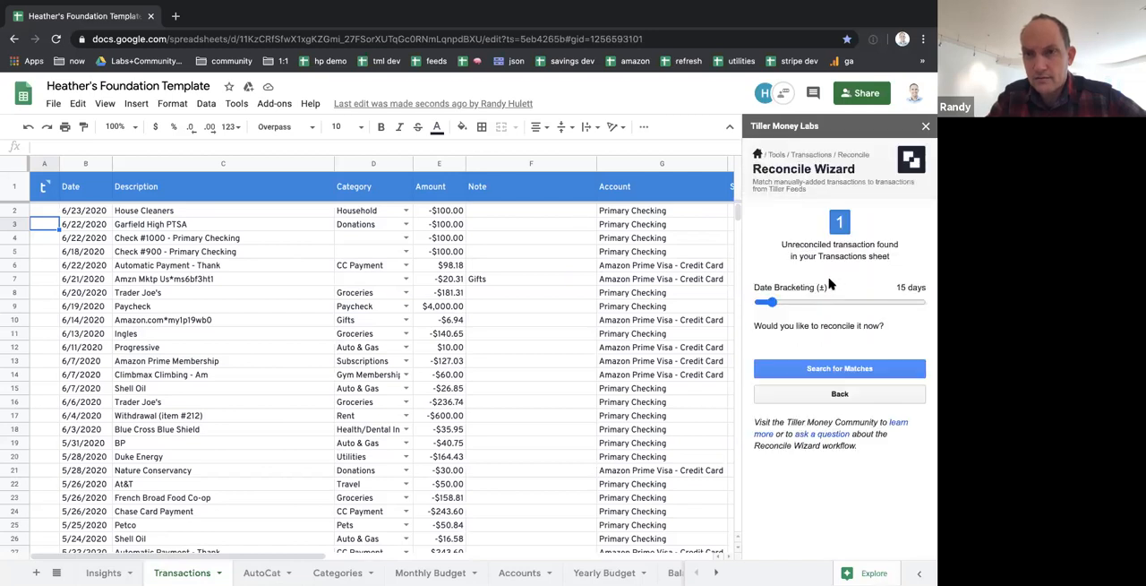
pyautogui.click(818, 369)
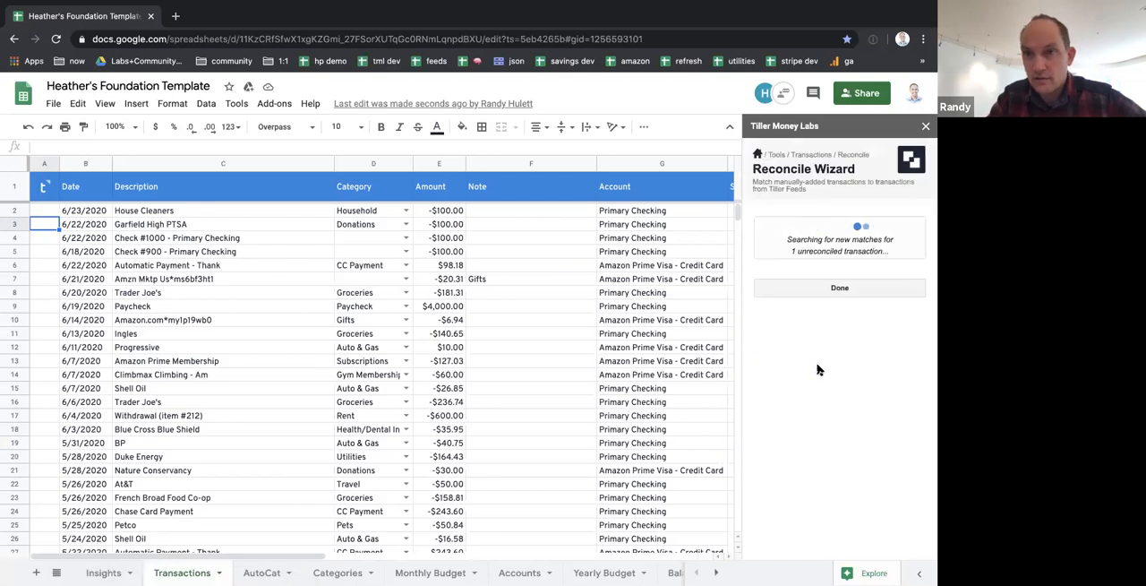
pyautogui.scroll(-2, 820, 370)
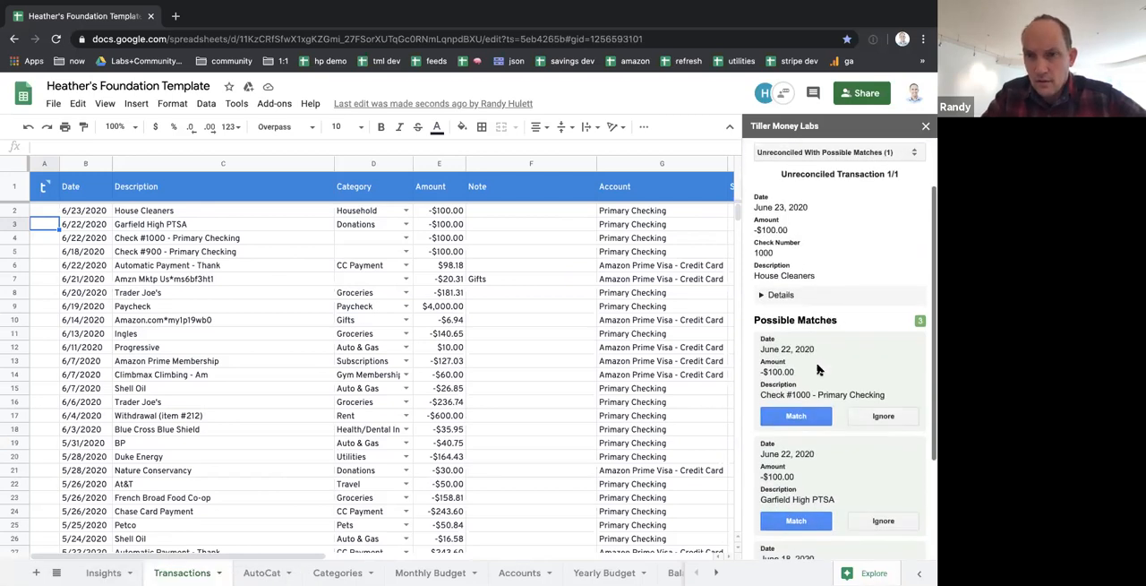
pyautogui.scroll(-2, 817, 369)
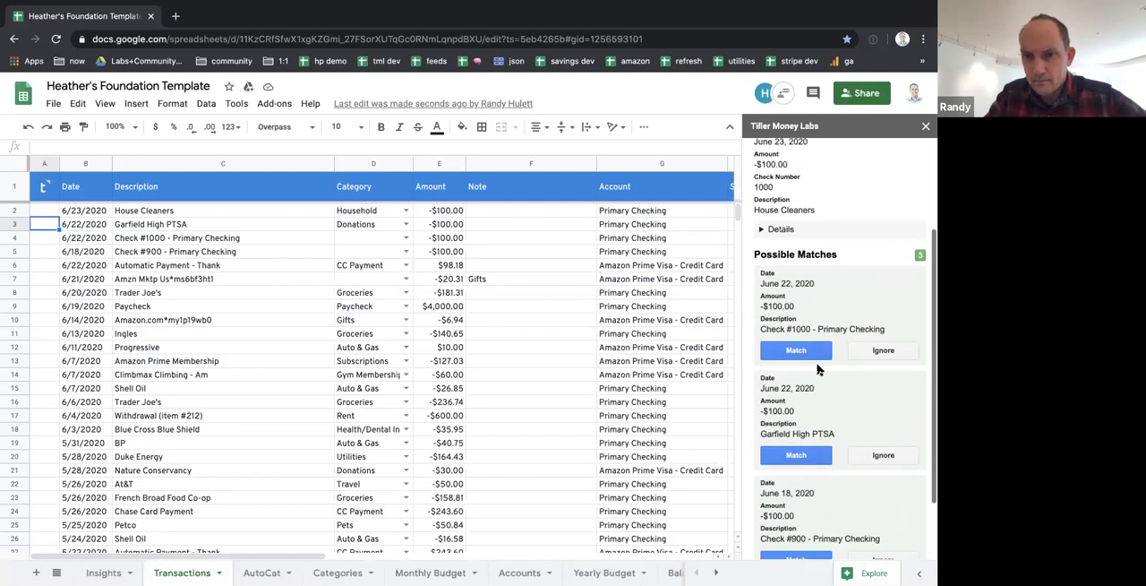
pyautogui.scroll(1, 818, 369)
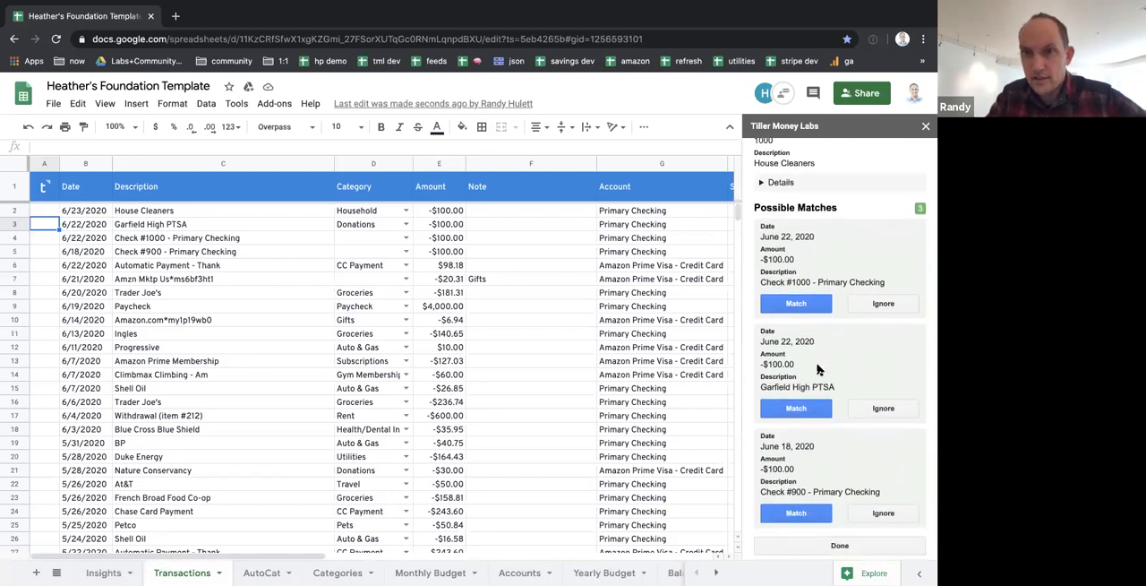
pyautogui.scroll(2, 818, 369)
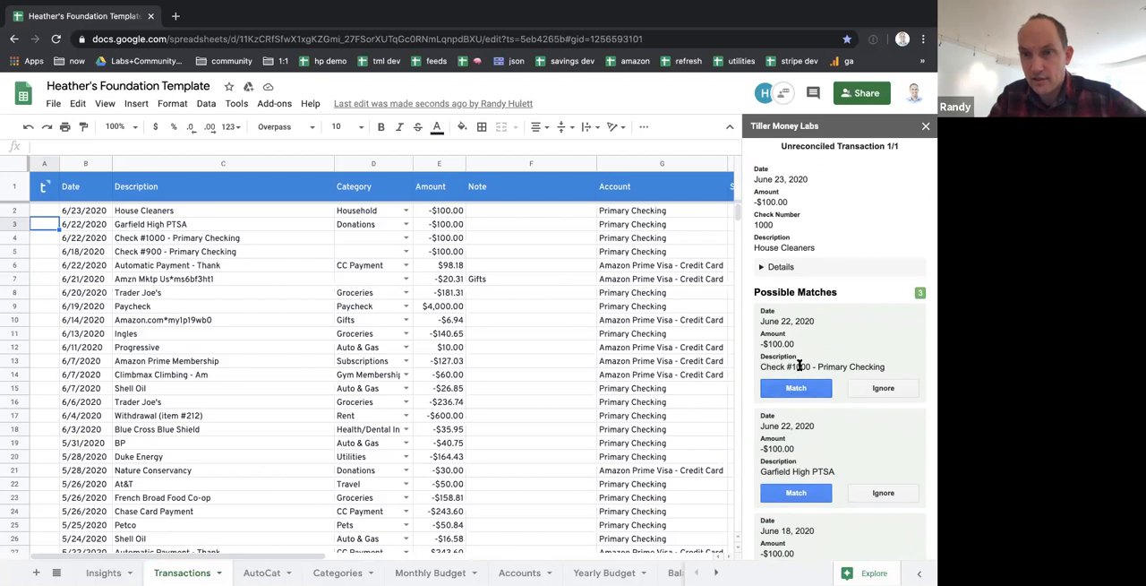
# Match House Cleaners with the June 22, 2020 transaction Check #1000 - Primary Checking and apply the reconciliation to the sheet
pyautogui.click(792, 390)
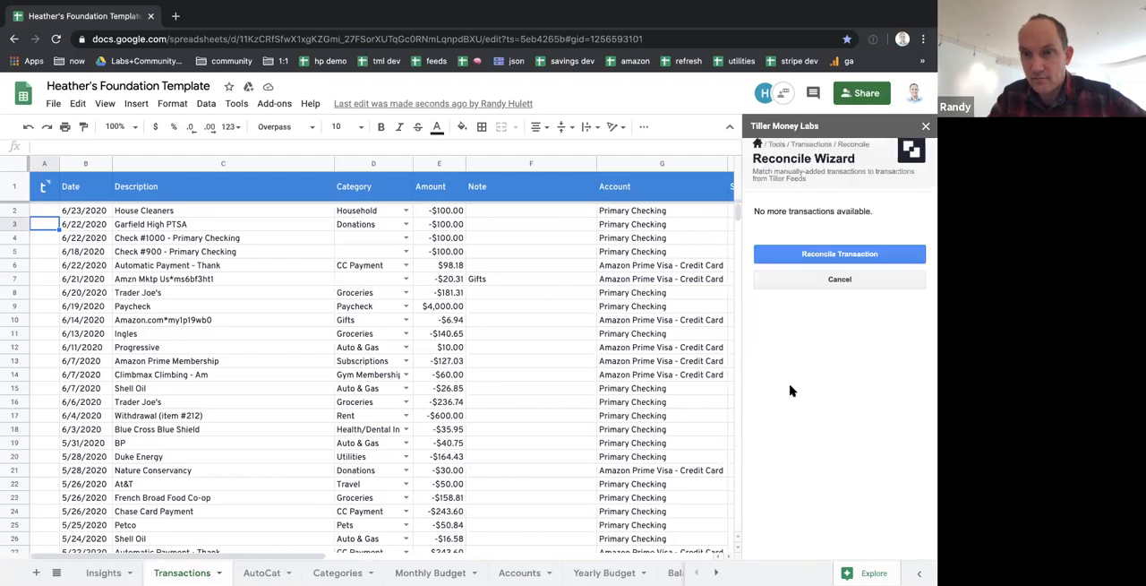
pyautogui.click(812, 260)
pyautogui.moveTo(163, 230); pyautogui.dragTo(225, 254)
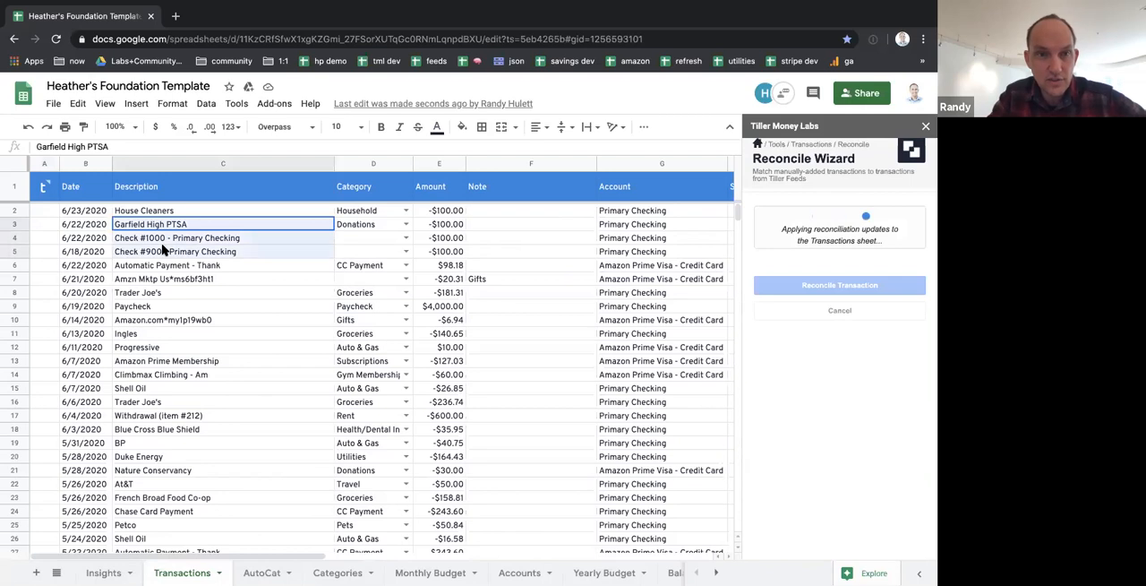
pyautogui.click(197, 230)
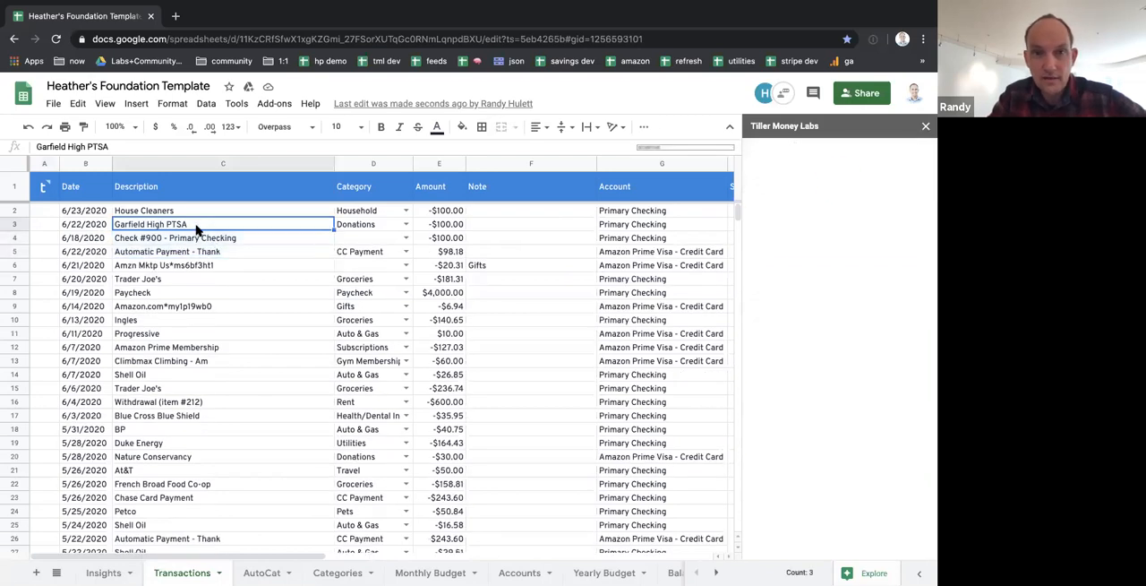
pyautogui.hscroll(5, 499, 245)
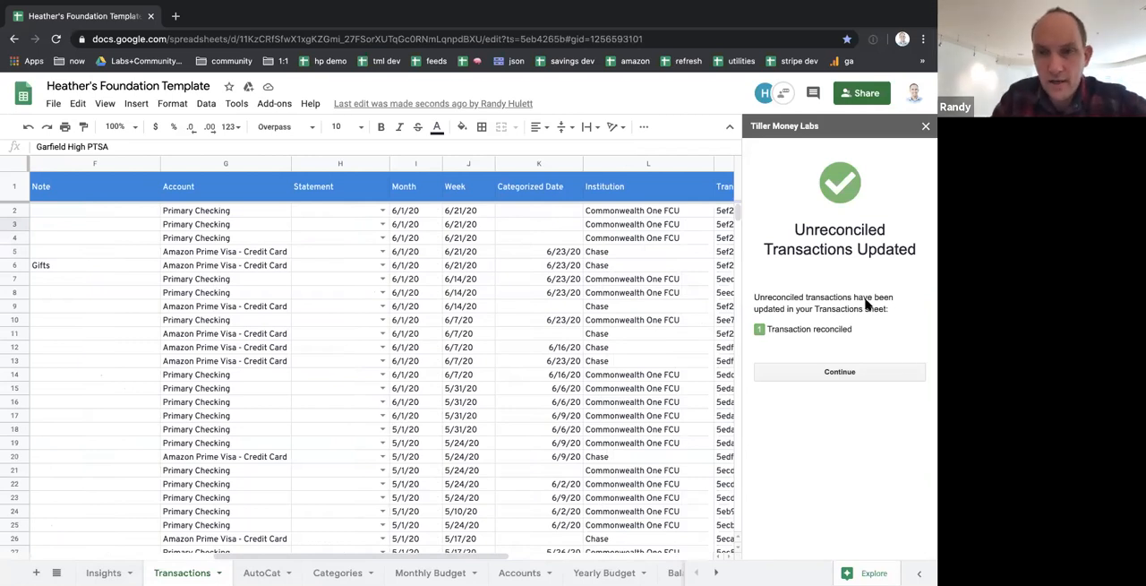
pyautogui.click(812, 379)
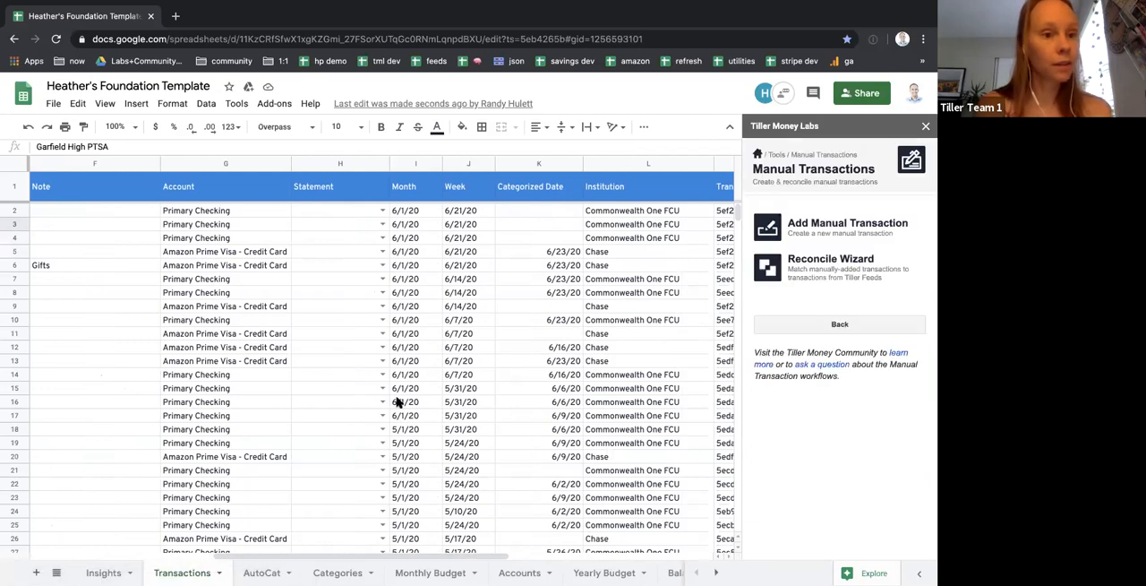
# View the Monthly Budget sheet's summary for June 2020
pyautogui.hscroll(-5, 399, 402)
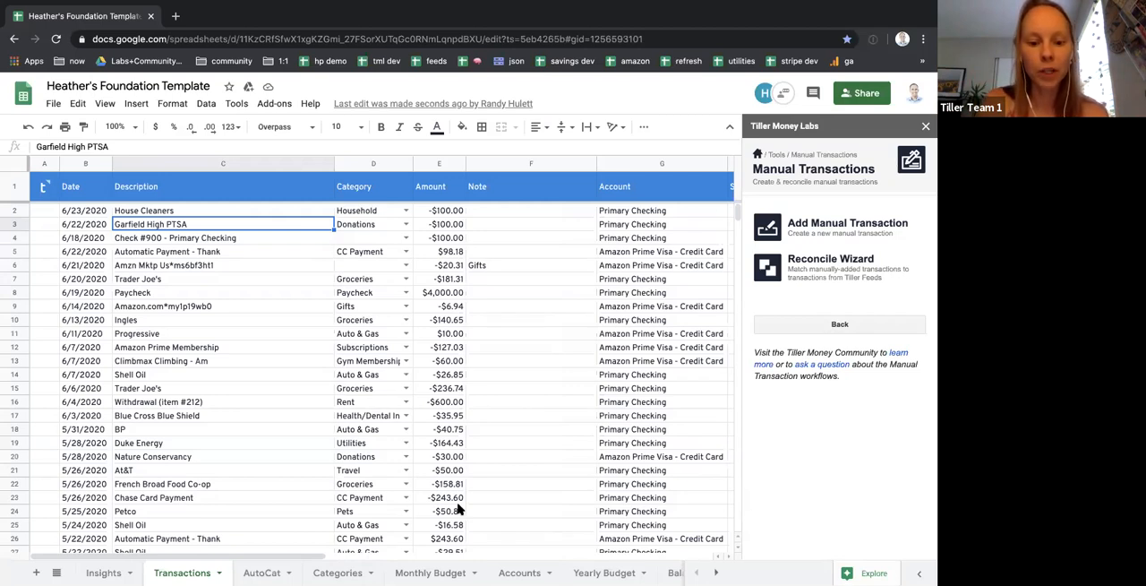
pyautogui.click(429, 572)
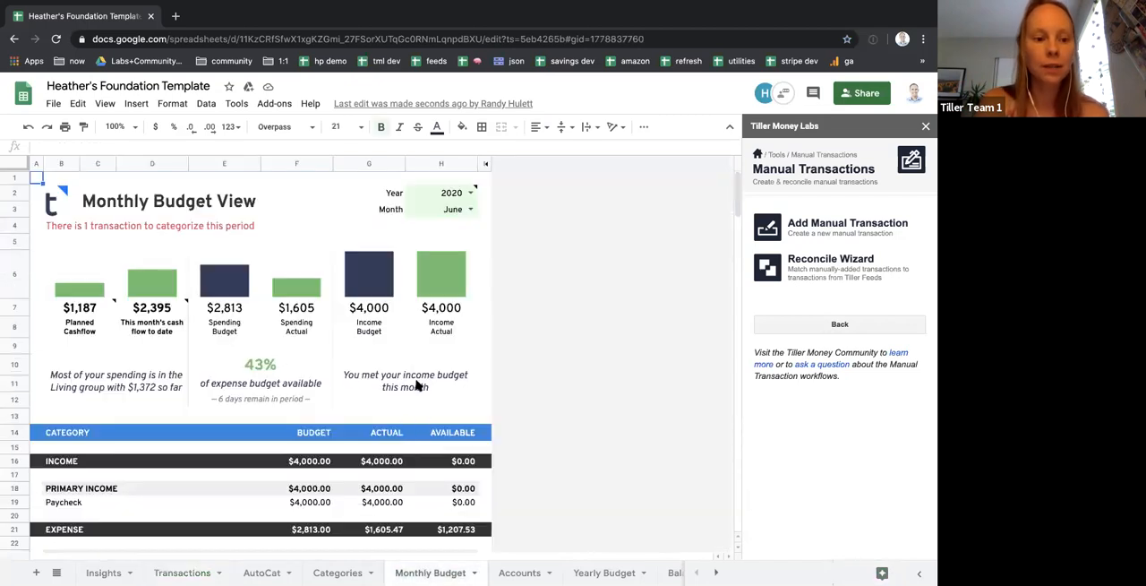
pyautogui.moveTo(174, 326)
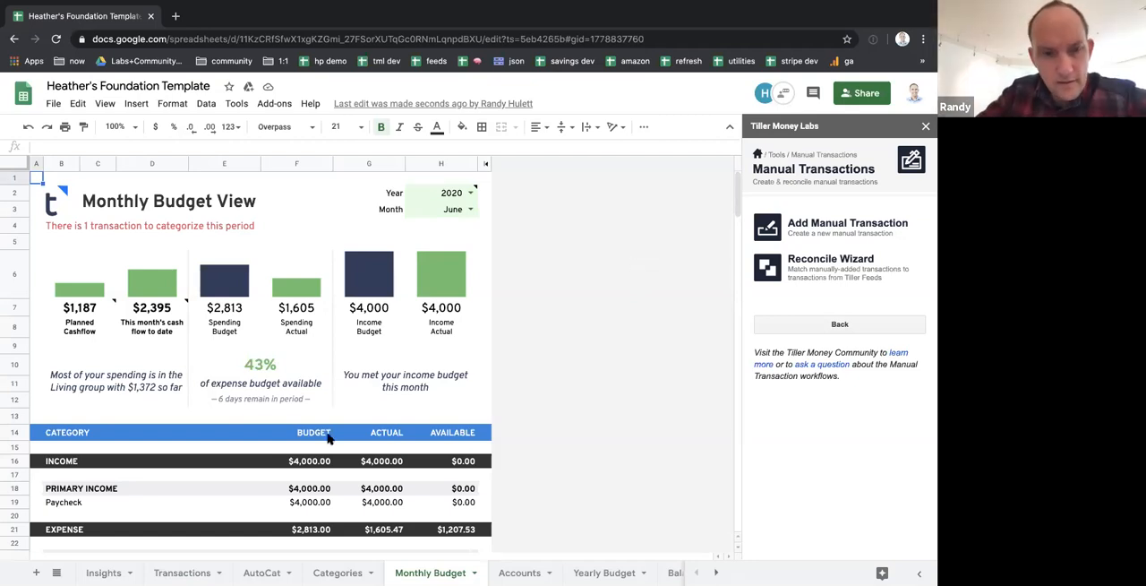
# Return to the Transactions sheet and examine the House Cleaners, Garfield High PTSA and Check #900 - Primary Checking rows
pyautogui.click(200, 573)
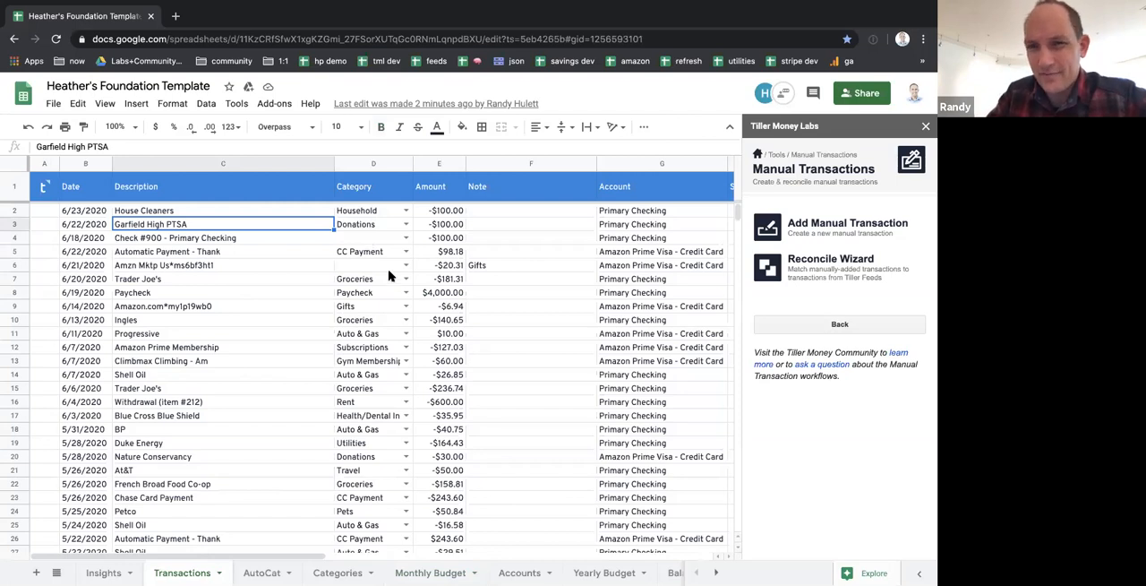
pyautogui.hscroll(2, 390, 275)
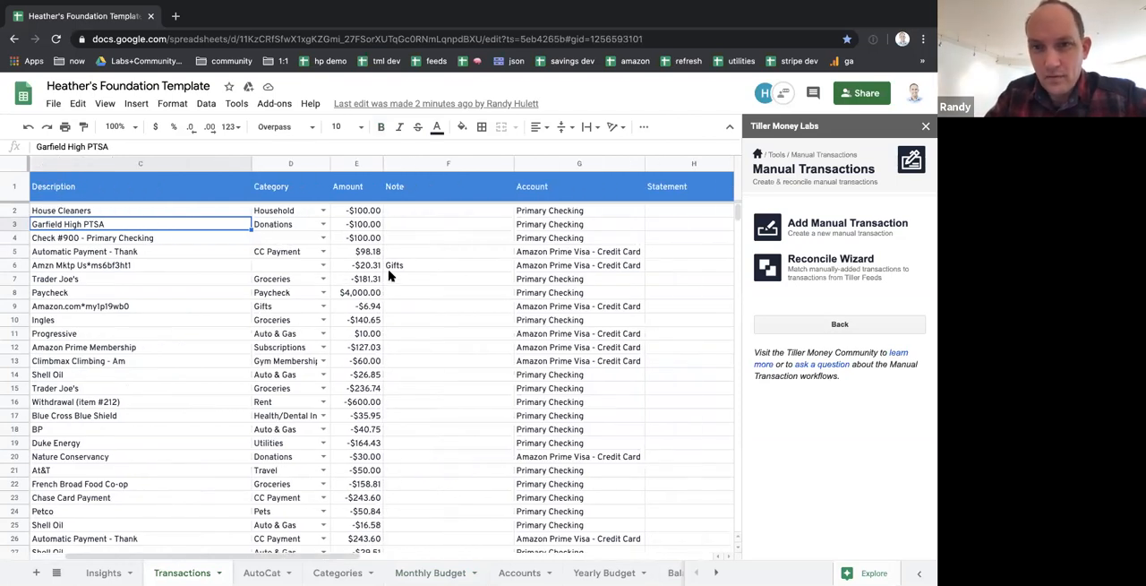
pyautogui.hscroll(2, 389, 276)
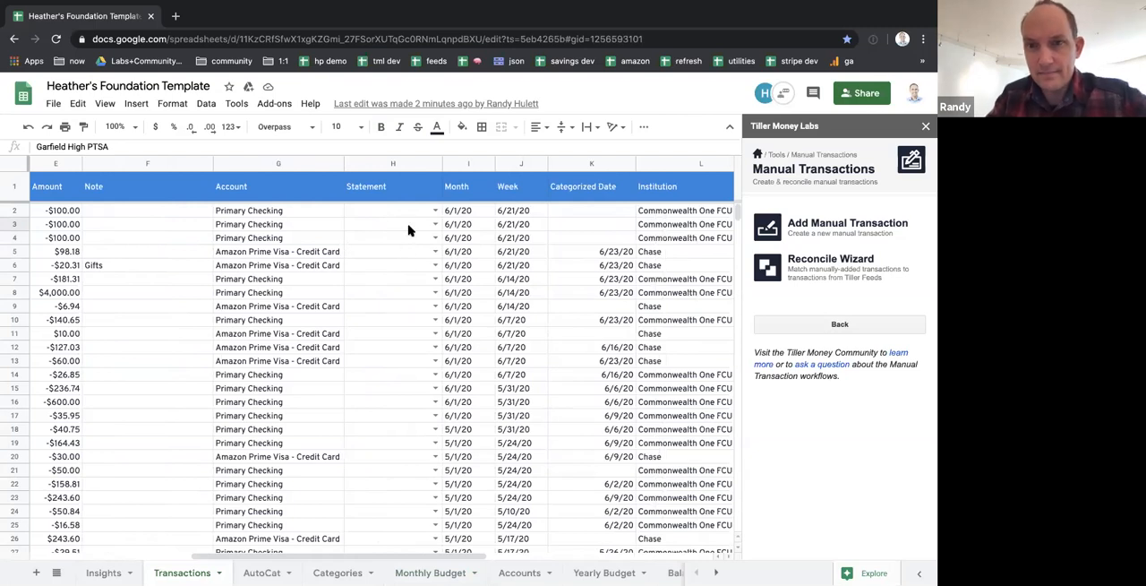
pyautogui.hscroll(-3, 408, 230)
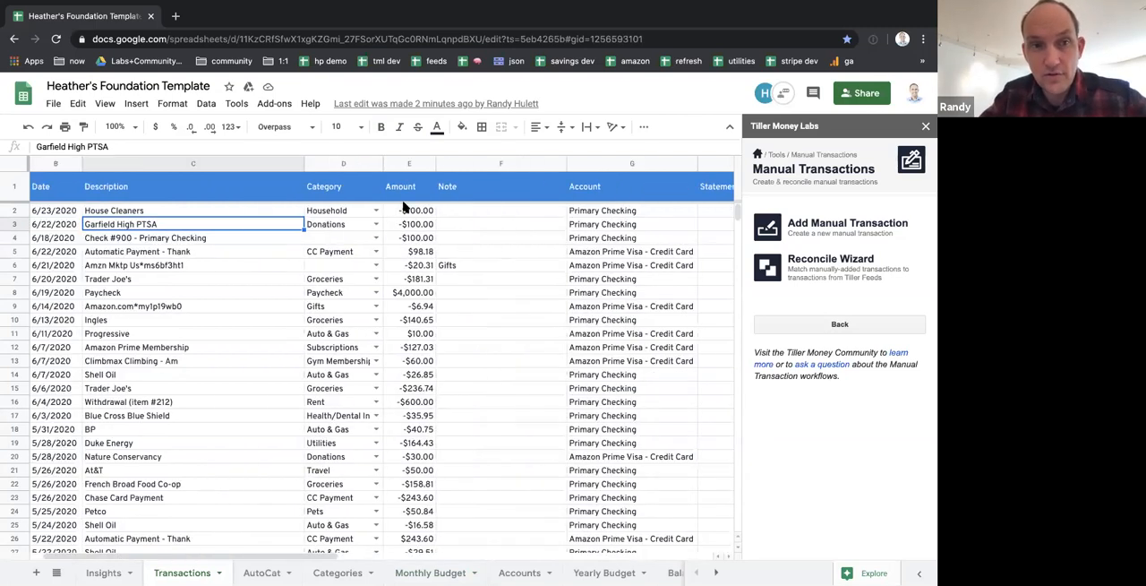
pyautogui.click(419, 224)
pyautogui.press('Left')
pyautogui.press('Left')
pyautogui.press('Right')
pyautogui.press('Left')
pyautogui.press('Down')
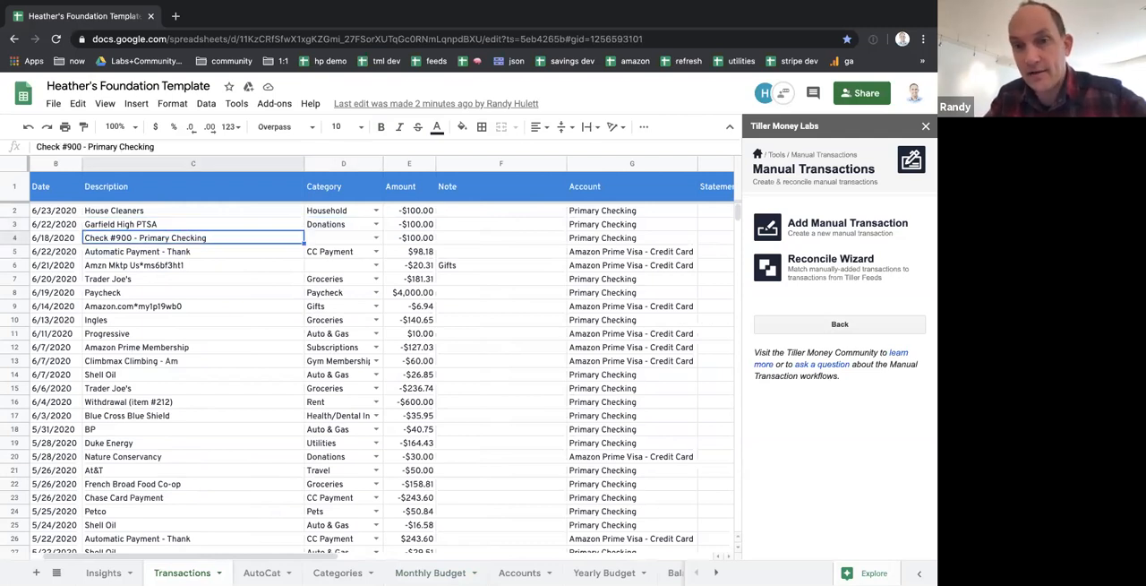
pyautogui.press('Up')
pyautogui.press('Up')
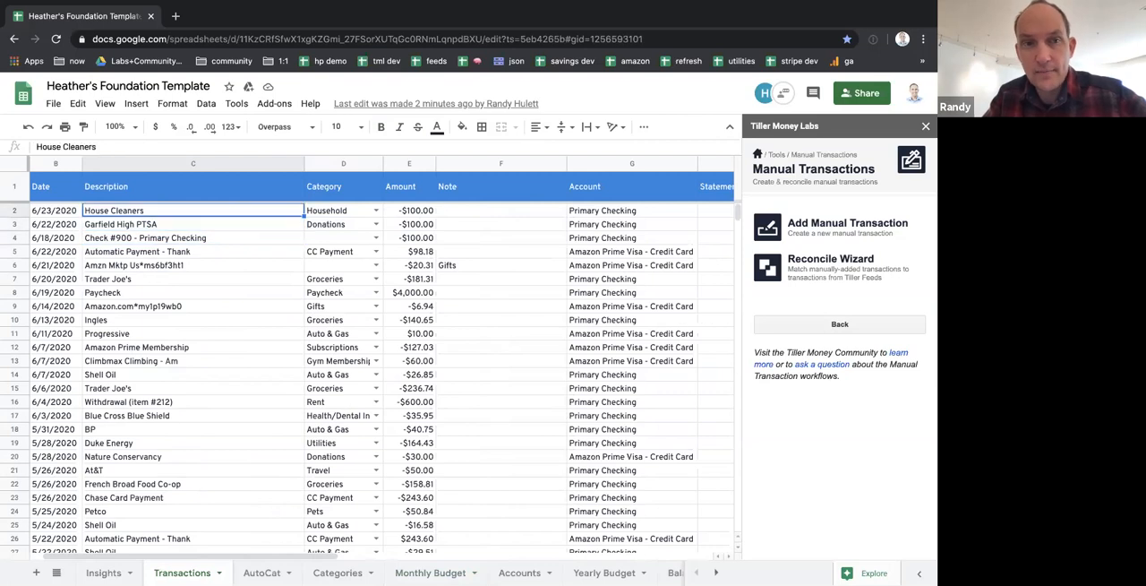
# Examine the House Cleaners row's amount, account, month and week, continuing across to its Transaction ID and check number
pyautogui.press('Right')
pyautogui.press('Right')
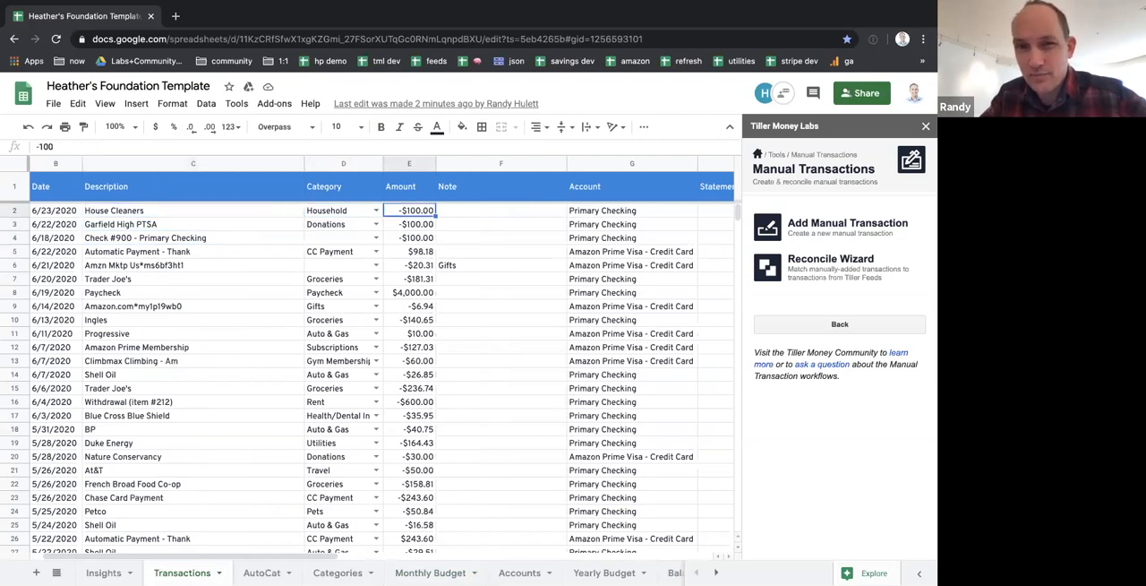
pyautogui.hscroll(3, 455, 310)
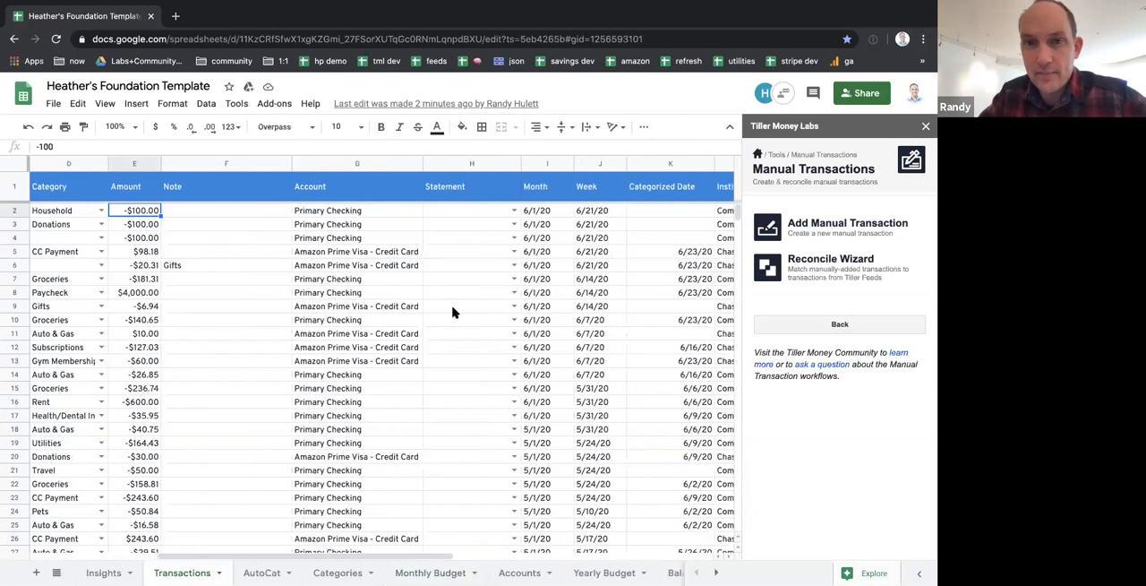
pyautogui.click(348, 216)
pyautogui.hscroll(2, 466, 322)
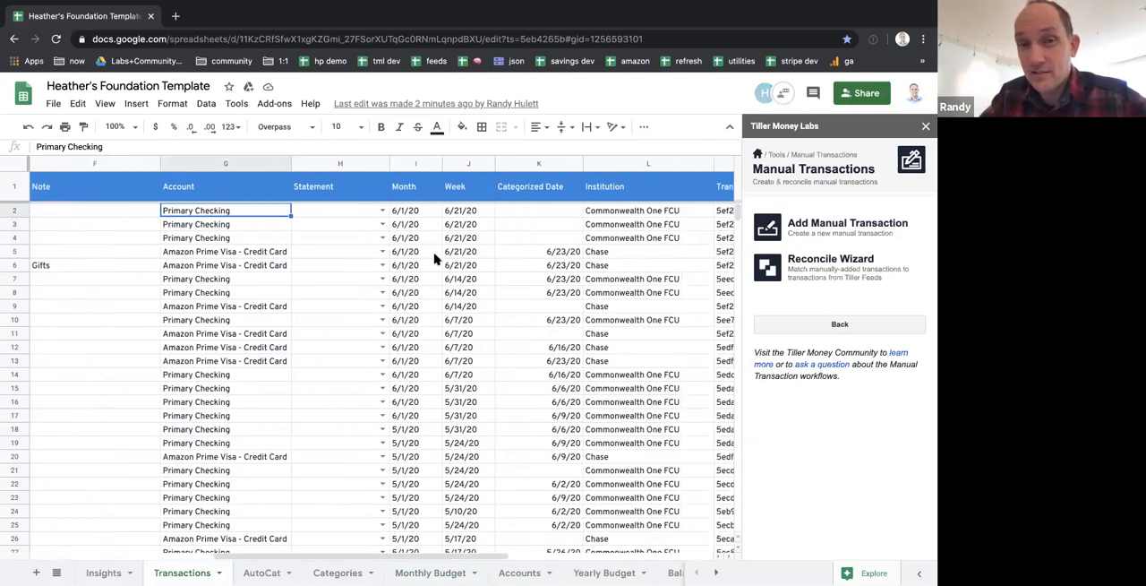
pyautogui.click(410, 212)
pyautogui.press('Right')
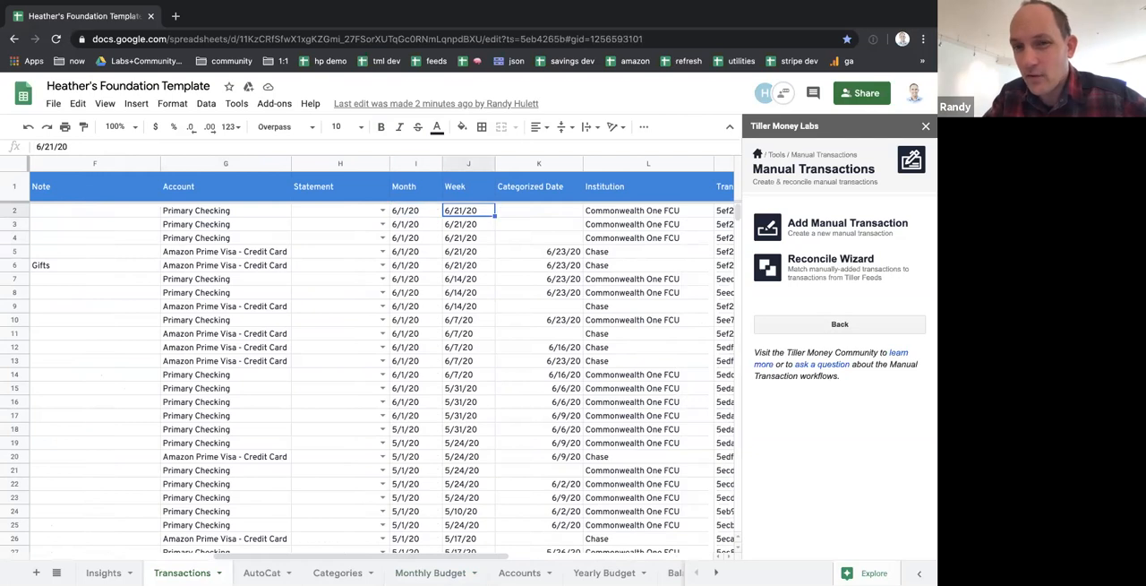
pyautogui.hscroll(3, 463, 295)
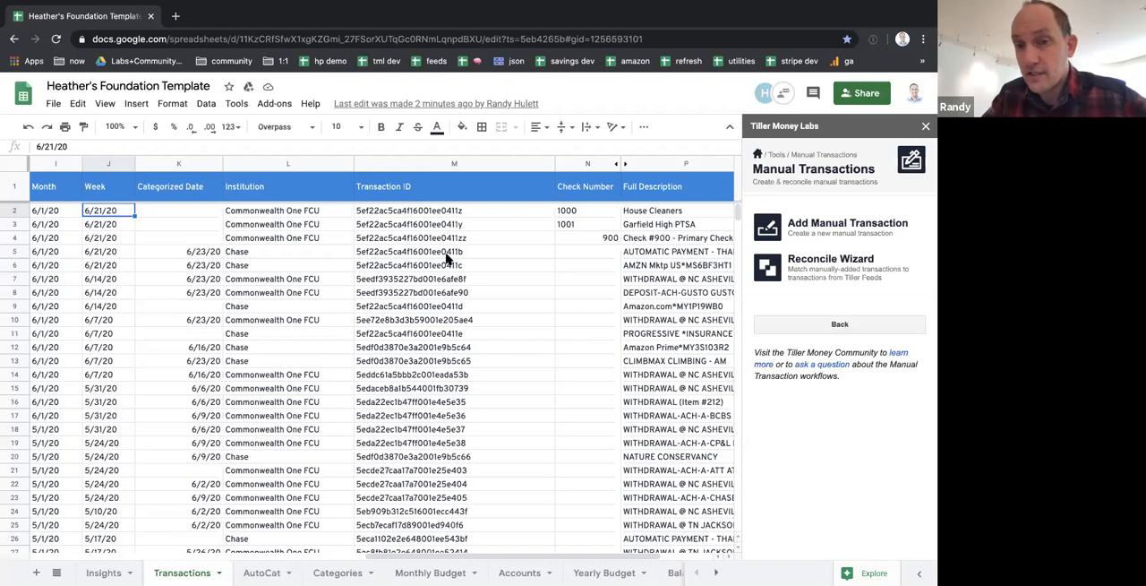
# Examine the House Cleaners row's Transaction ID and the remaining columns through Date Added
pyautogui.click(434, 211)
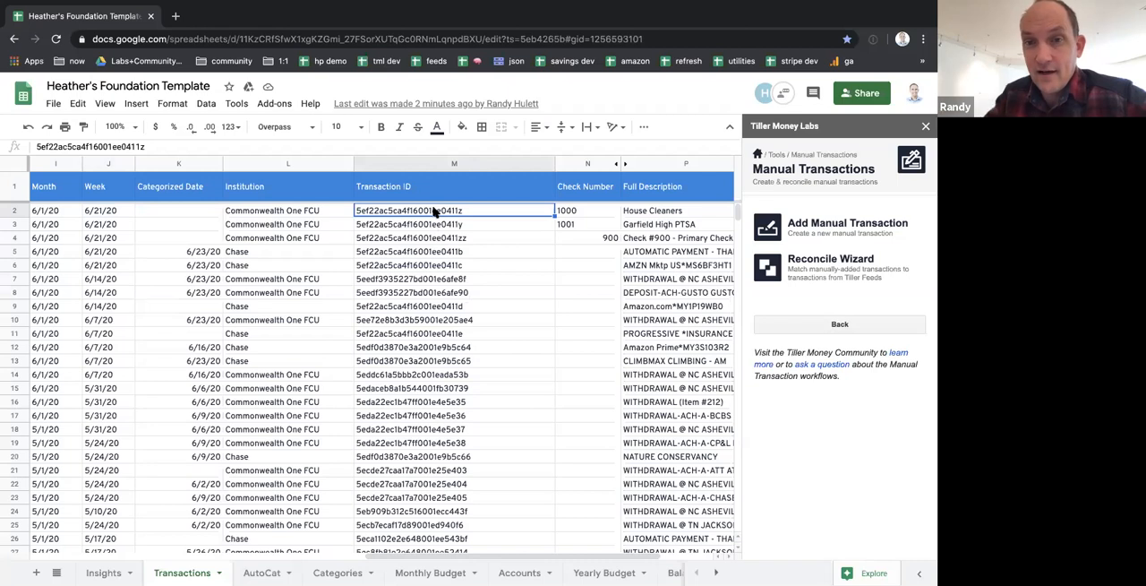
pyautogui.hscroll(5, 433, 211)
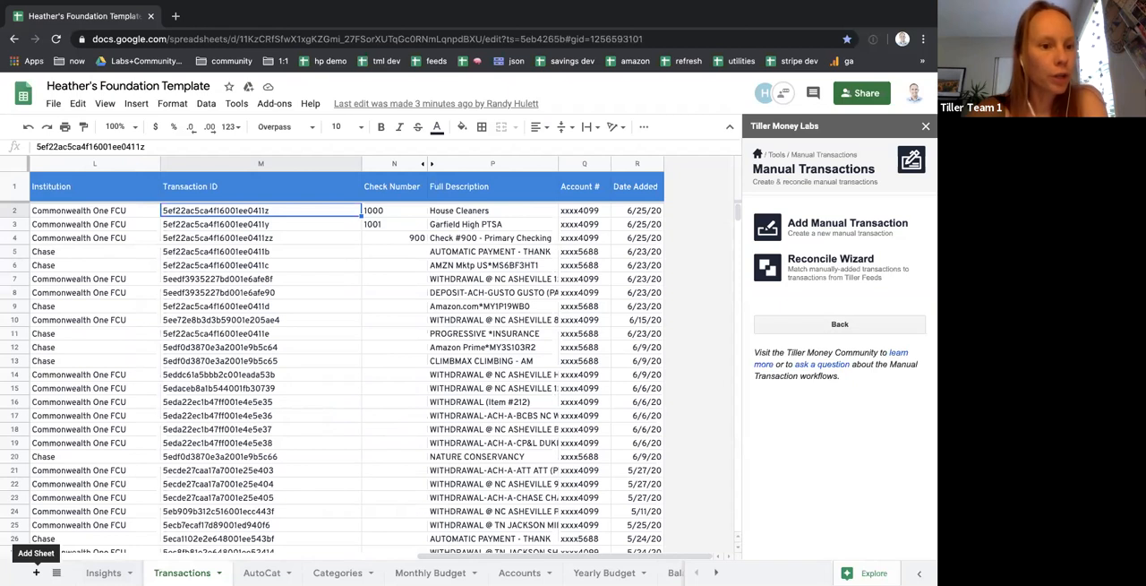
# Add a new sheet and name it Standard Transactions
pyautogui.click(36, 572)
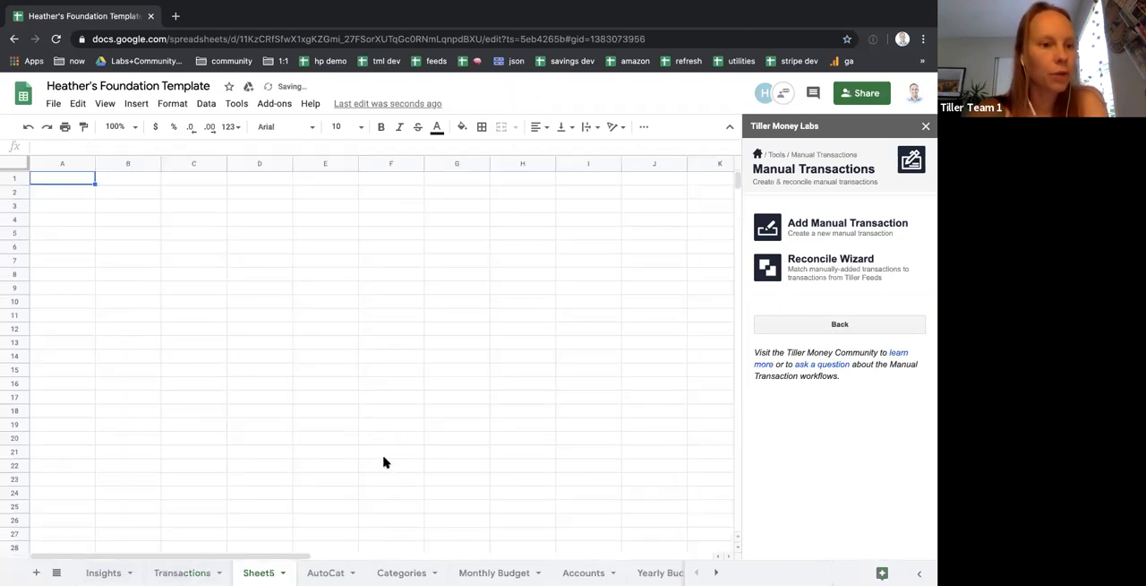
pyautogui.doubleClick(259, 573)
pyautogui.write('Standard')
pyautogui.press('Return')
pyautogui.write('Transactions')
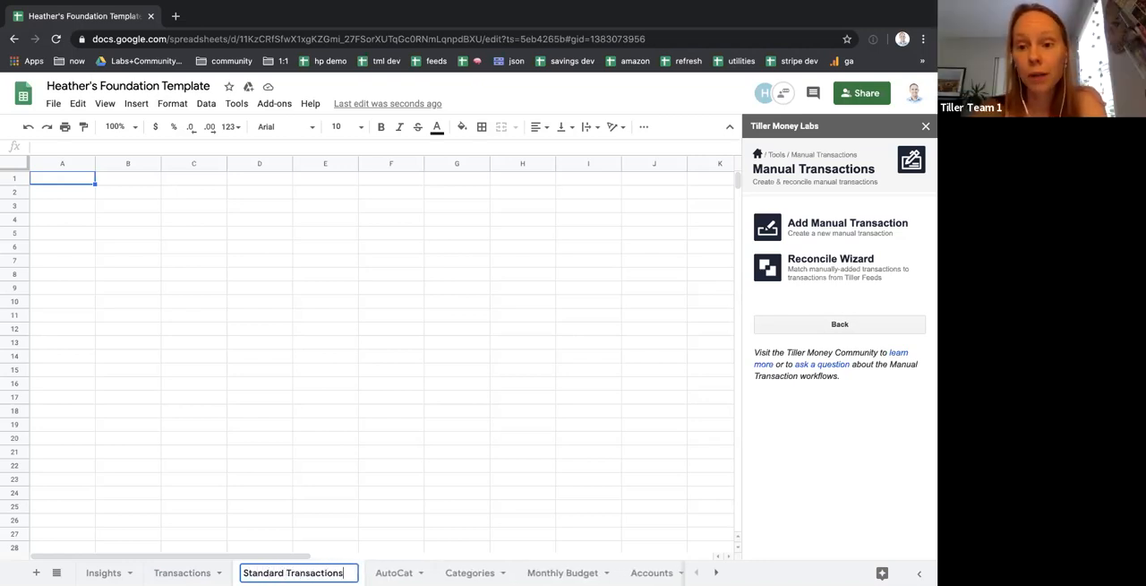
pyautogui.press('Return')
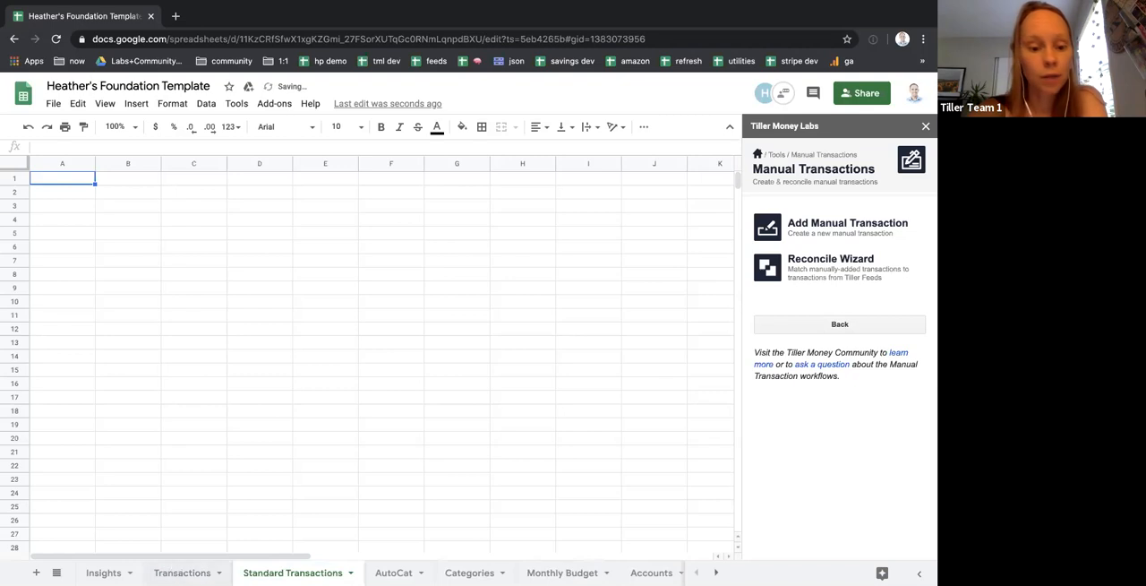
# Return to the Transactions sheet and start a new manual withdrawal with an amount of $100
pyautogui.click(182, 573)
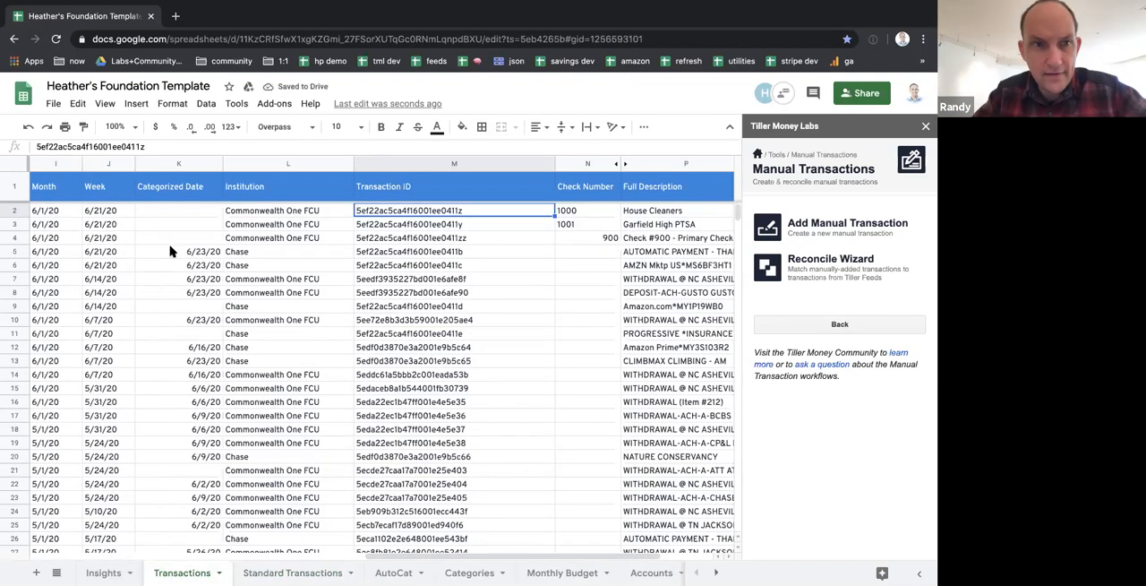
pyautogui.hscroll(-10, 134, 220)
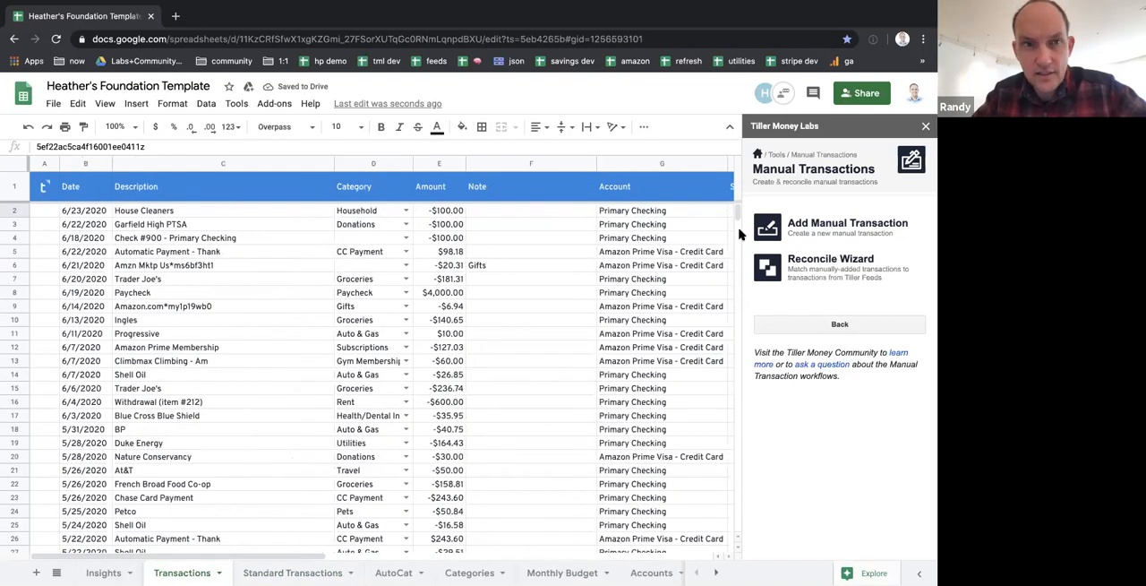
pyautogui.click(858, 228)
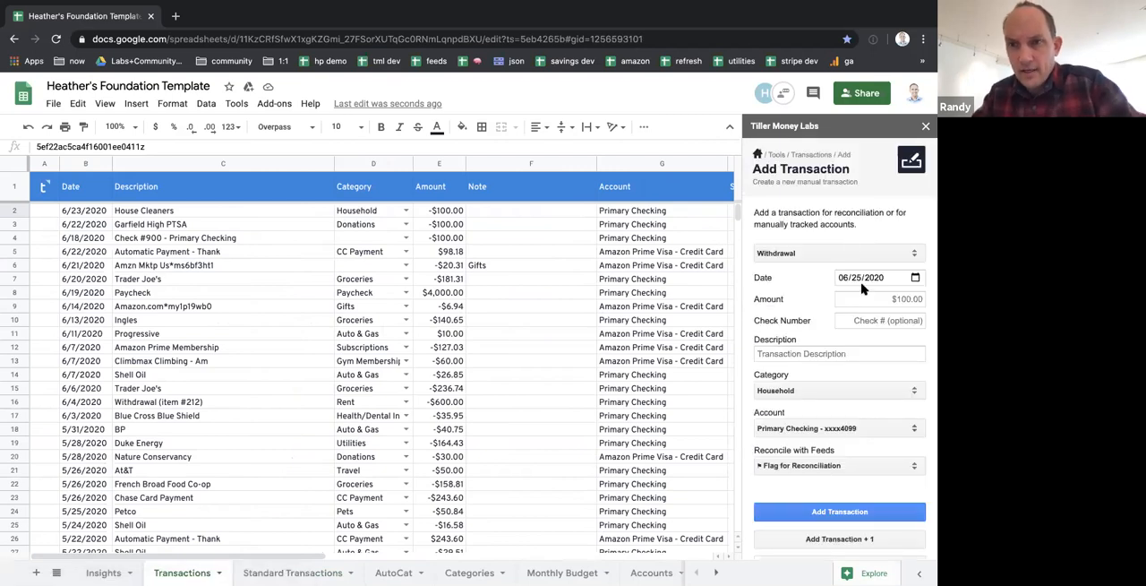
pyautogui.click(870, 299)
pyautogui.write('$100')
pyautogui.press('BackSpace')
pyautogui.press('BackSpace')
pyautogui.press('BackSpace')
pyautogui.write('1')
pyautogui.press('BackSpace')
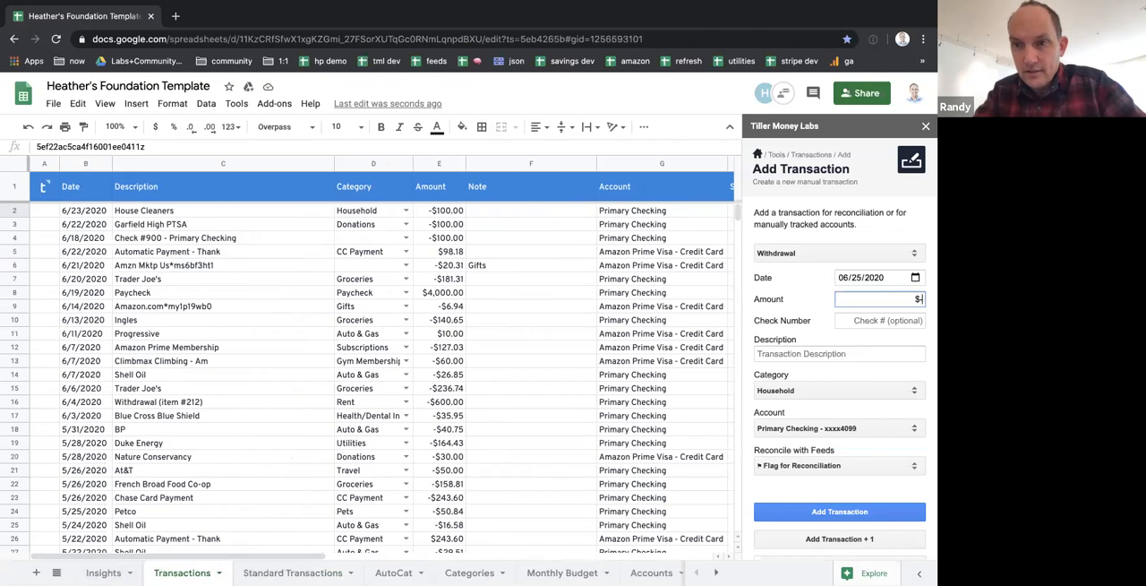
pyautogui.press('BackSpace')
pyautogui.write('100')
pyautogui.click(811, 300)
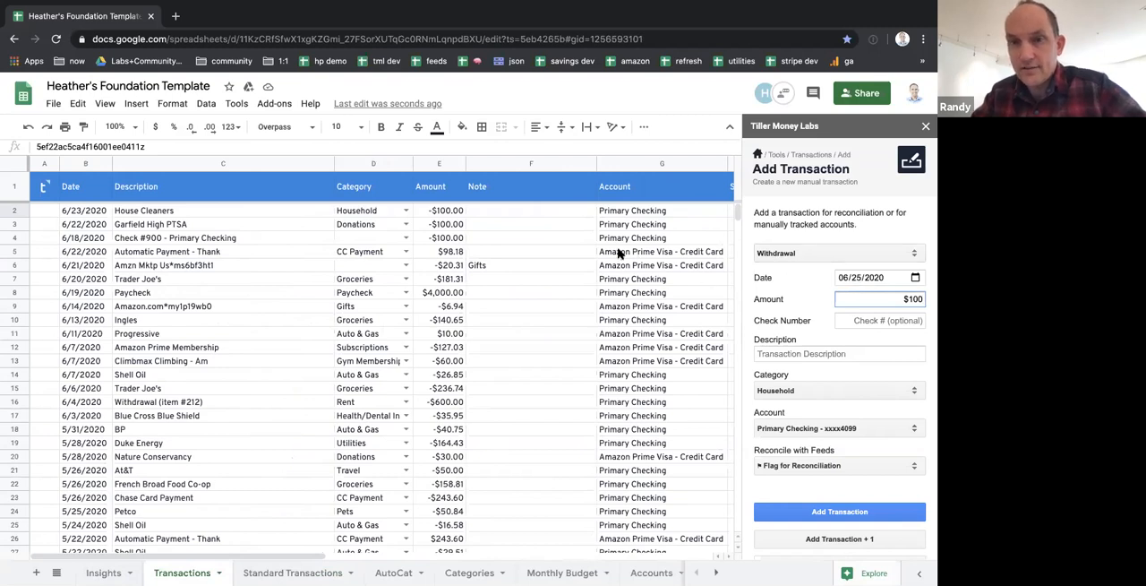
pyautogui.moveTo(906, 297); pyautogui.dragTo(929, 297)
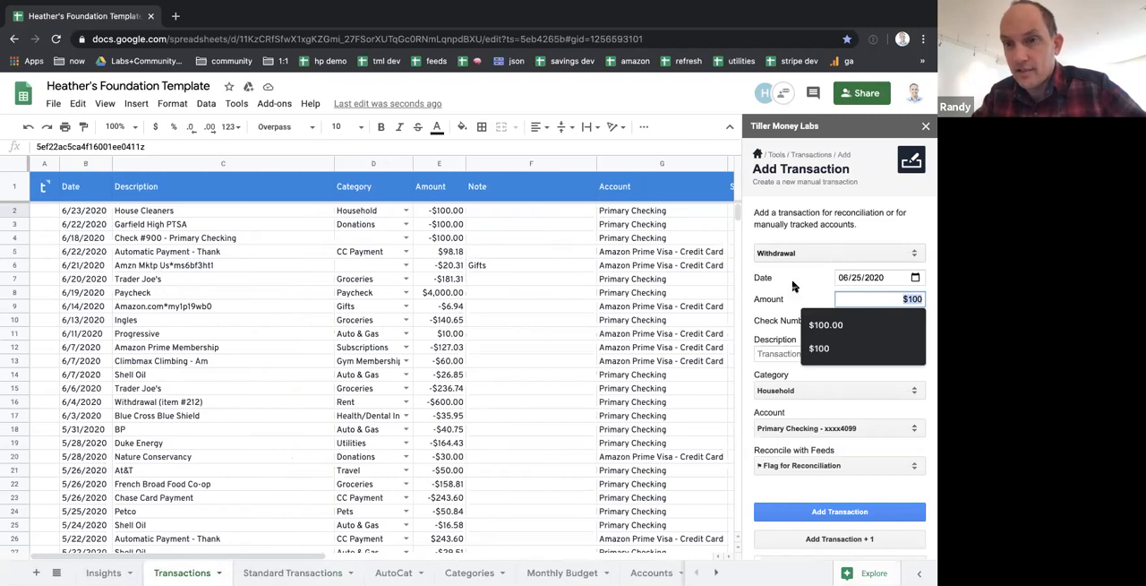
pyautogui.click(445, 211)
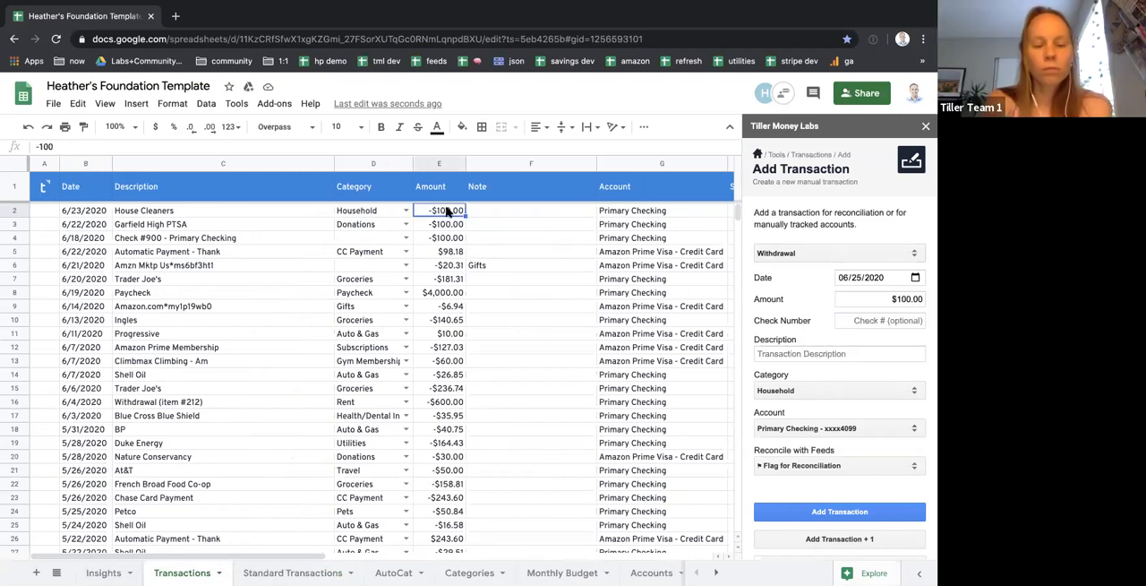
pyautogui.click(896, 300)
# Describe the withdrawal as "Housecleaner weekly payment" without a check number and add it to the Transactions sheet
pyautogui.click(891, 320)
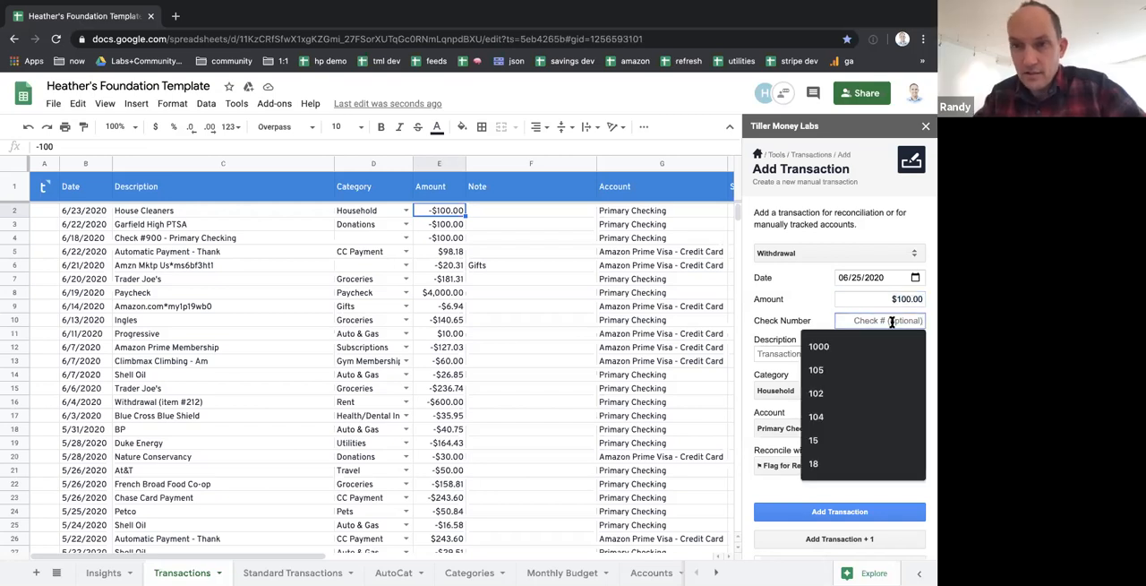
pyautogui.click(765, 352)
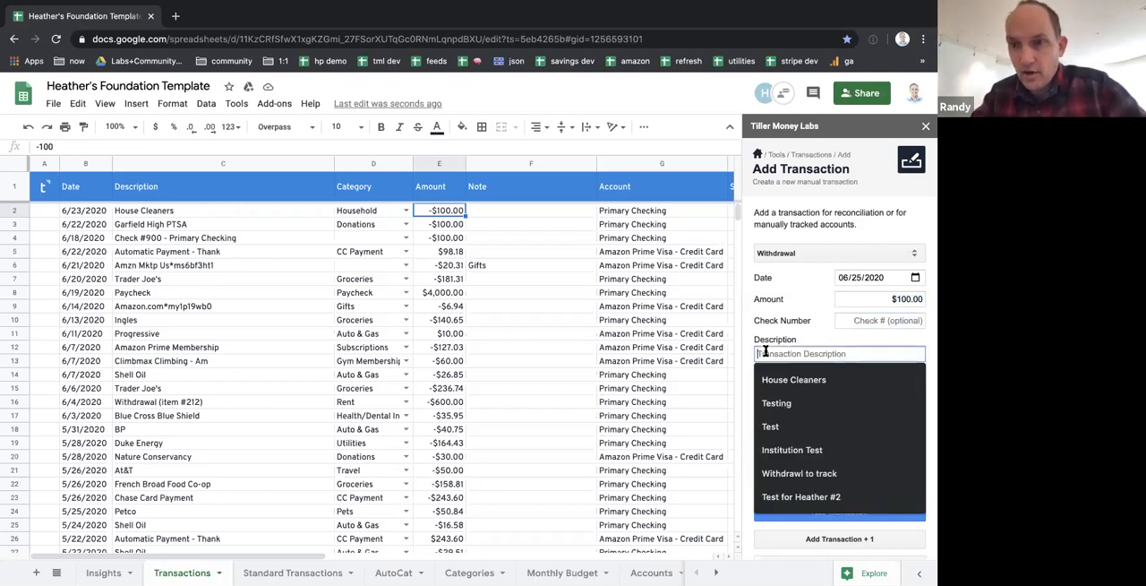
pyautogui.write('Housec')
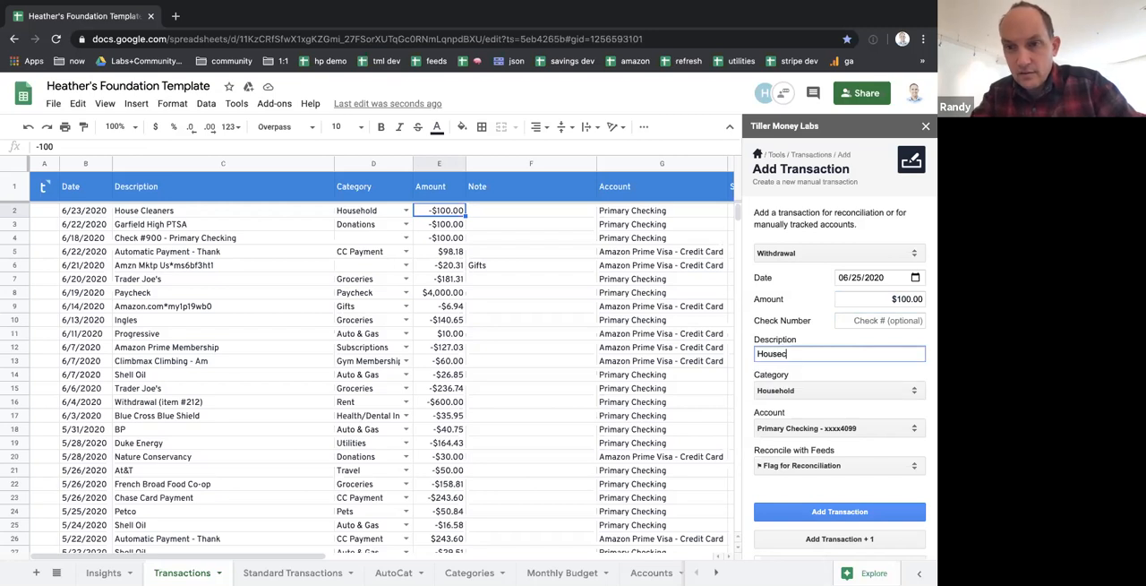
pyautogui.write('leaner weekly p')
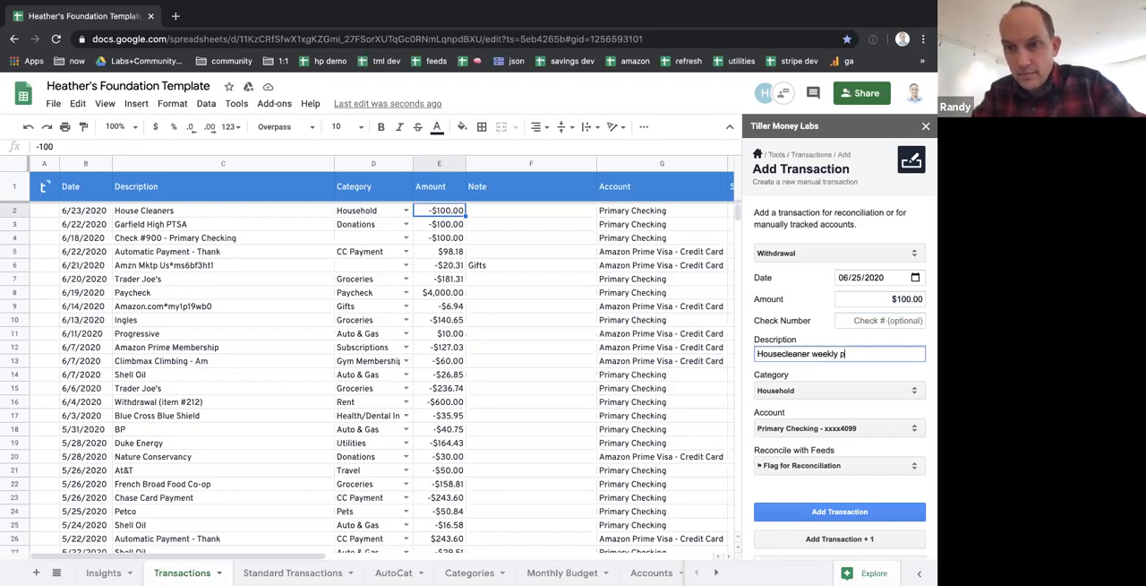
pyautogui.write('ayment')
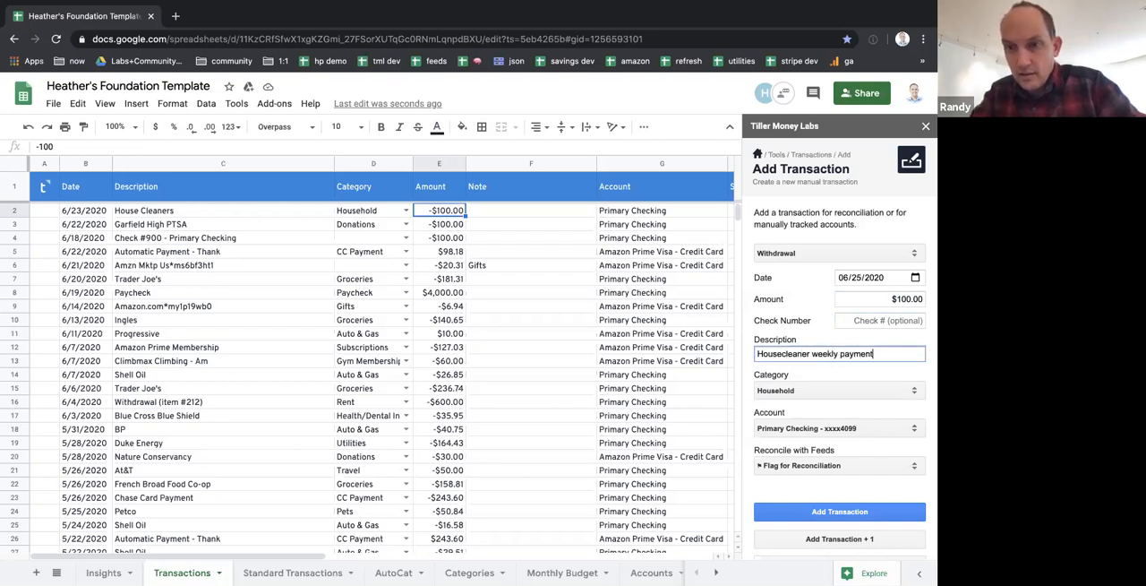
pyautogui.click(827, 518)
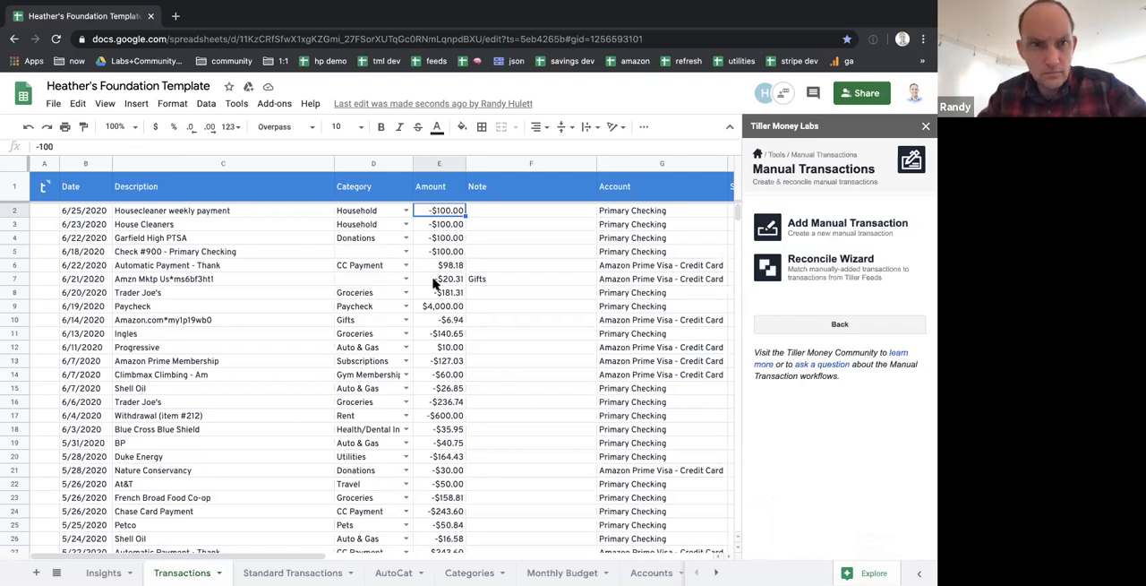
# Copy the header row and the Housecleaner weekly payment row from Transactions to row 1 of the Standard Transactions sheet
pyautogui.moveTo(14, 190); pyautogui.dragTo(13, 207)
pyautogui.hotkey('ctrl', 'c')
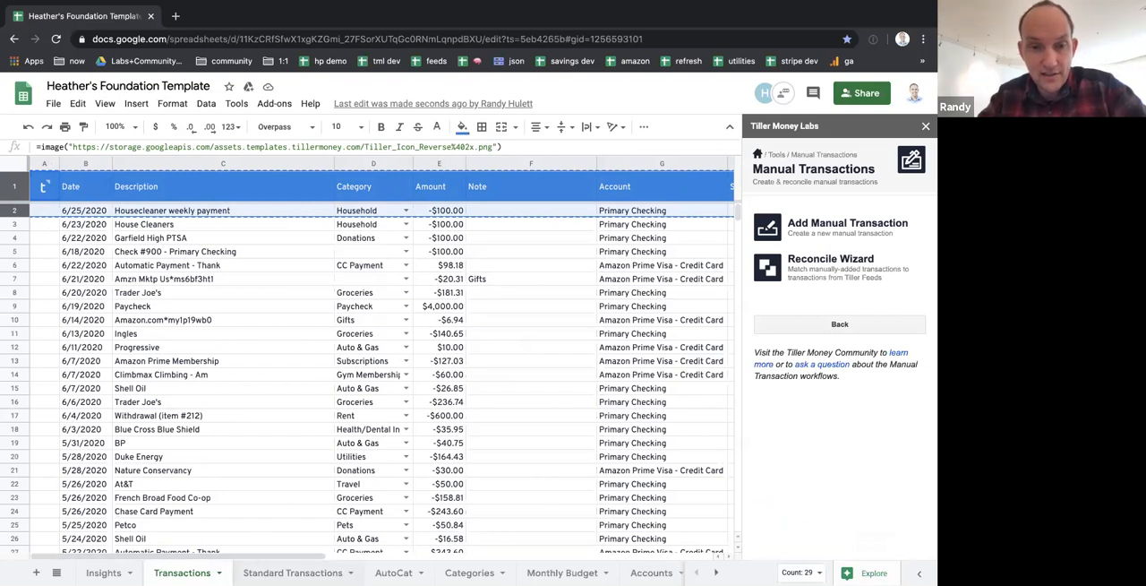
pyautogui.click(272, 573)
pyautogui.click(18, 178)
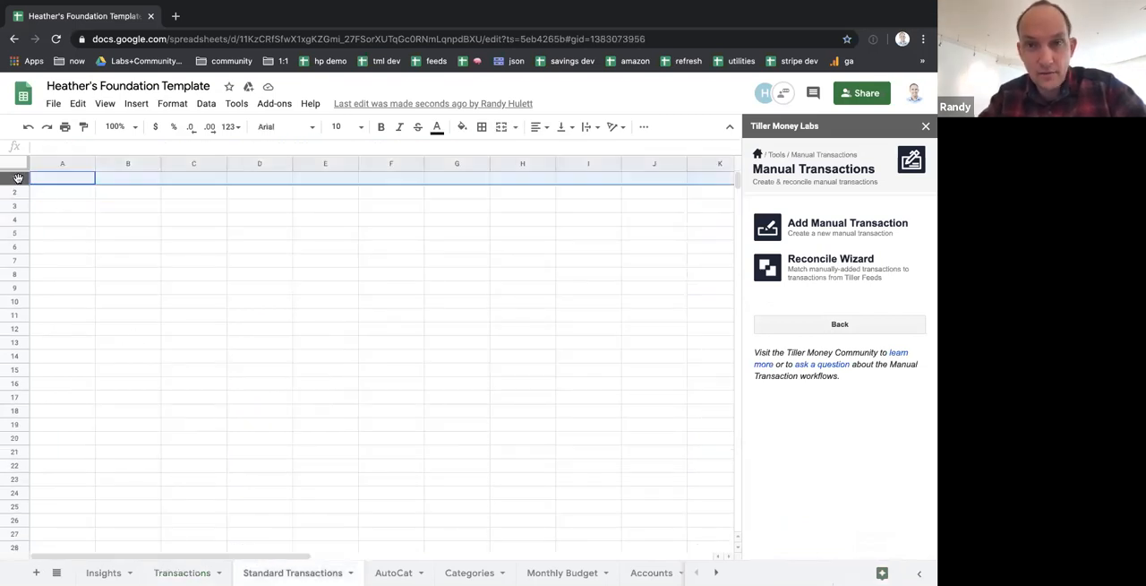
pyautogui.press('super+v')
# Review the copied row's Date, Description, Category and Amount cells on the Standard Transactions sheet
pyautogui.click(154, 237)
pyautogui.press('Up')
pyautogui.press('Up')
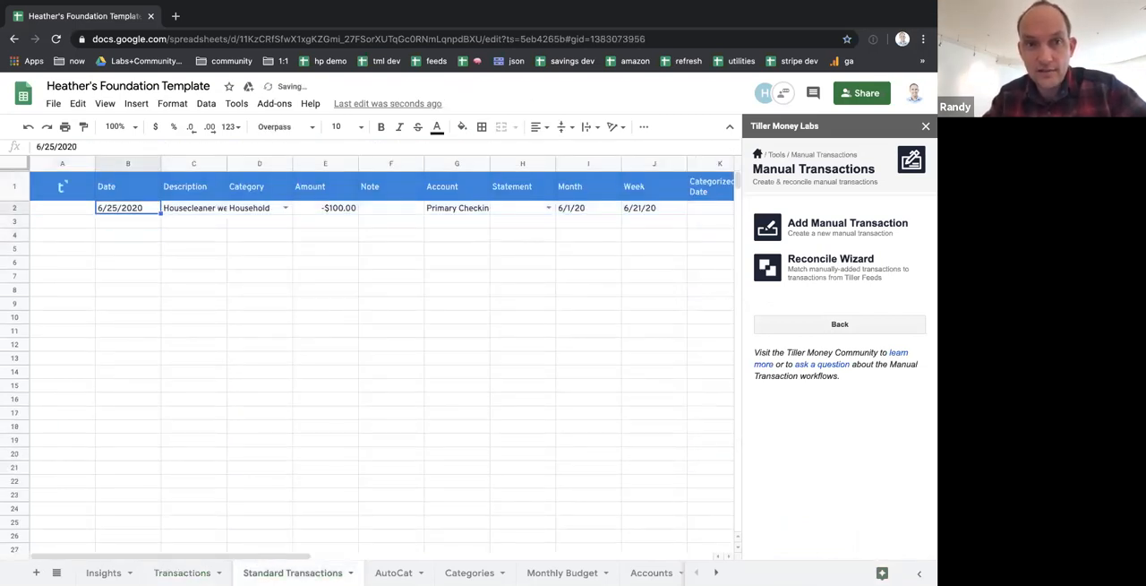
pyautogui.press('Right')
# Replace the Month value in cell I2 with the formula =eomonth(B2,-1)+1
pyautogui.press('Right')
pyautogui.press('Right')
pyautogui.press('Left')
pyautogui.press('Left')
pyautogui.press('Left')
pyautogui.press('Right')
pyautogui.press('Right')
pyautogui.press('Right')
pyautogui.press('Right')
pyautogui.press('Right')
pyautogui.press('Right')
pyautogui.press('Right')
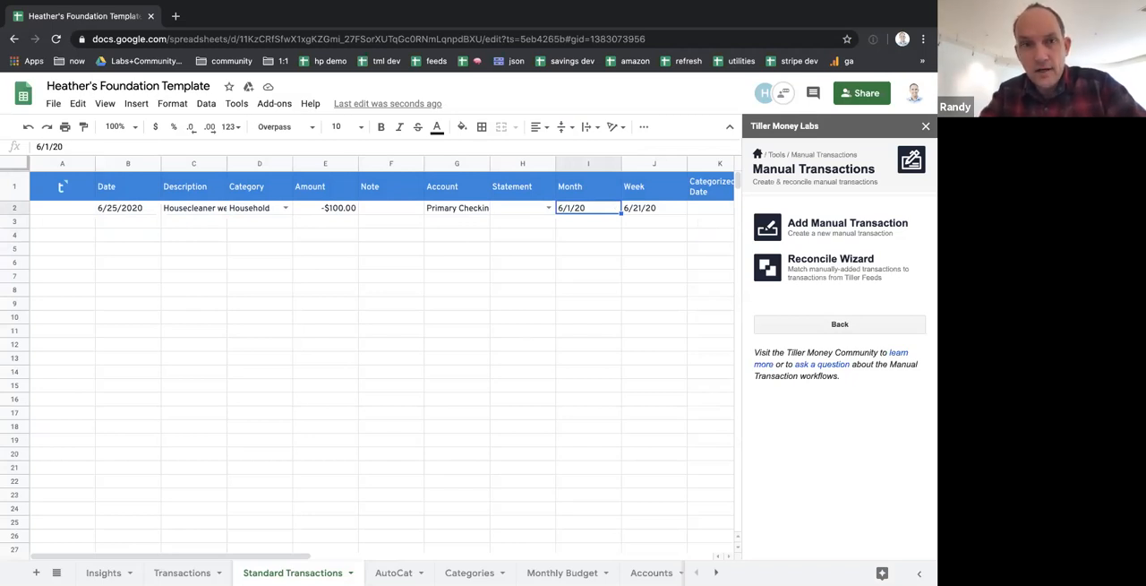
pyautogui.write('=')
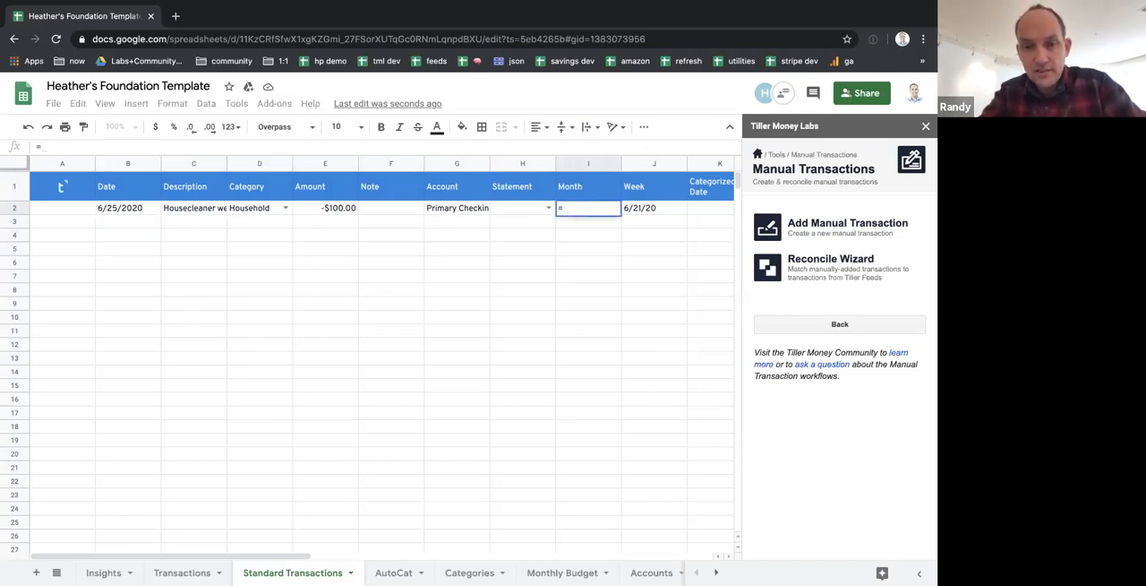
pyautogui.write('eomonth(')
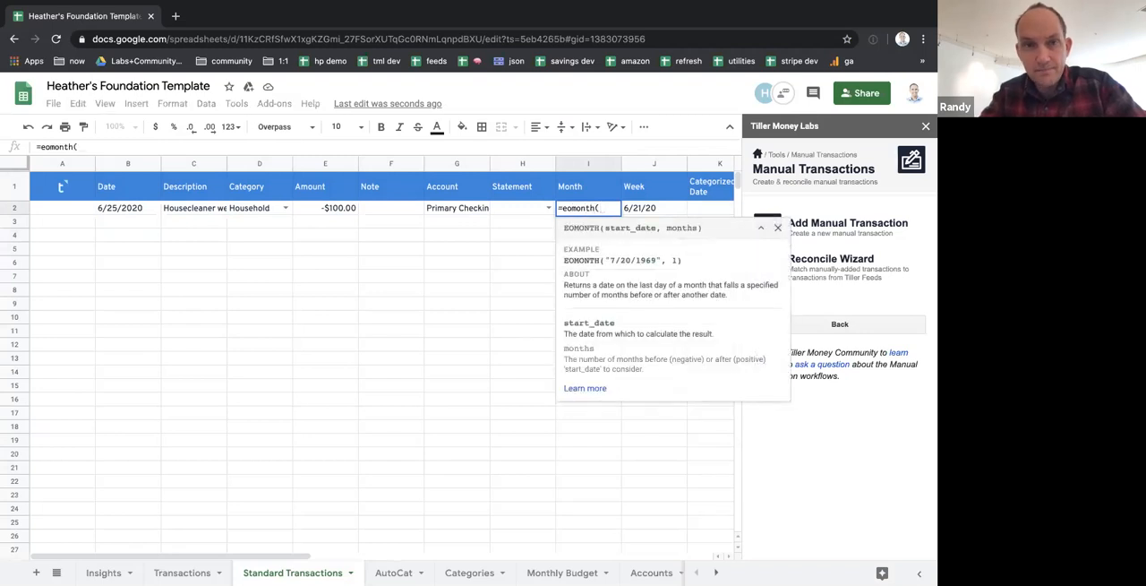
pyautogui.press('Left')
pyautogui.press('Left')
pyautogui.press('Left')
pyautogui.press('Left')
pyautogui.press('Left')
pyautogui.press('Left')
pyautogui.press('Left')
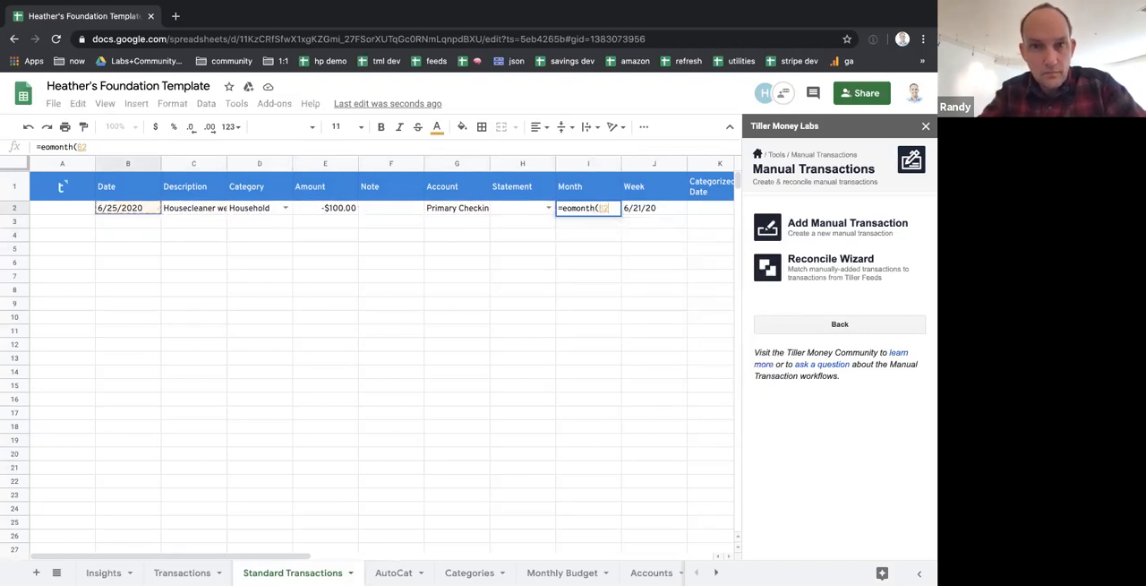
pyautogui.write(',-1)+')
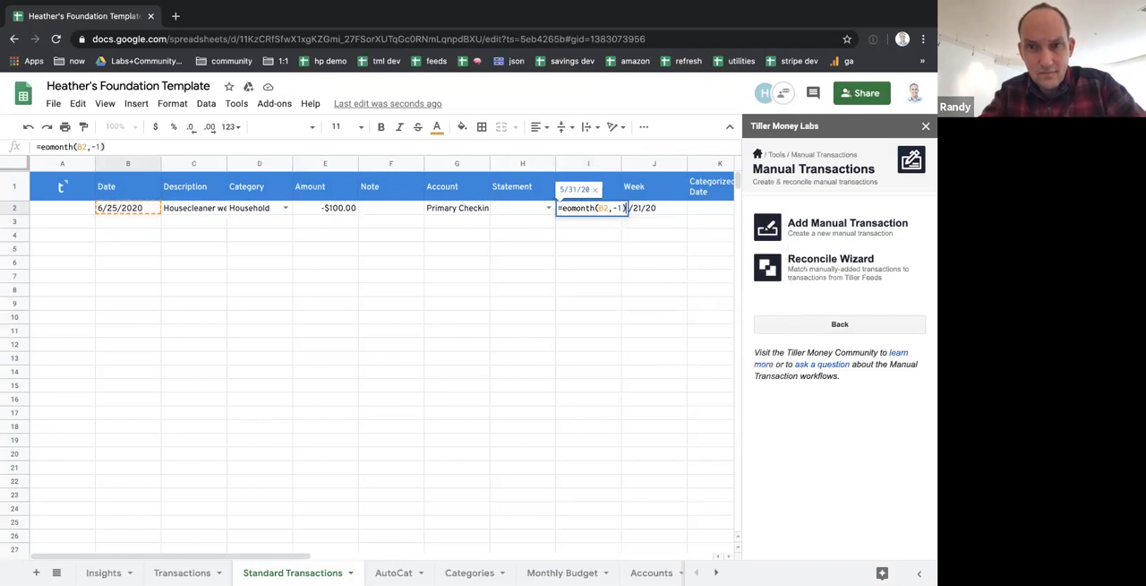
pyautogui.write('1')
pyautogui.press('Return')
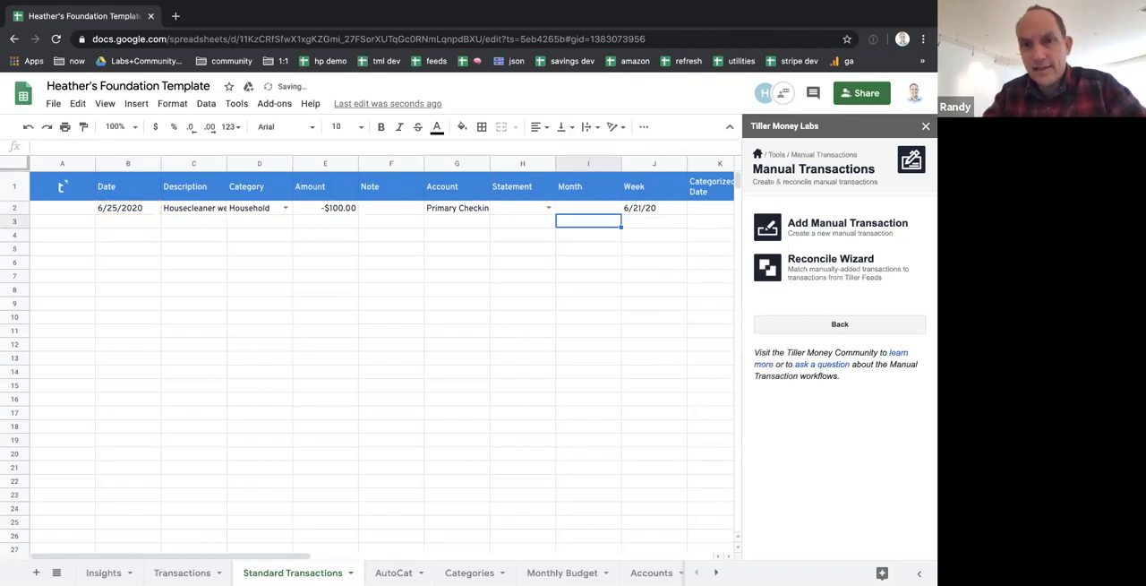
# Inspect the formula in the Month cell I2
pyautogui.press('Up')
pyautogui.press('Left')
pyautogui.press('Left')
pyautogui.press('Right')
pyautogui.press('Right')
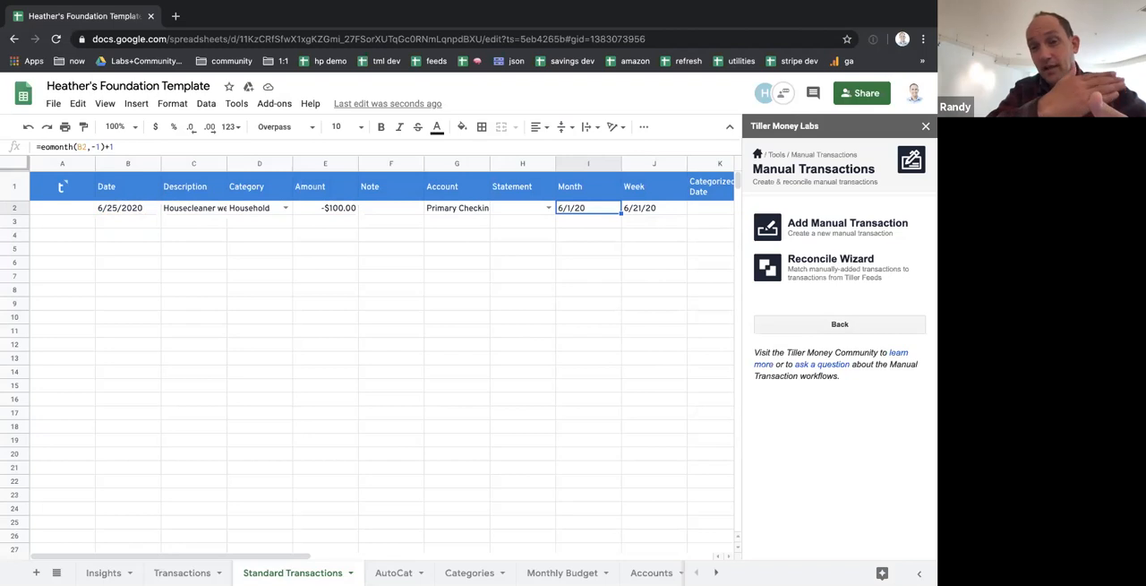
# Set the Housecleaner weekly payment's date in cell B2 to 7/15/2020
pyautogui.click(115, 213)
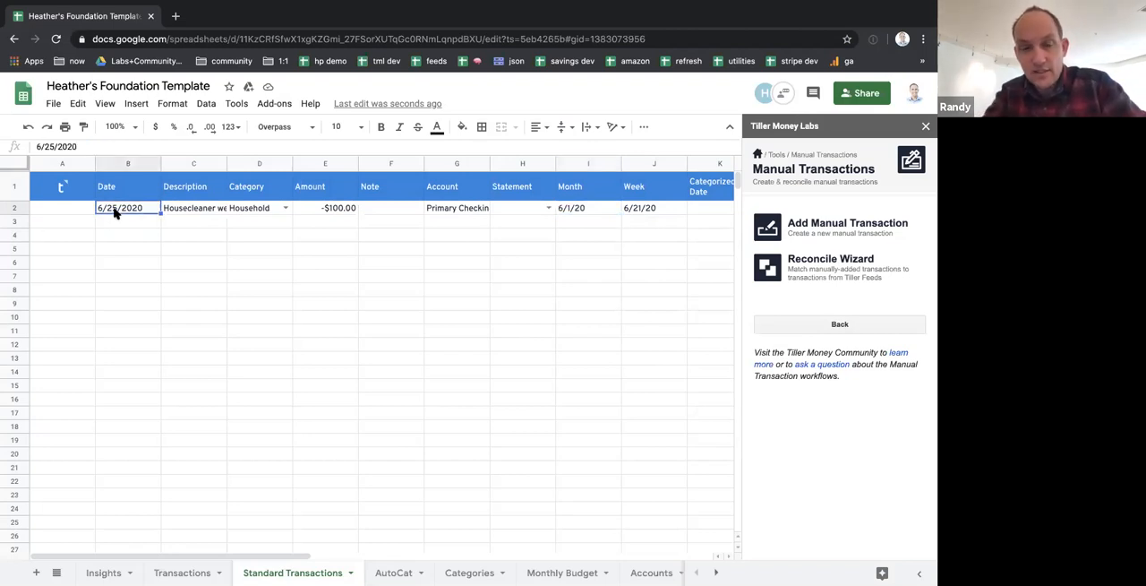
pyautogui.write('7/1')
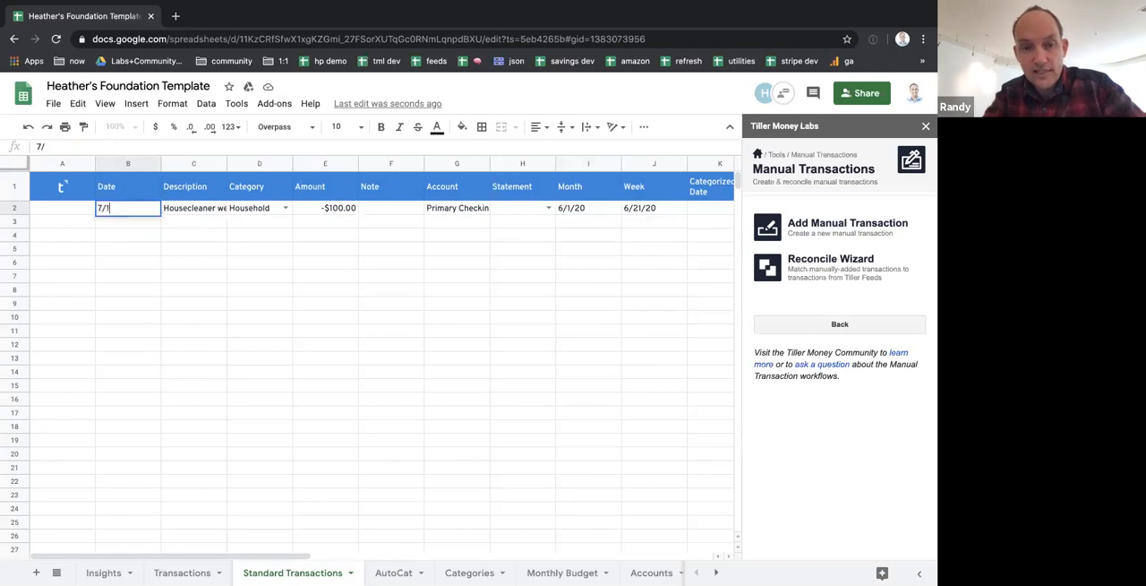
pyautogui.write('5')
pyautogui.press('Tab')
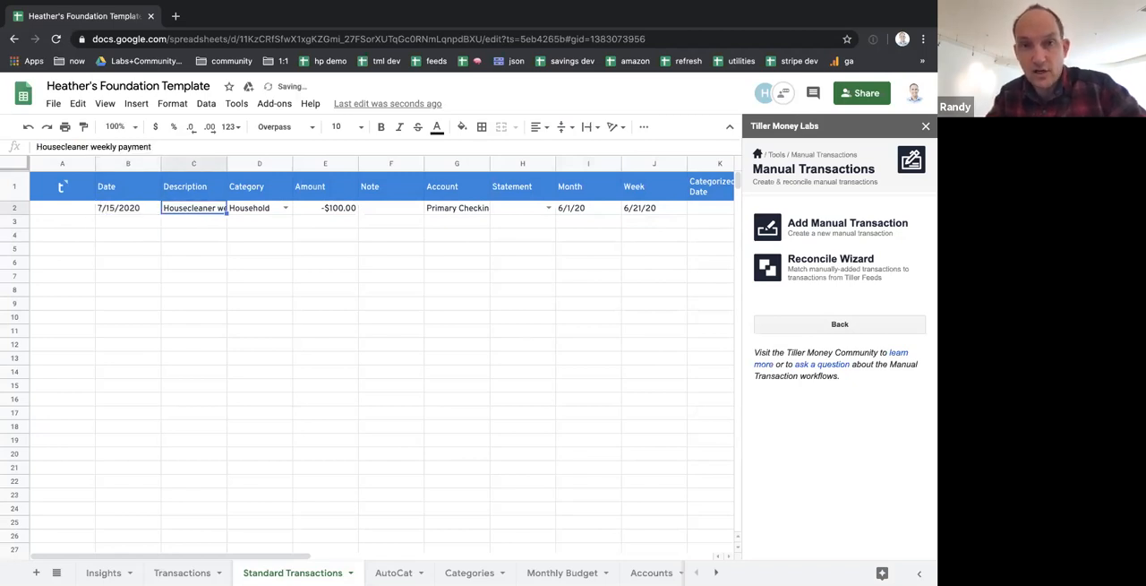
# Check the Month and Week cells against the changed date, continuing across to the row's Transaction ID
pyautogui.press('Tab')
pyautogui.press('Tab')
pyautogui.press('Tab')
pyautogui.press('Tab')
pyautogui.press('Tab')
pyautogui.press('Tab')
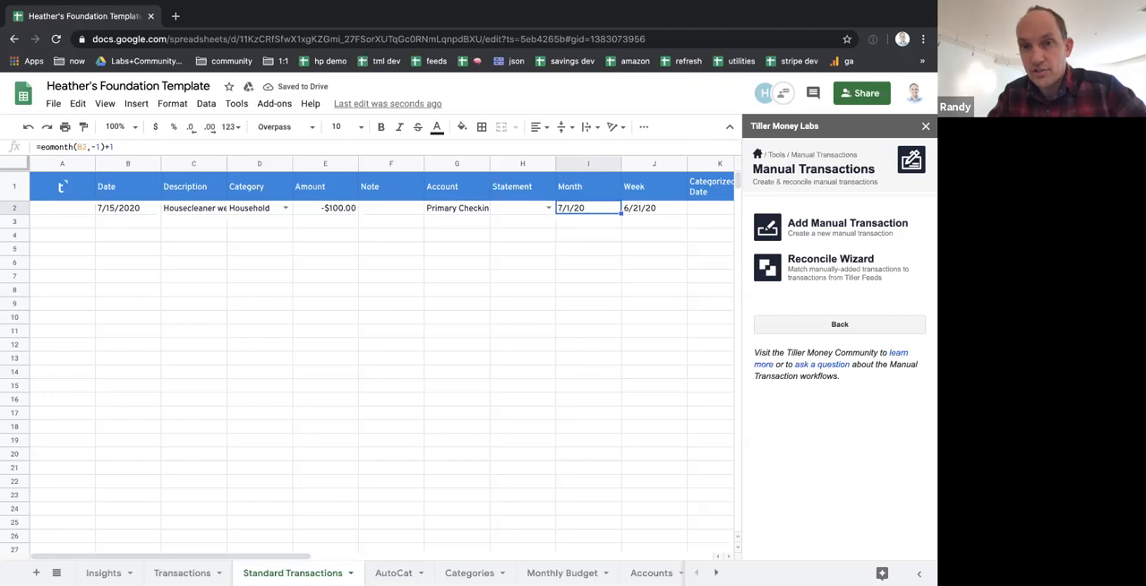
pyautogui.press('Tab')
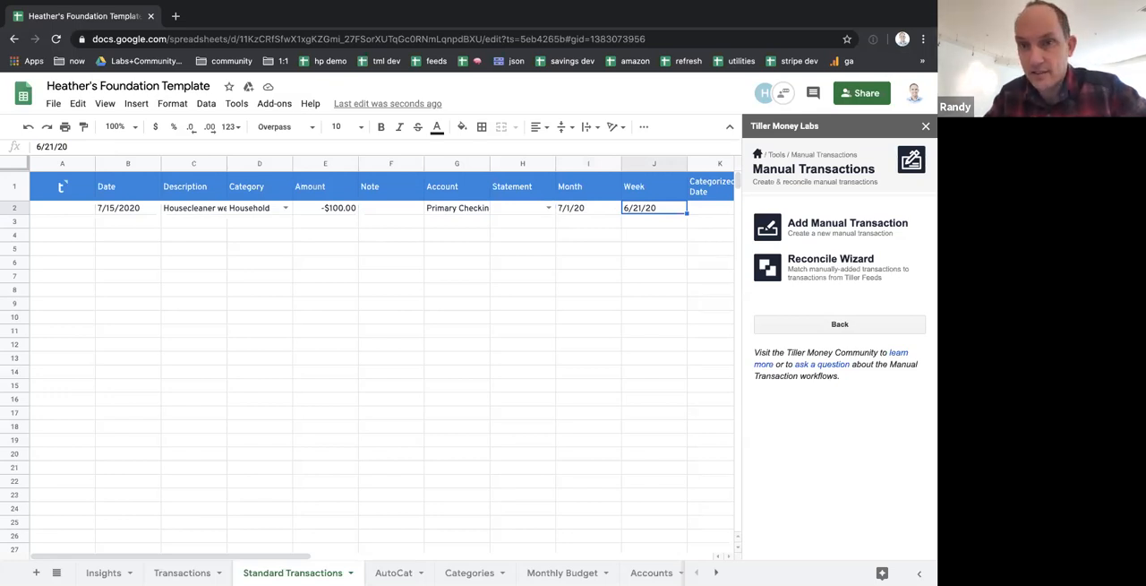
pyautogui.press('Right')
pyautogui.press('Right')
pyautogui.press('Right')
pyautogui.press('Right')
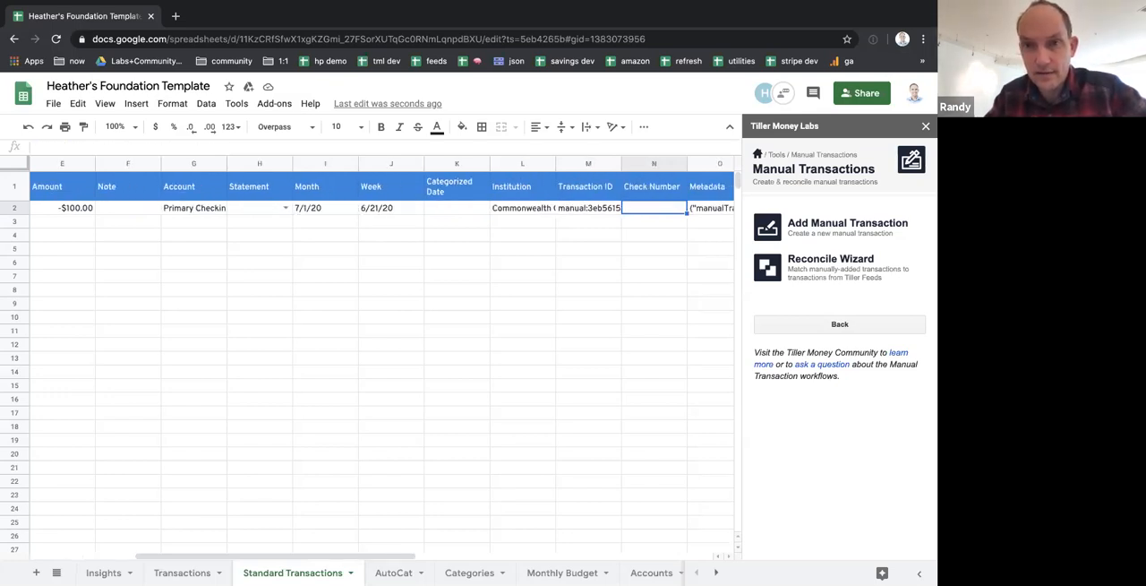
pyautogui.press('Left')
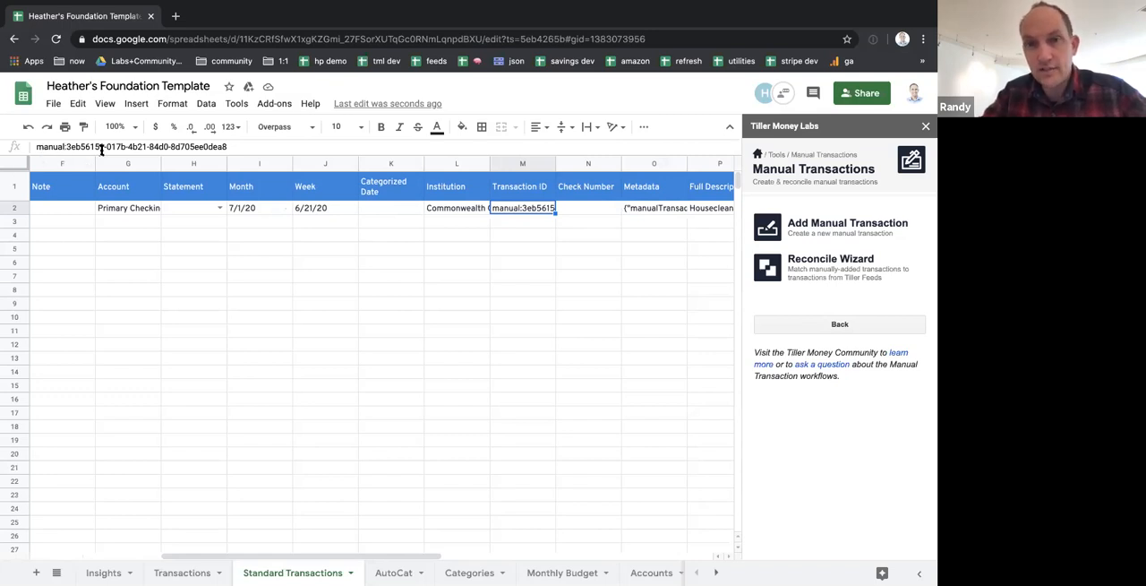
# Turn the Transaction ID in M2 into a formula starting with ="manual:"& in place of the hard-coded ID
pyautogui.click(38, 147)
pyautogui.write('=')
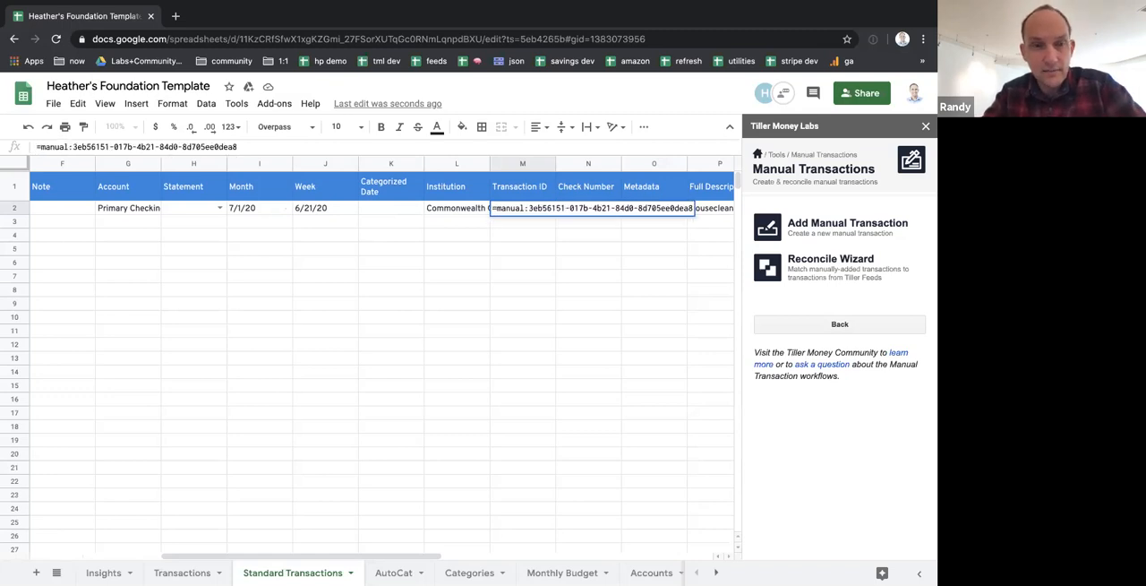
pyautogui.write('"')
pyautogui.press('Right')
pyautogui.press('Right')
pyautogui.press('Right')
pyautogui.press('Right')
pyautogui.press('Right')
pyautogui.press('Right')
pyautogui.press('Right')
pyautogui.write('"')
pyautogui.hotkey('shift', 'End')
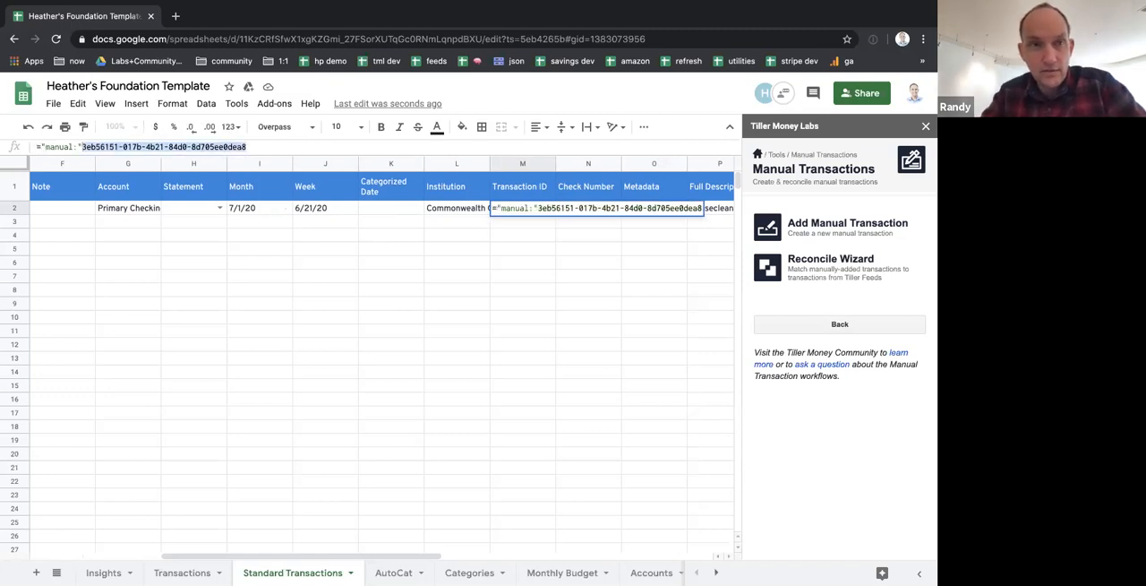
pyautogui.write('&')
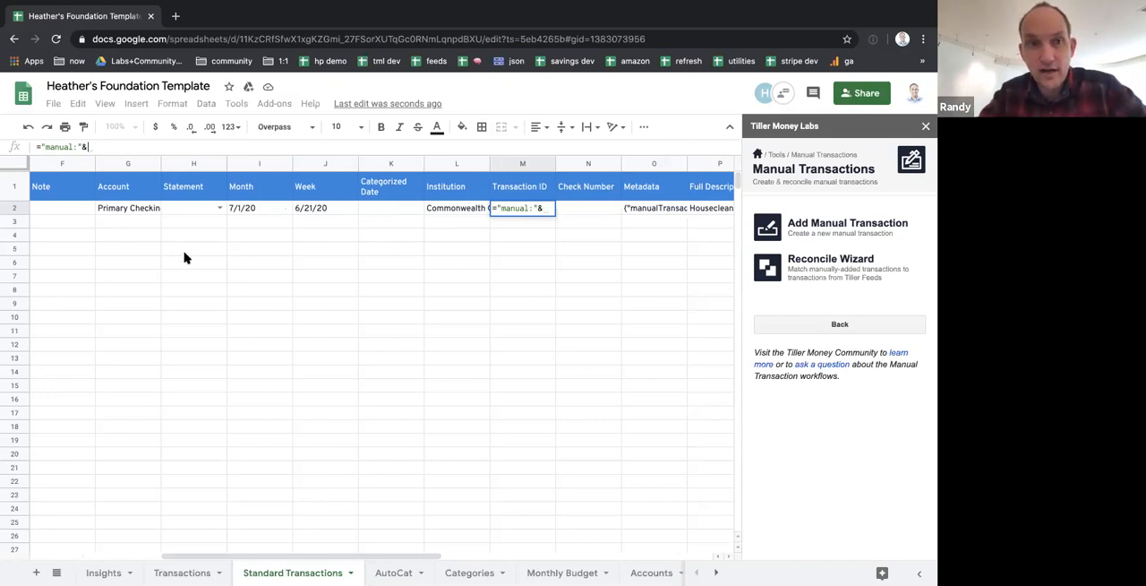
# Complete the Transaction ID formula with the row's date, description and amount so it reads ="manual:"&B2&C2&E2
pyautogui.hscroll(-3, 184, 258)
pyautogui.hscroll(-2, 185, 258)
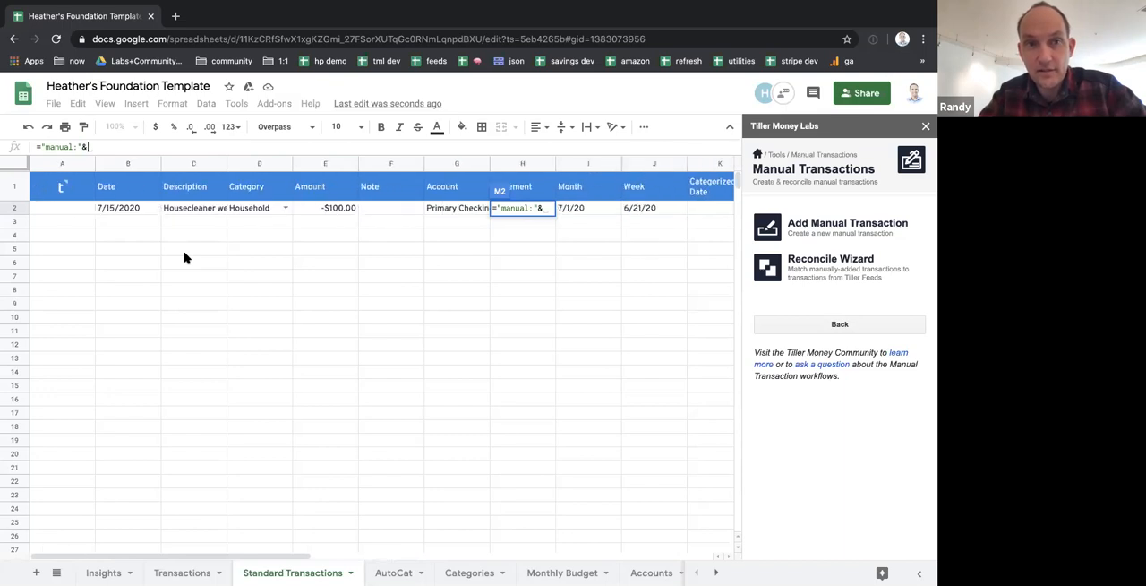
pyautogui.click(136, 208)
pyautogui.write('&')
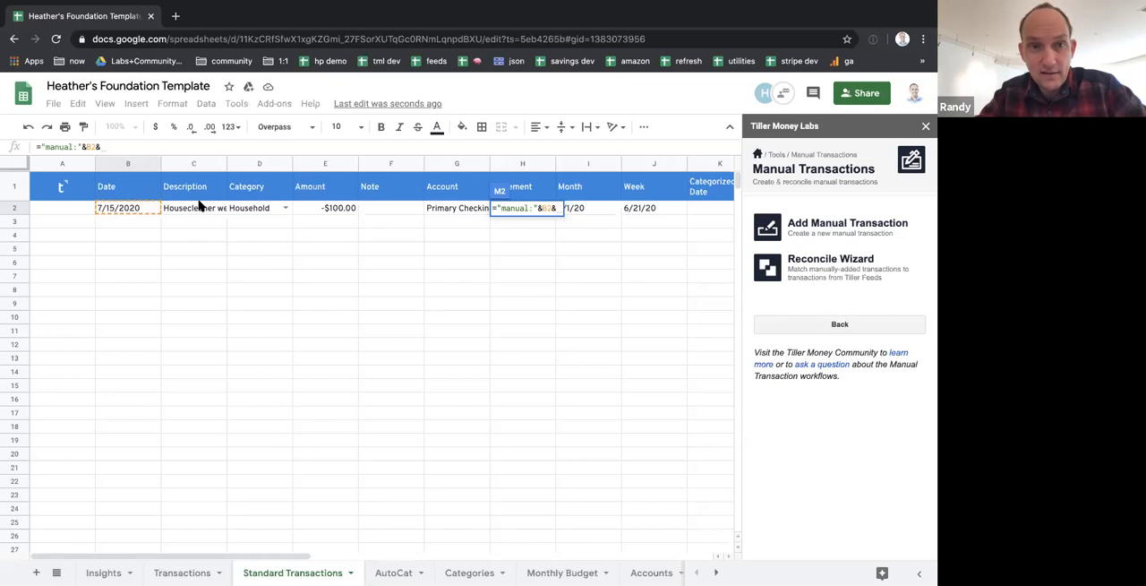
pyautogui.click(199, 206)
pyautogui.write('&')
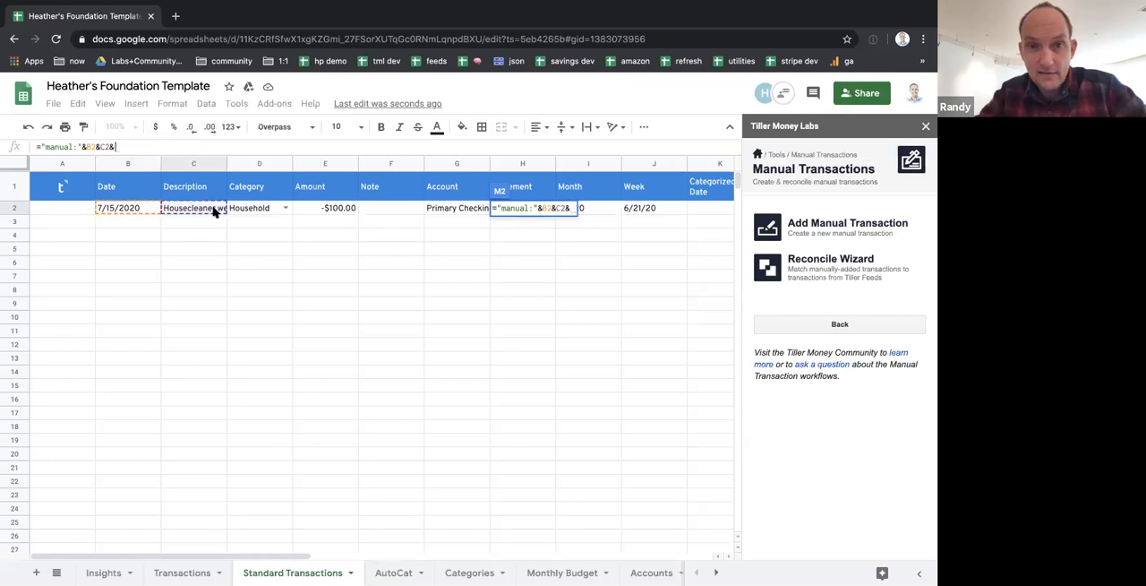
pyautogui.click(310, 207)
pyautogui.press('Return')
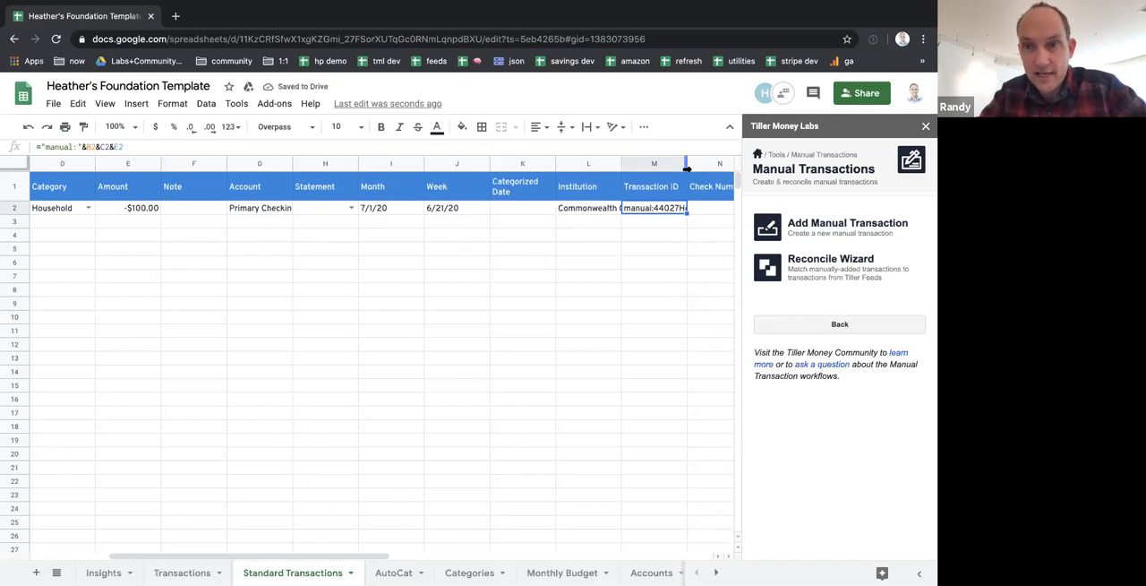
# Fit the Transaction ID column to its content to read the full ID, and narrow the column again
pyautogui.hscroll(3, 417, 266)
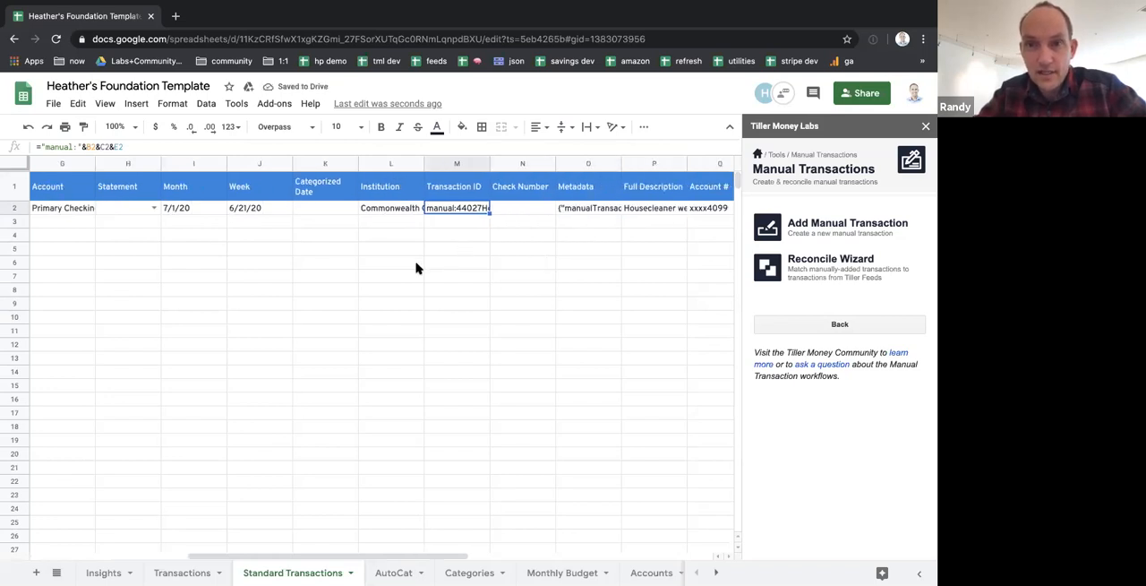
pyautogui.click(488, 164)
pyautogui.doubleClick(490, 165)
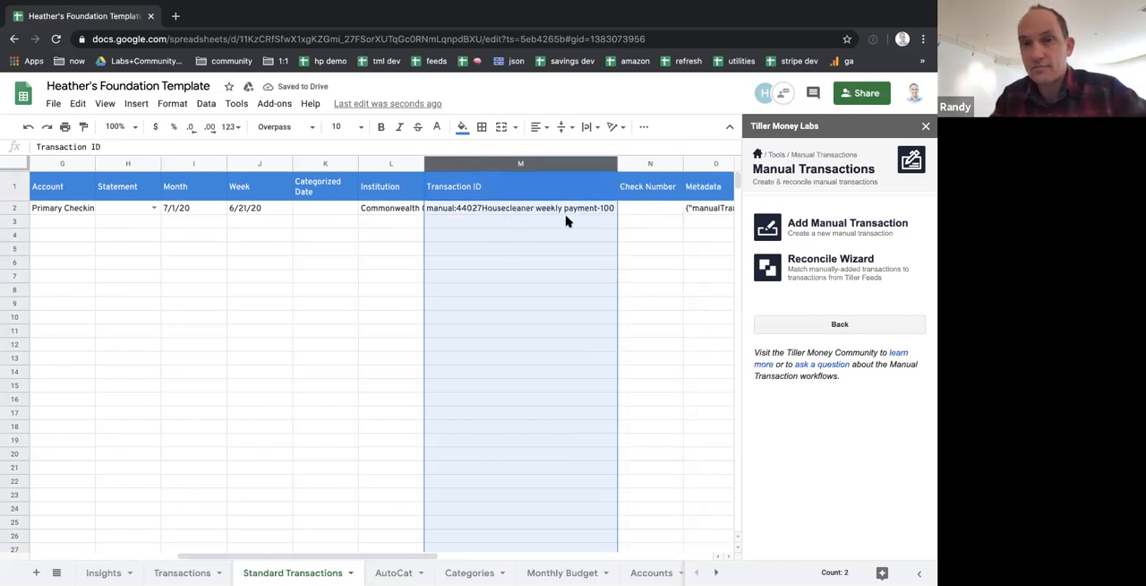
pyautogui.moveTo(617, 164); pyautogui.dragTo(502, 169)
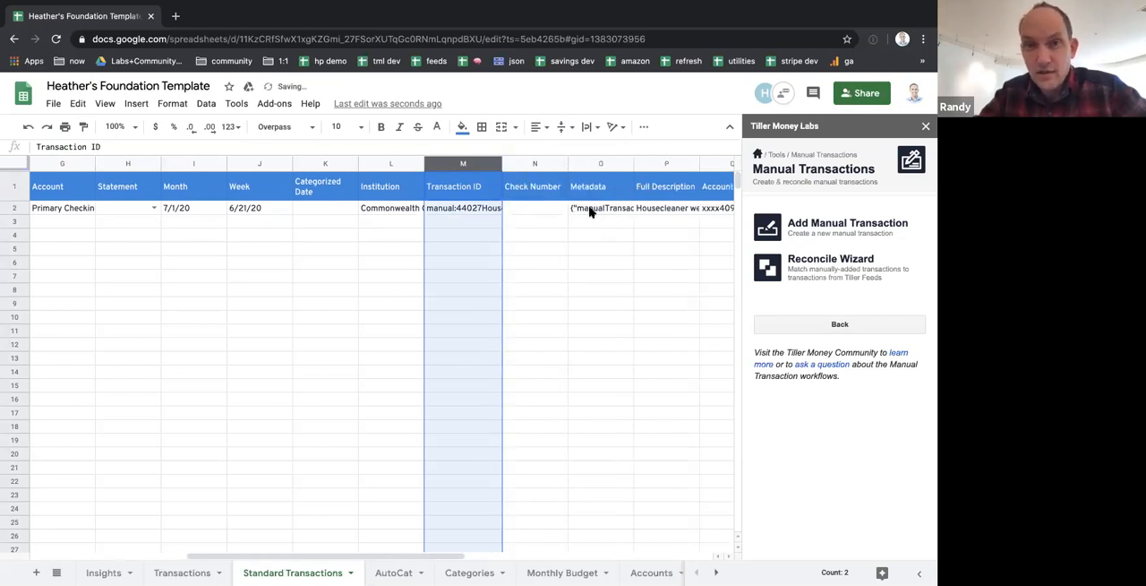
# Examine the reconcile and ignoredIds entries in the Metadata cell O2 without changing them
pyautogui.hscroll(1, 555, 211)
pyautogui.click(529, 210)
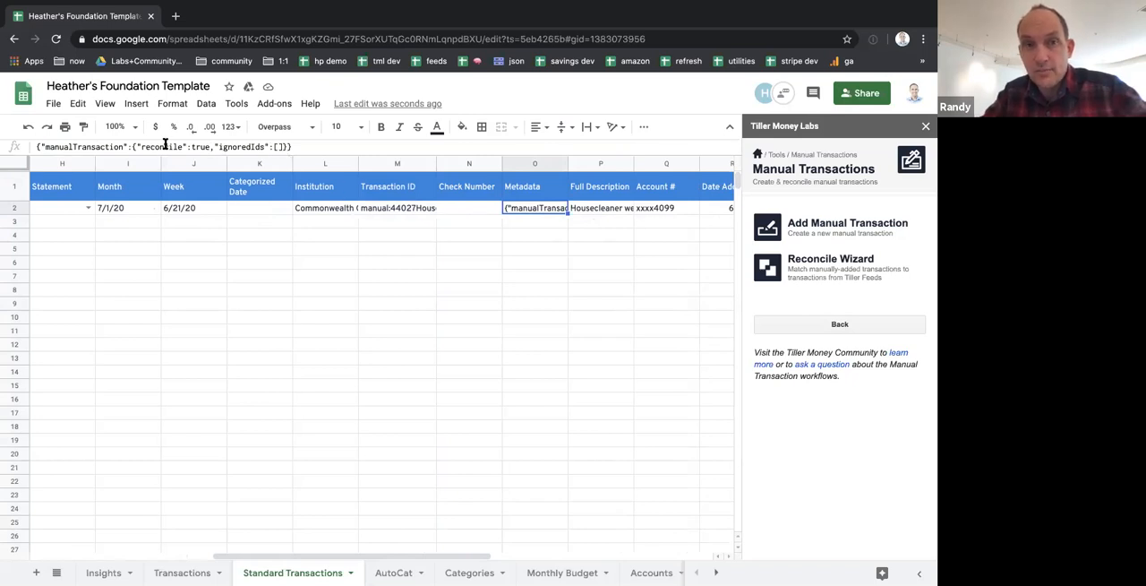
pyautogui.moveTo(164, 146); pyautogui.dragTo(207, 146)
pyautogui.click(274, 146)
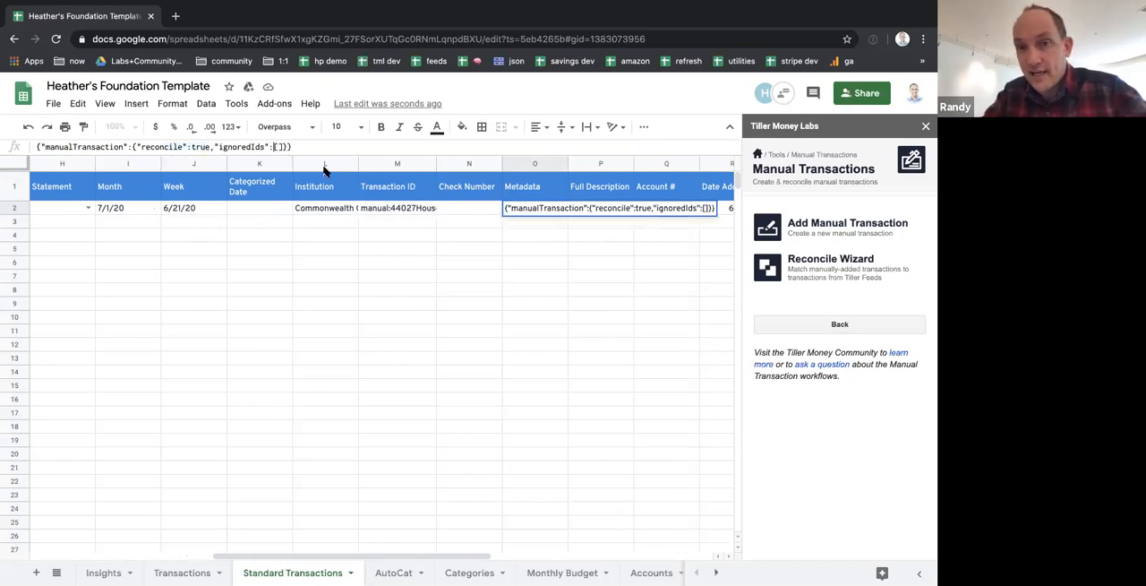
pyautogui.hscroll(3, 428, 259)
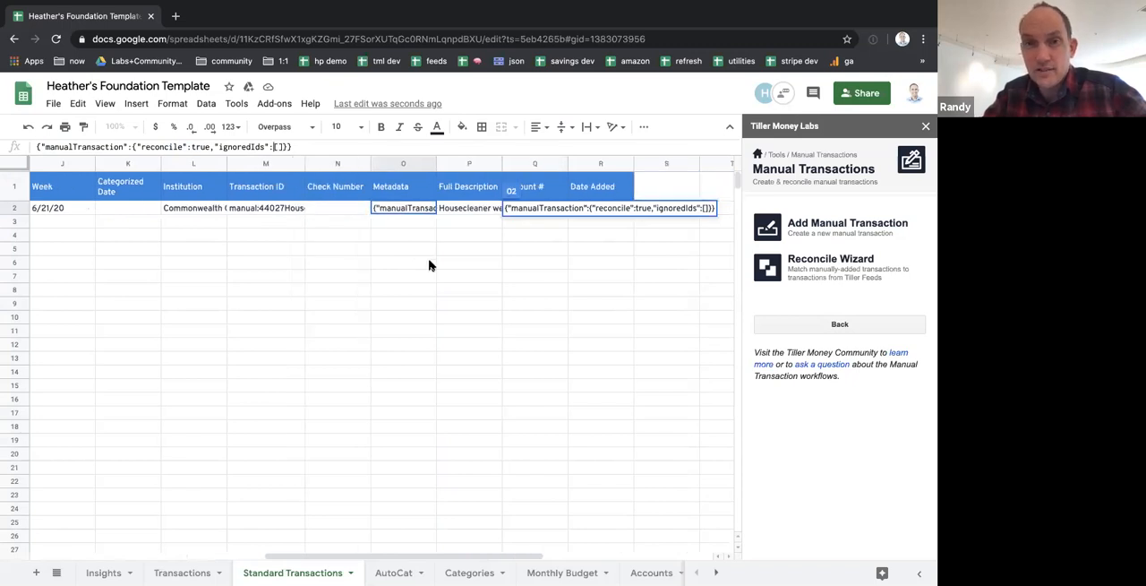
pyautogui.click(428, 259)
# Replace the Date Added value in R2 with a formula referencing the transaction date in B2
pyautogui.click(611, 209)
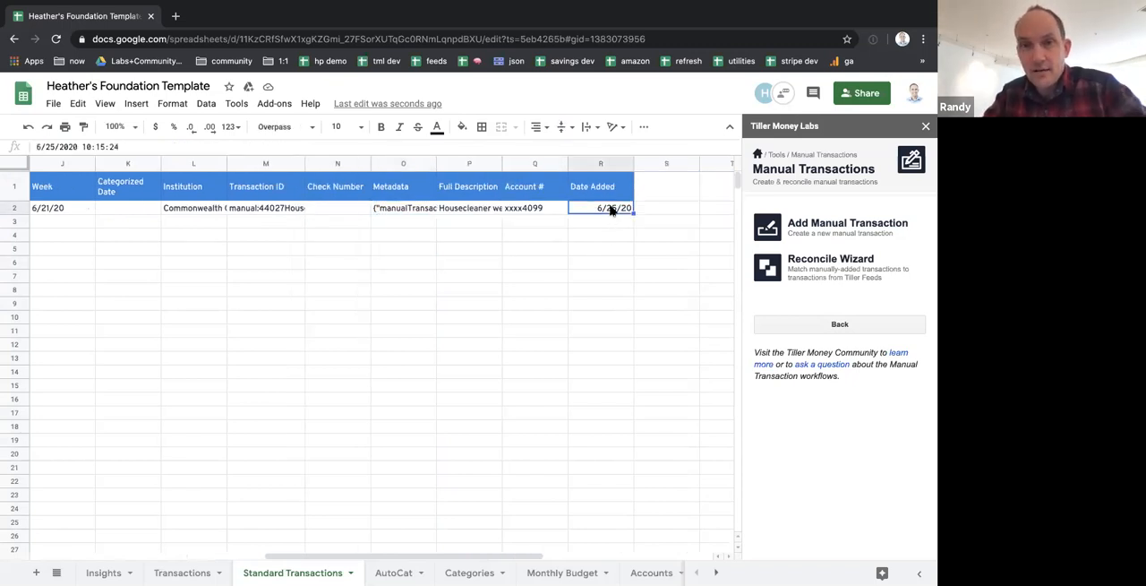
pyautogui.write('=b')
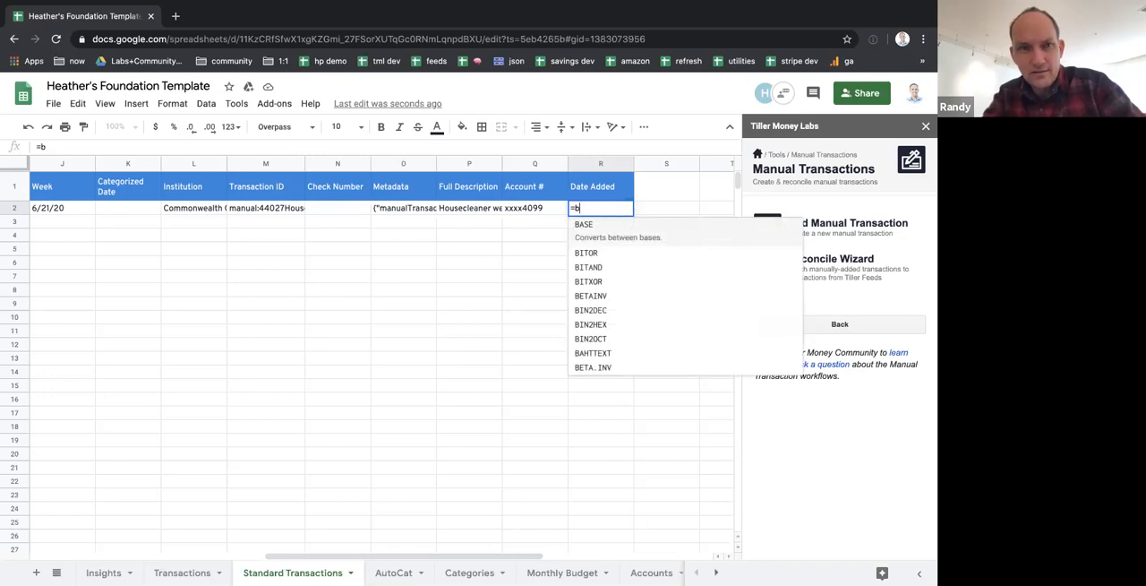
pyautogui.press('BackSpace')
pyautogui.press('BackSpace')
pyautogui.press('Return')
pyautogui.hotkey('ctrl', 'z')
# Review the cells of the housecleaner row from Account # back across to the Date column
pyautogui.press('Left')
pyautogui.press('Left')
pyautogui.press('Left')
pyautogui.press('Left')
pyautogui.press('Left')
pyautogui.press('Left')
pyautogui.press('Left')
pyautogui.press('Left')
pyautogui.press('Left')
pyautogui.press('Left')
pyautogui.press('Left')
pyautogui.press('Left')
pyautogui.press('Left')
pyautogui.press('Left')
pyautogui.press('Left')
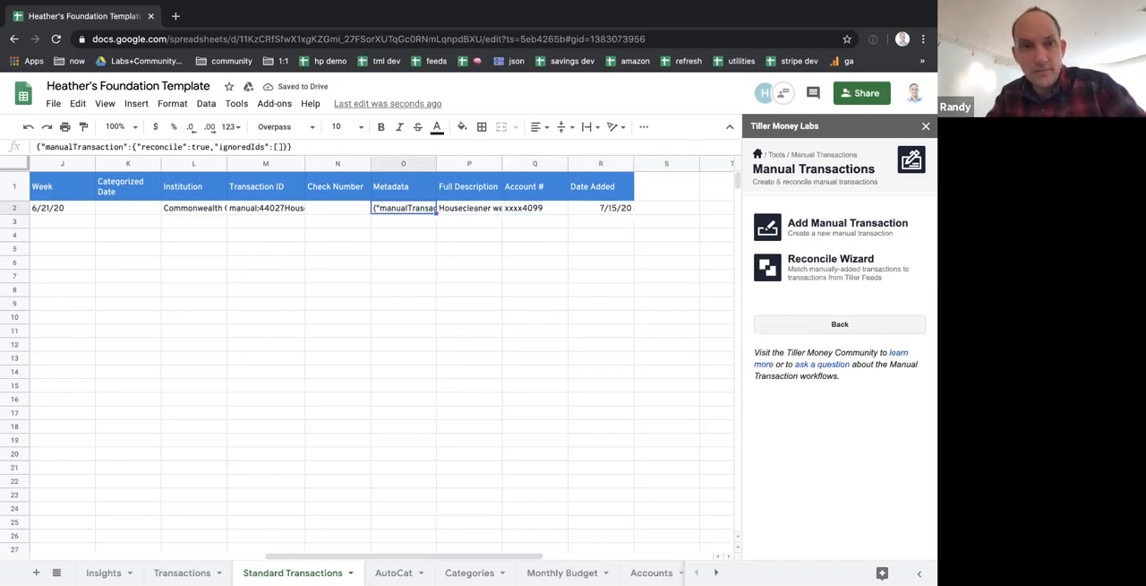
pyautogui.press('Left')
pyautogui.press('Left')
pyautogui.press('Right')
pyautogui.press('Right')
pyautogui.press('Right')
pyautogui.press('Left')
pyautogui.press('Left')
pyautogui.press('Down')
pyautogui.press('Up')
pyautogui.press('Down')
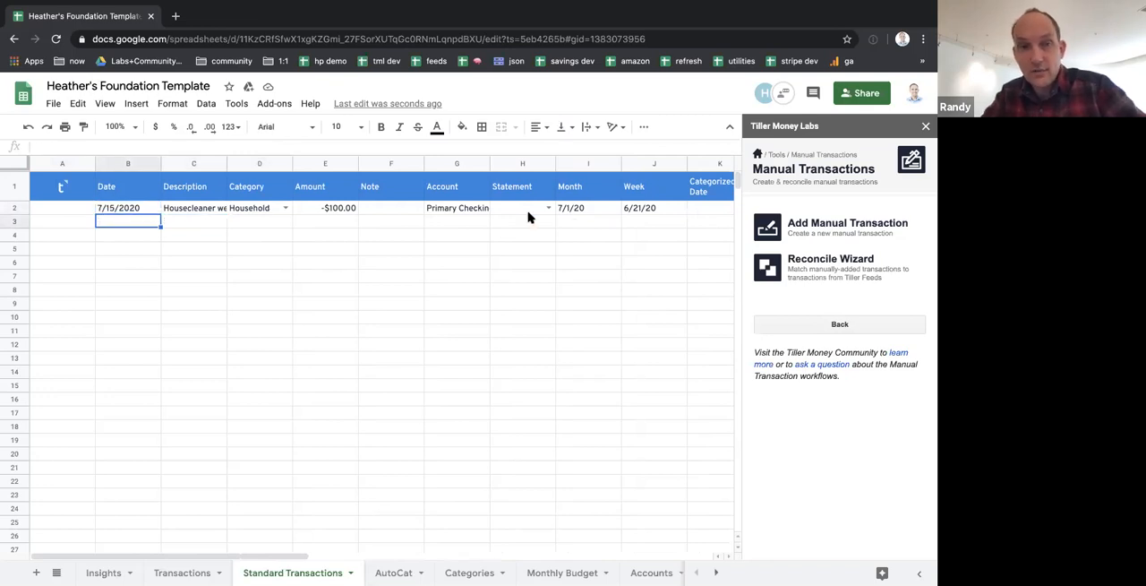
# Insert a blank row above the 6/23/2020 House Cleaners transaction on the Transactions sheet
pyautogui.click(18, 208)
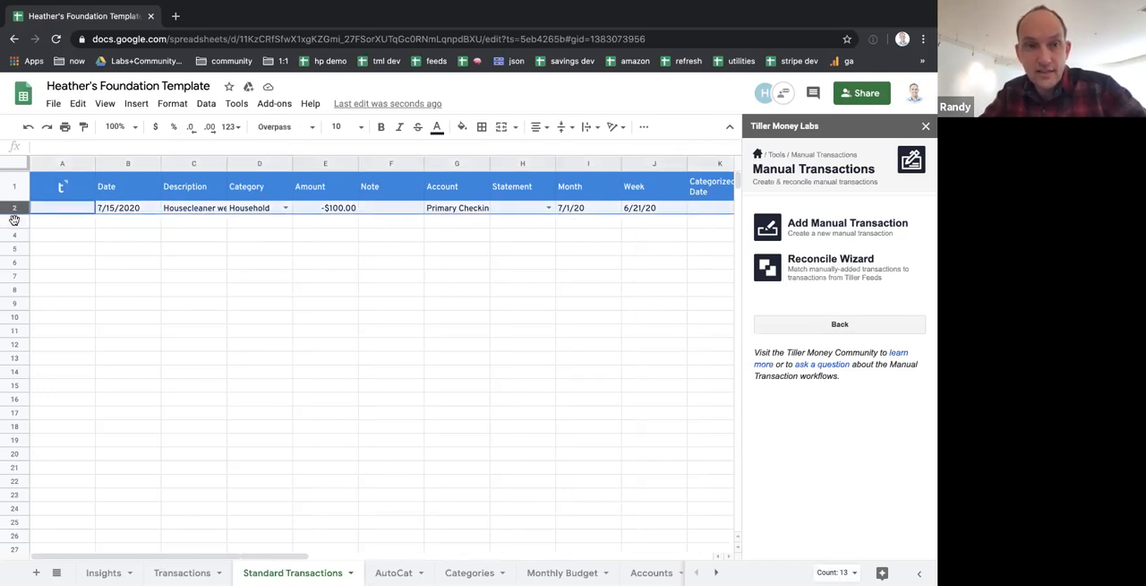
pyautogui.moveTo(15, 221); pyautogui.dragTo(14, 248)
pyautogui.click(182, 574)
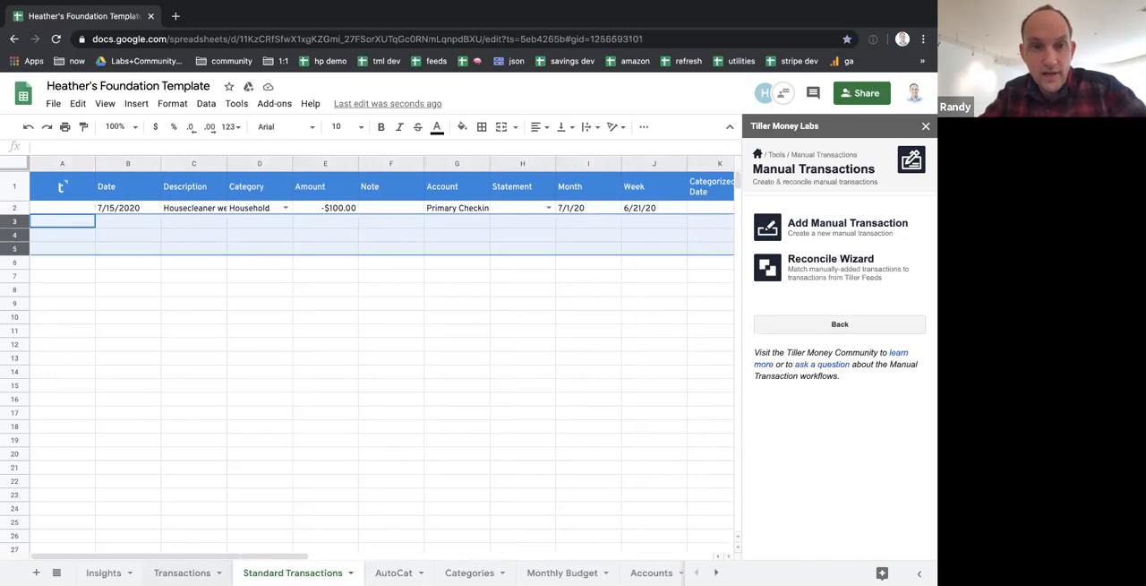
pyautogui.click(14, 223)
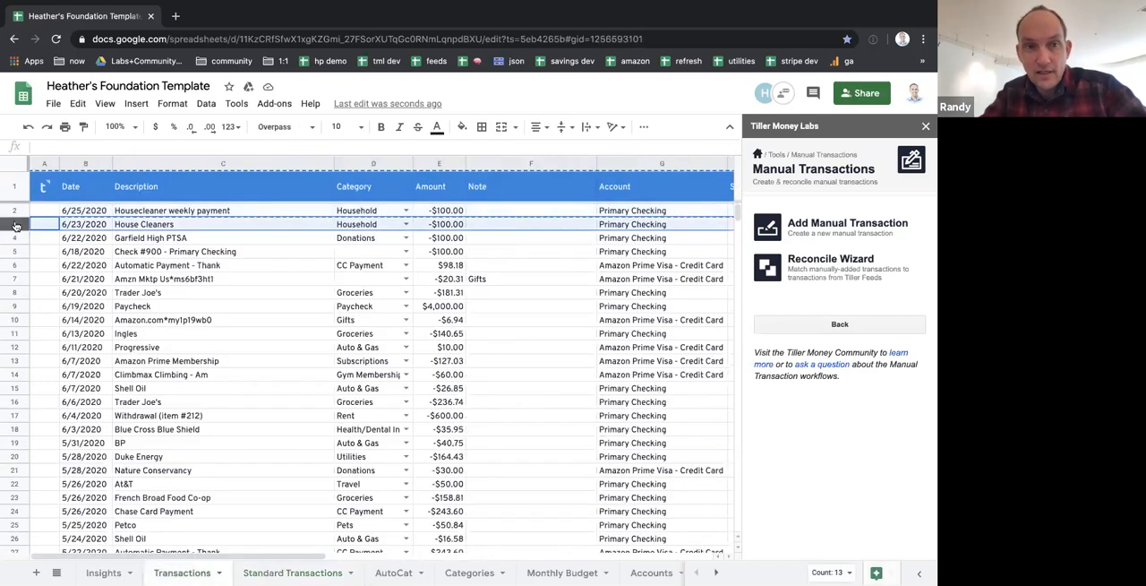
pyautogui.rightClick(15, 223)
pyautogui.click(45, 291)
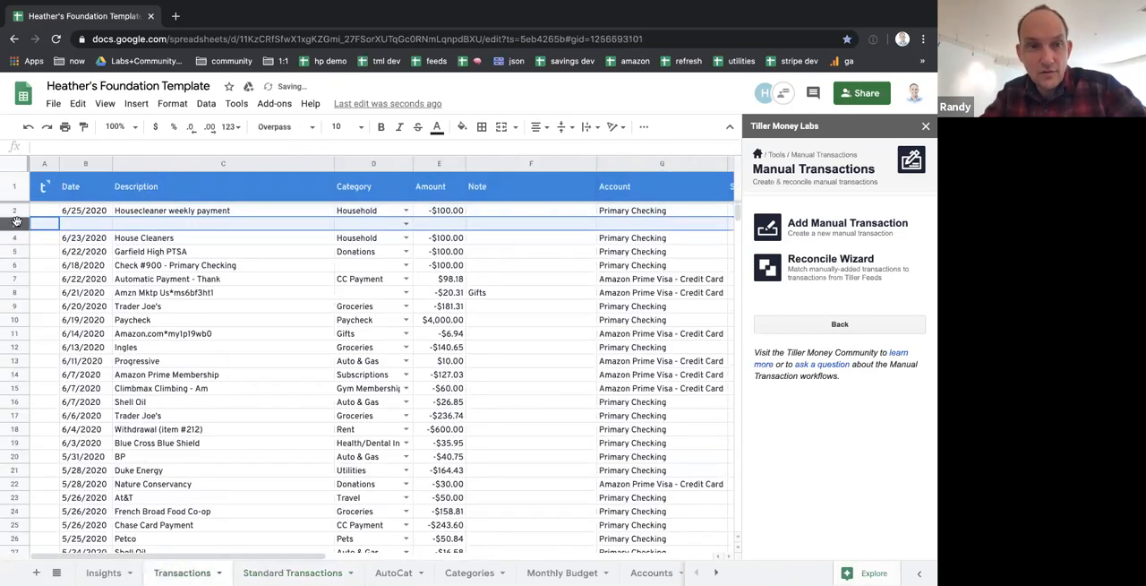
pyautogui.rightClick(14, 223)
pyautogui.click(286, 403)
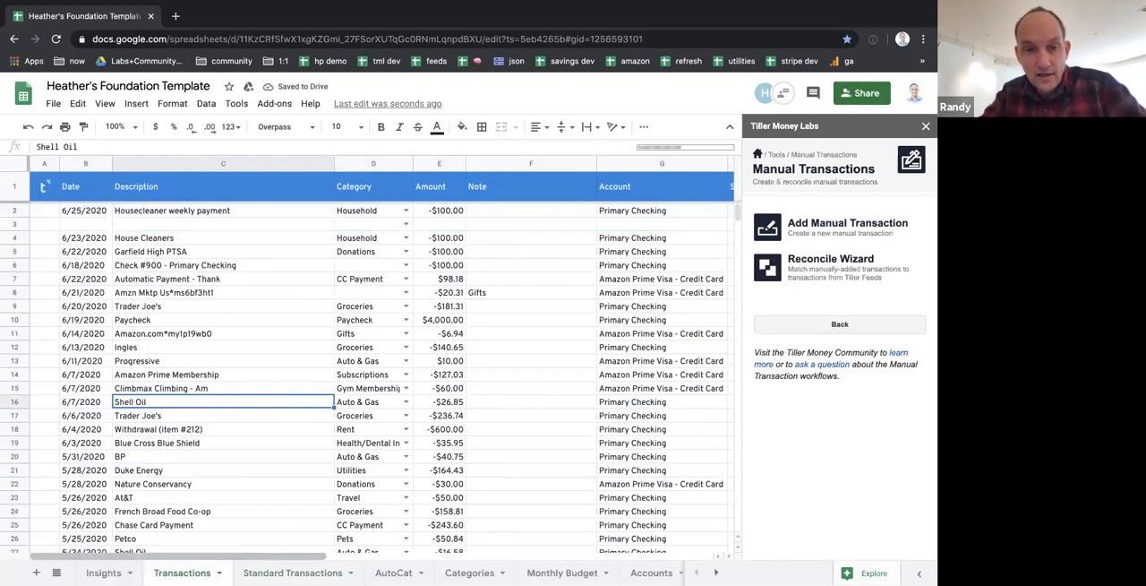
# Copy the housecleaner row on the Standard Transactions sheet, from A2 through the Date Added column
pyautogui.click(269, 573)
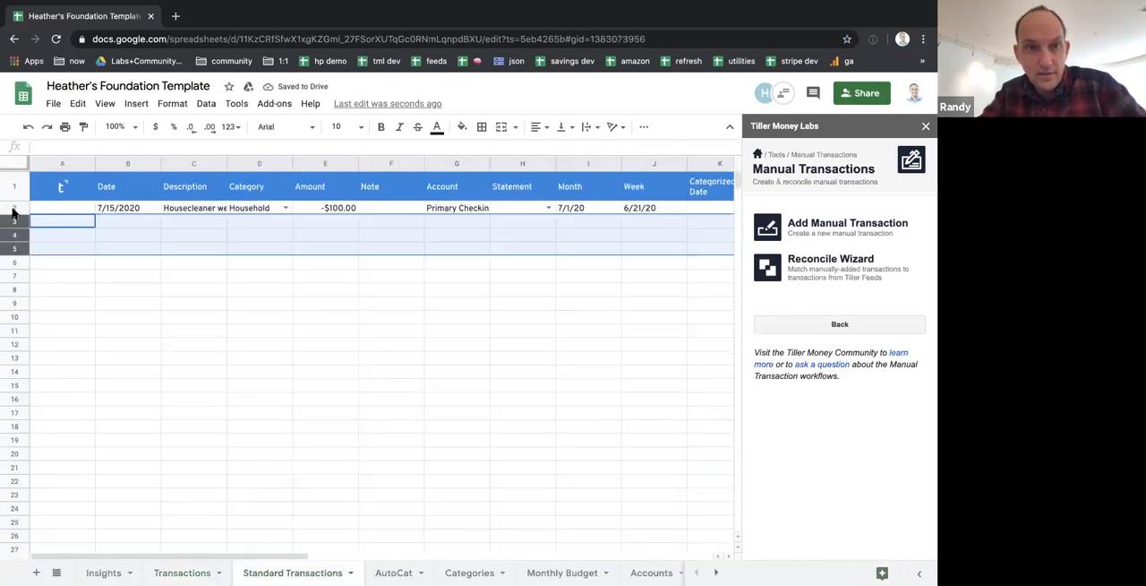
pyautogui.click(66, 211)
pyautogui.hotkey('shift', 'Right')
pyautogui.hotkey('shift', 'Right')
pyautogui.hotkey('shift', 'Right')
pyautogui.hotkey('shift', 'Right')
pyautogui.hotkey('shift', 'Right')
pyautogui.hotkey('shift', 'Right')
pyautogui.hotkey('shift', 'Right')
pyautogui.hotkey('shift', 'Right')
pyautogui.hotkey('shift', 'Right')
pyautogui.hotkey('shift', 'Right')
pyautogui.hotkey('shift', 'Right')
pyautogui.hotkey('shift', 'Right')
pyautogui.hotkey('shift', 'Right')
pyautogui.hotkey('shift', 'Right')
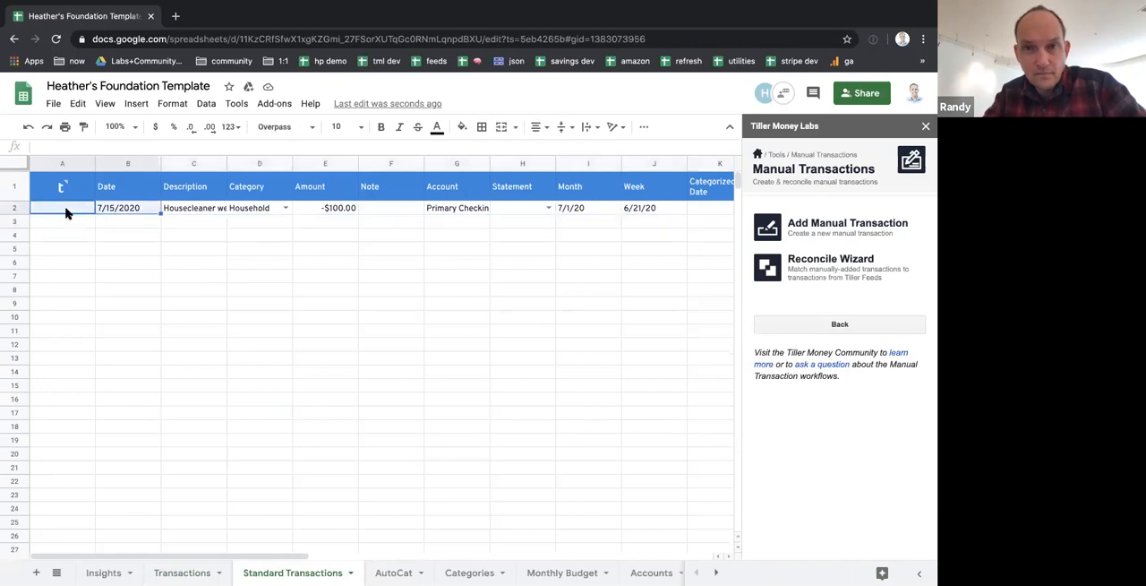
pyautogui.hotkey('shift', 'Right')
pyautogui.hotkey('shift', 'Right')
pyautogui.hotkey('shift', 'Right')
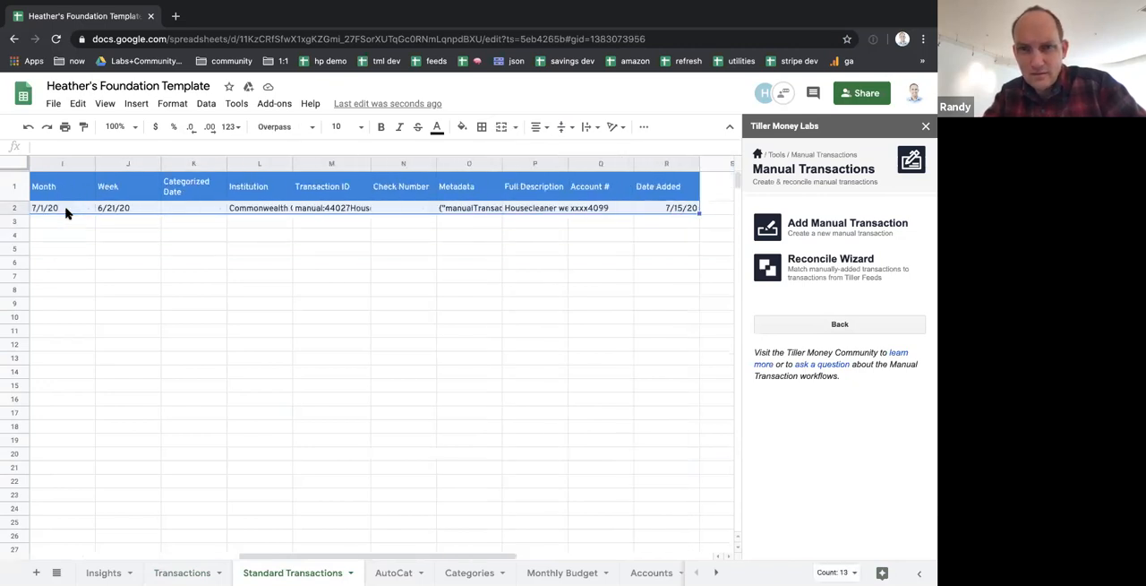
# Paste the copied row as values only into blank row 3 of the Transactions sheet and check the pasted entry
pyautogui.click(107, 571)
pyautogui.click(191, 572)
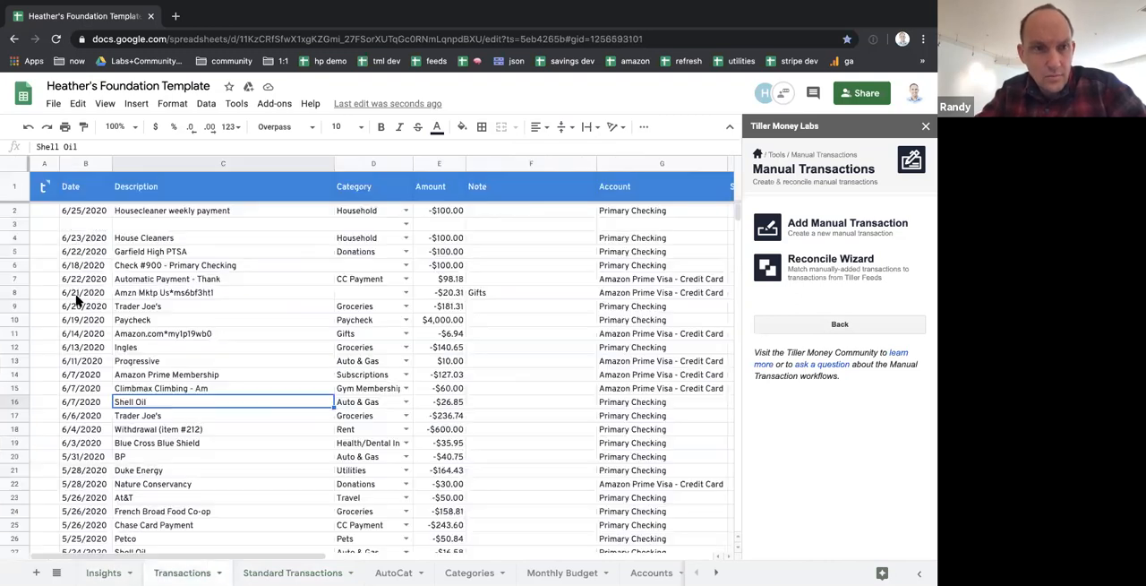
pyautogui.rightClick(42, 227)
pyautogui.moveTo(107, 188)
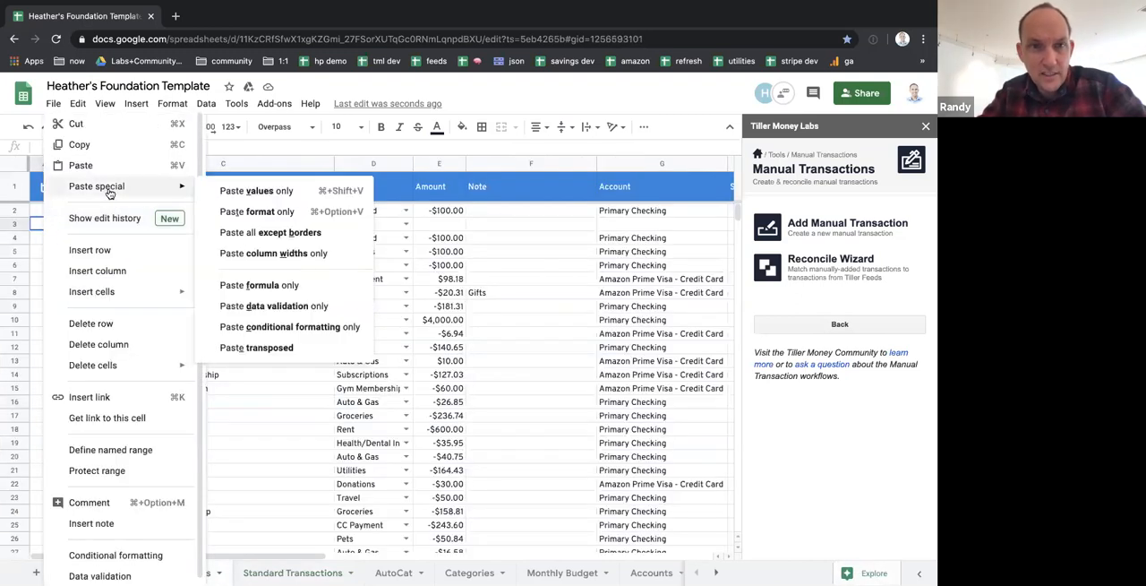
pyautogui.click(249, 193)
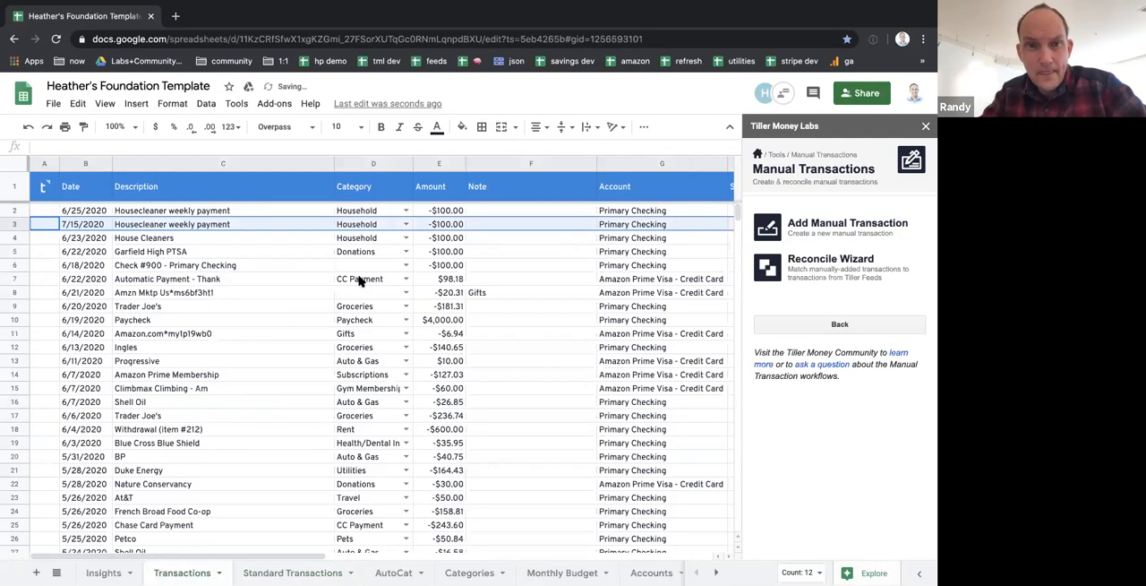
pyautogui.hscroll(1, 359, 281)
pyautogui.hscroll(-1, 358, 281)
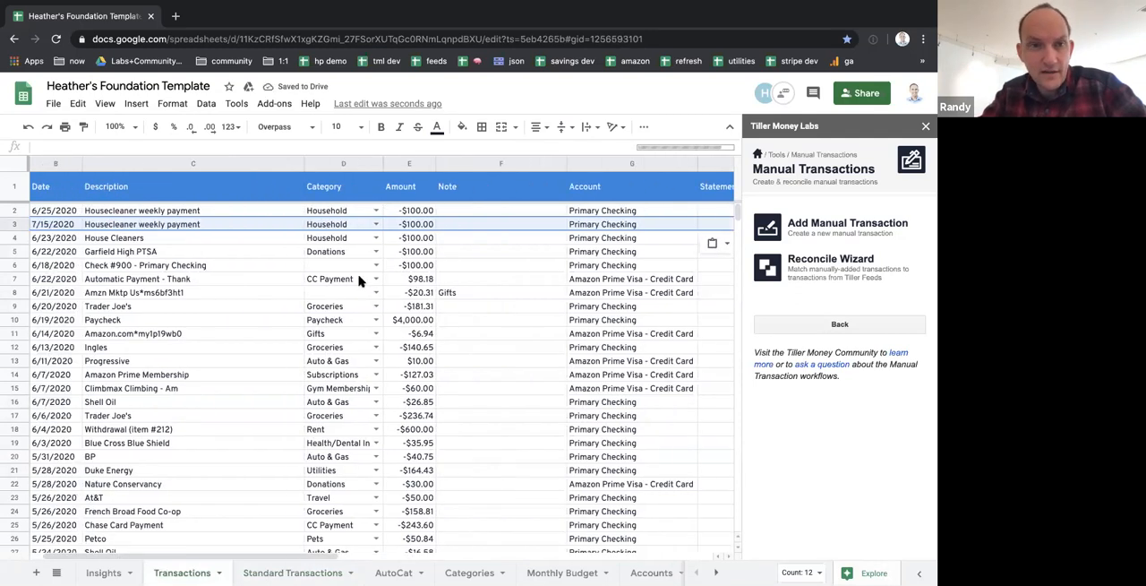
pyautogui.click(190, 211)
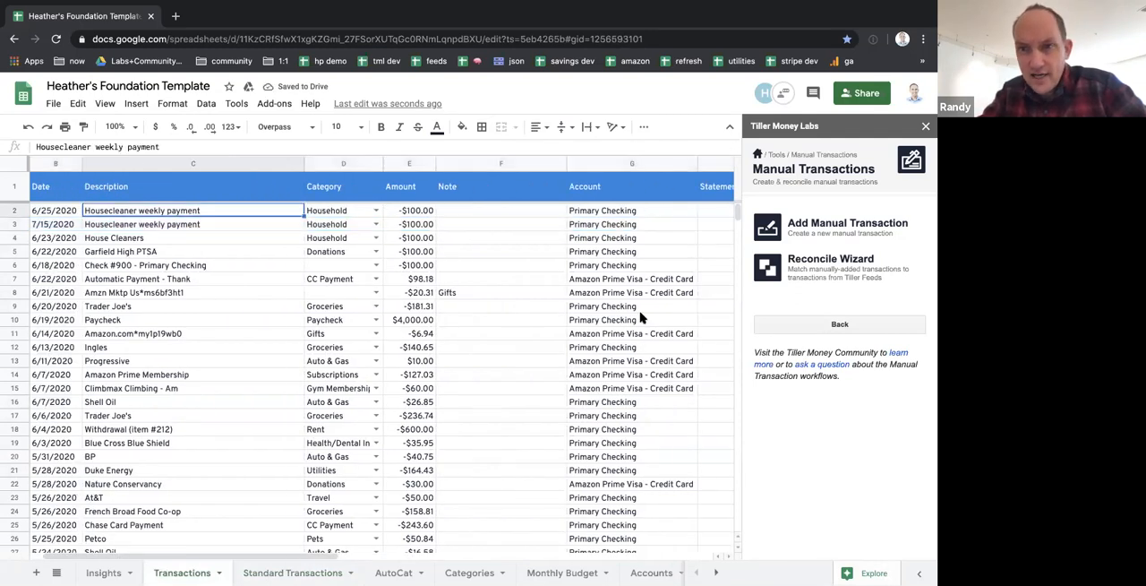
# Search for matches with the Reconcile Wizard, review them without reconciling, and return to the Standard Transactions sheet
pyautogui.click(812, 261)
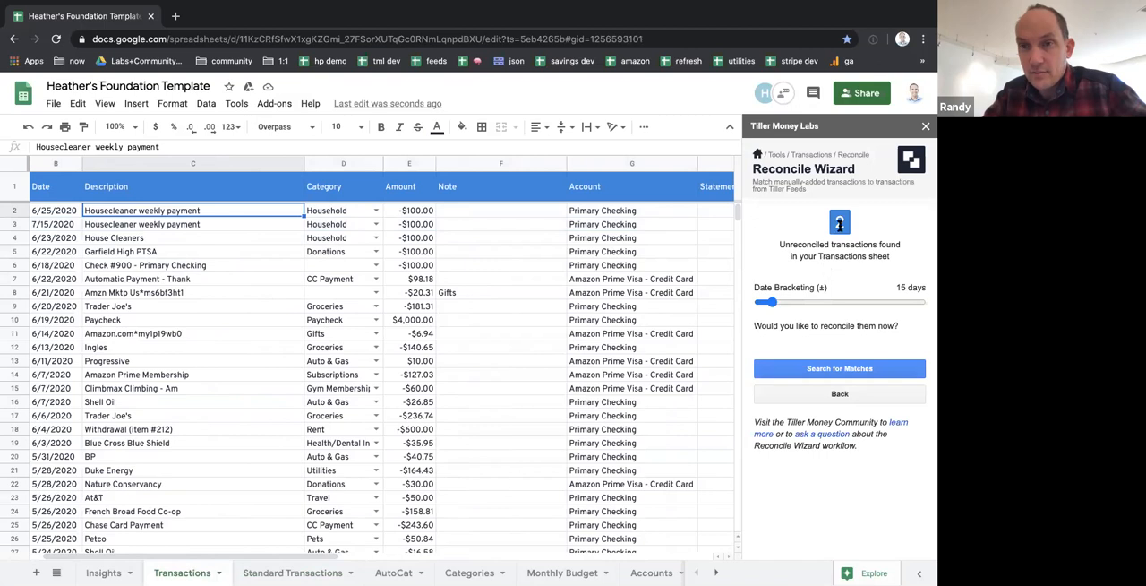
pyautogui.click(815, 368)
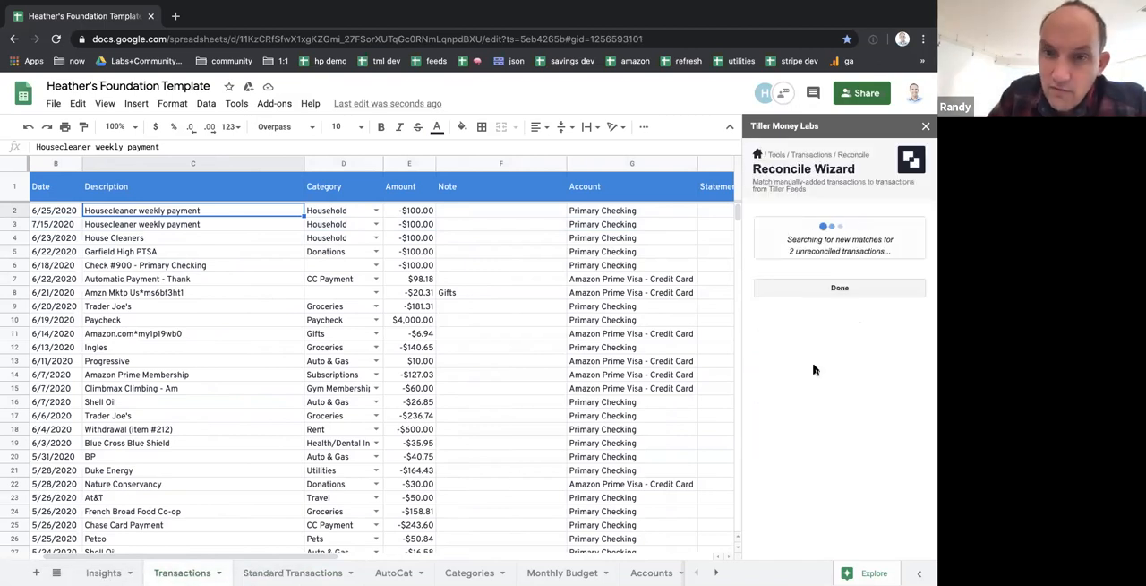
pyautogui.scroll(-3, 826, 430)
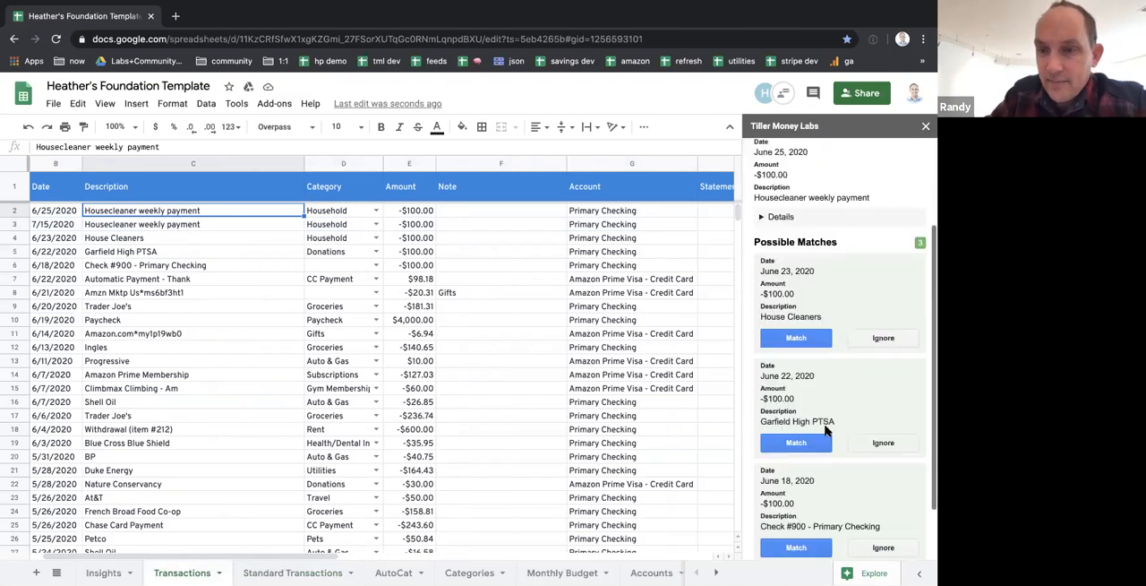
pyautogui.click(833, 510)
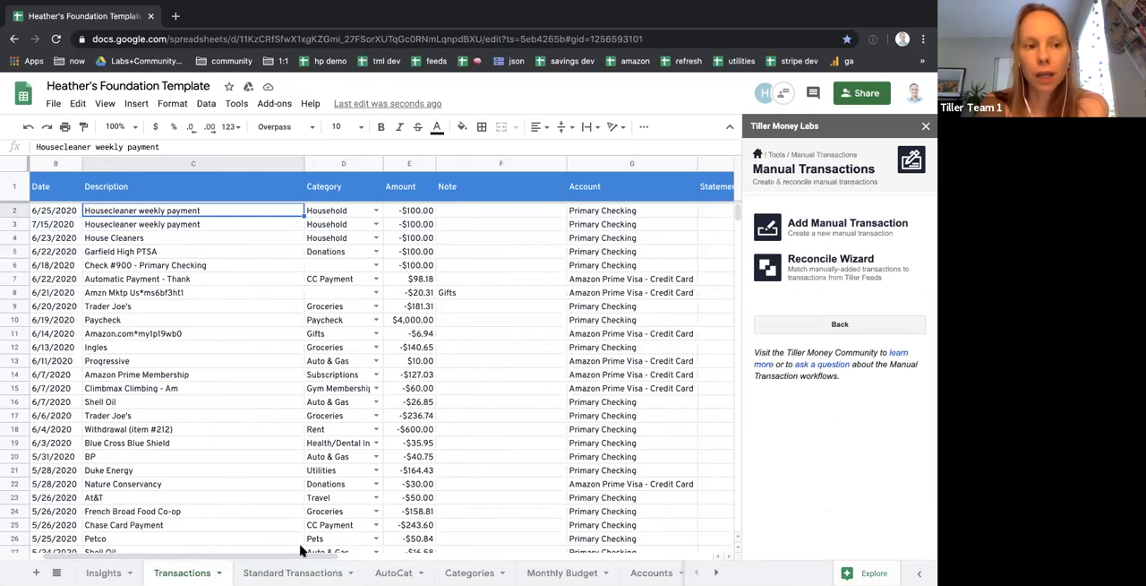
pyautogui.click(239, 572)
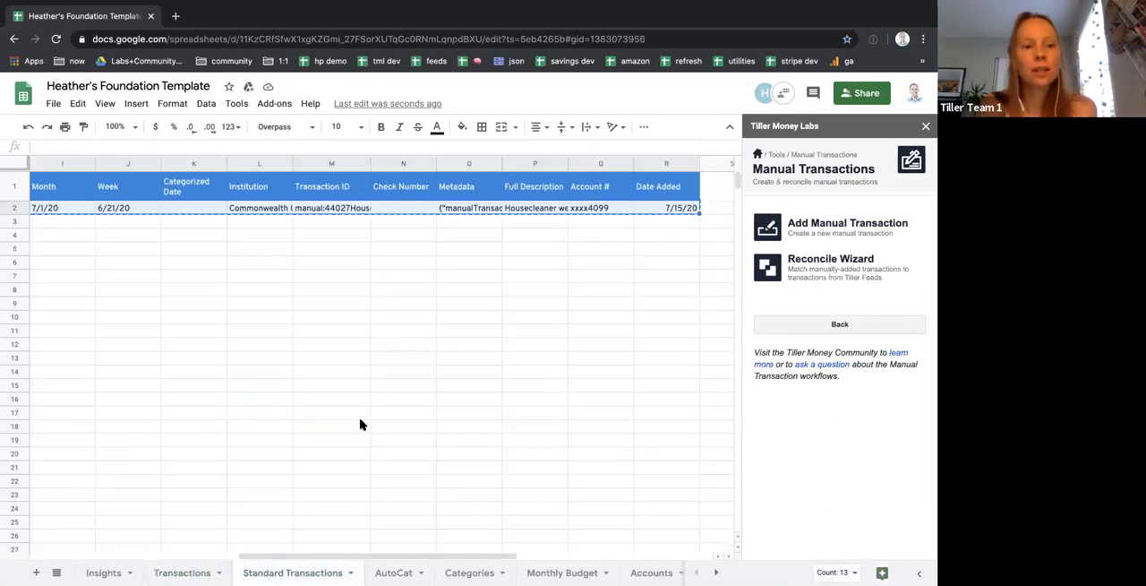
pyautogui.click(360, 423)
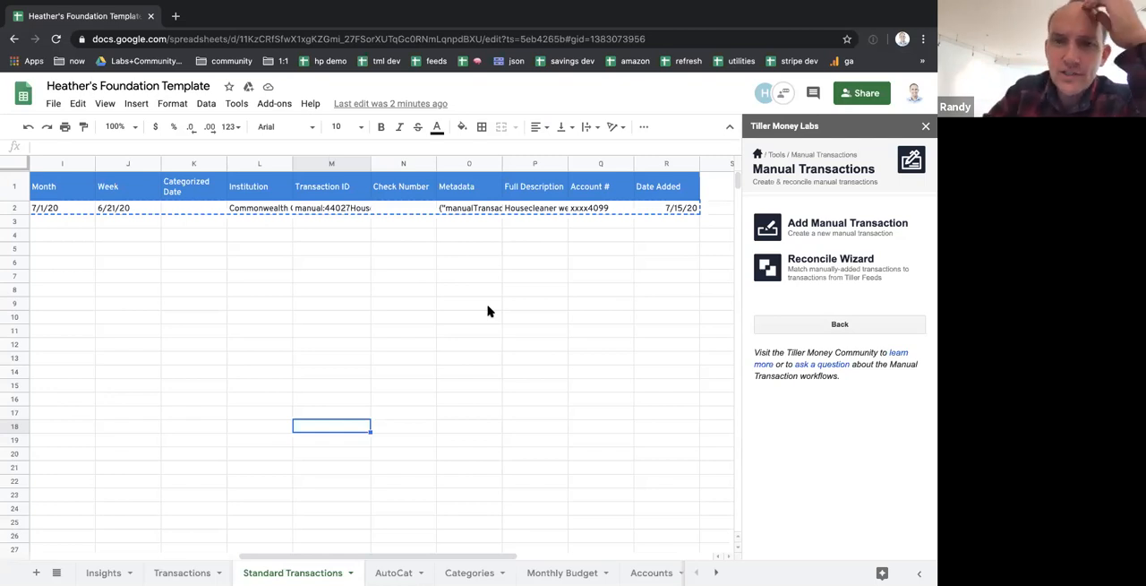
pyautogui.click(598, 209)
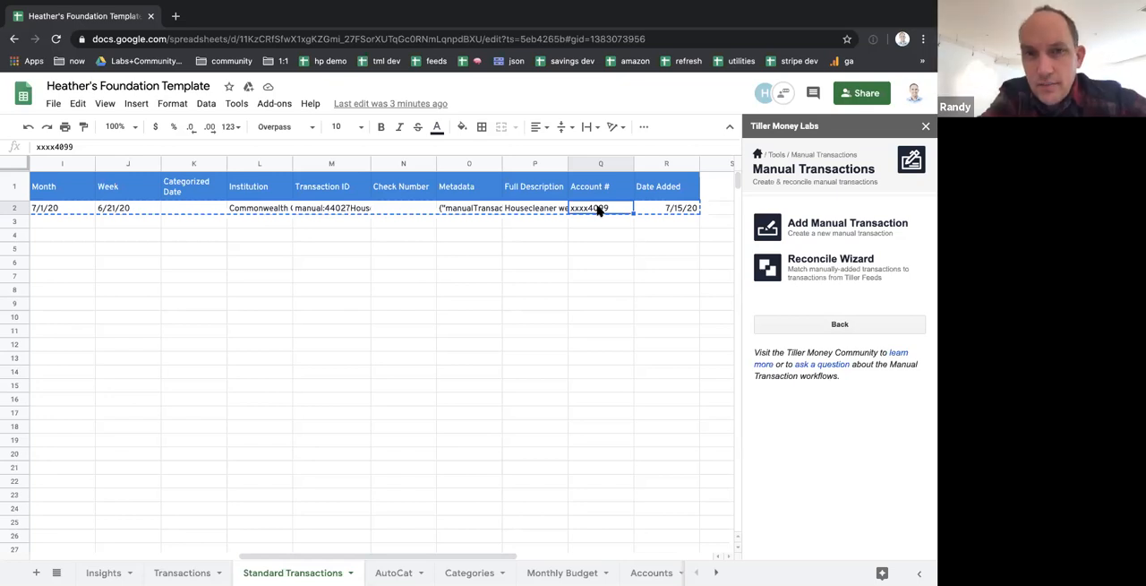
# Clear the Metadata cell of the housecleaner row on the Standard Transactions sheet and undo the deletion
pyautogui.click(468, 208)
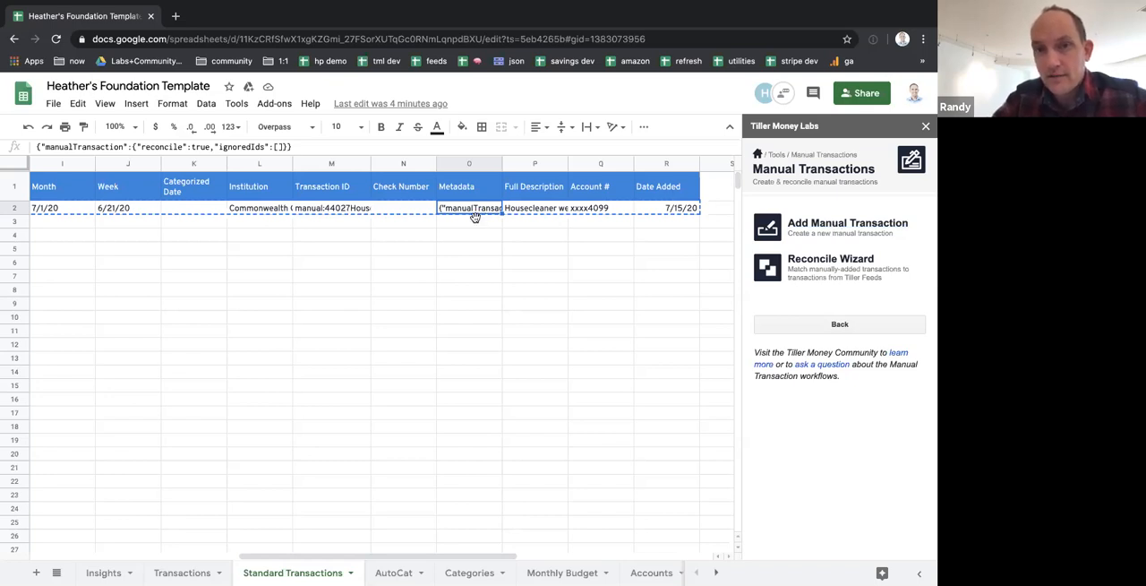
pyautogui.press('BackSpace')
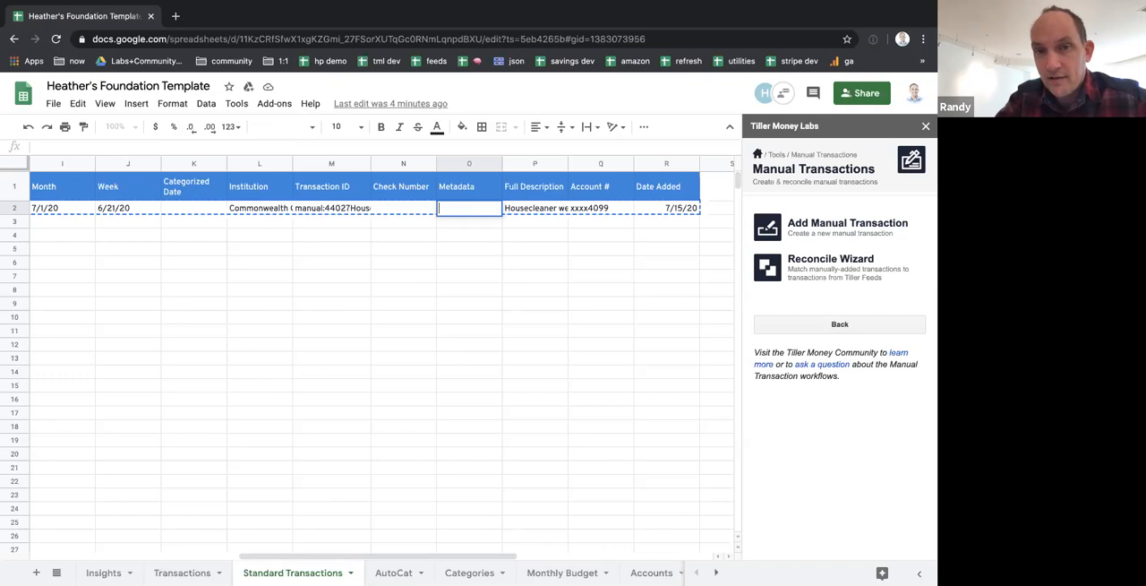
pyautogui.press('Return')
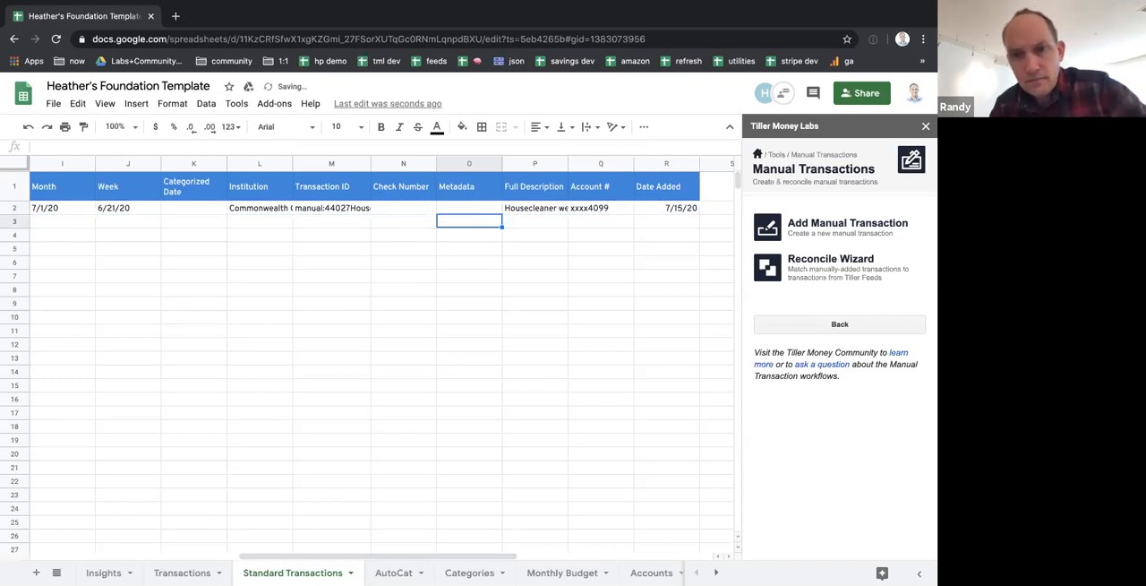
pyautogui.hotkey('ctrl', 'z')
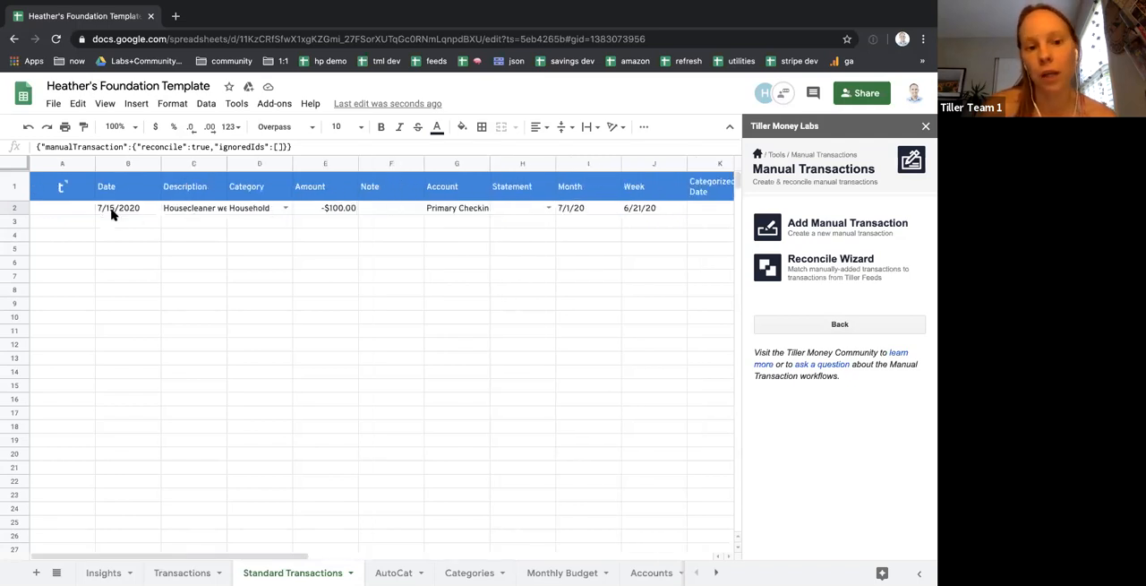
# Enter =date(year(B2),month(B2)+1,day(B2)) in cell B3 to date the next recurring transaction one month after row 2
pyautogui.click(114, 221)
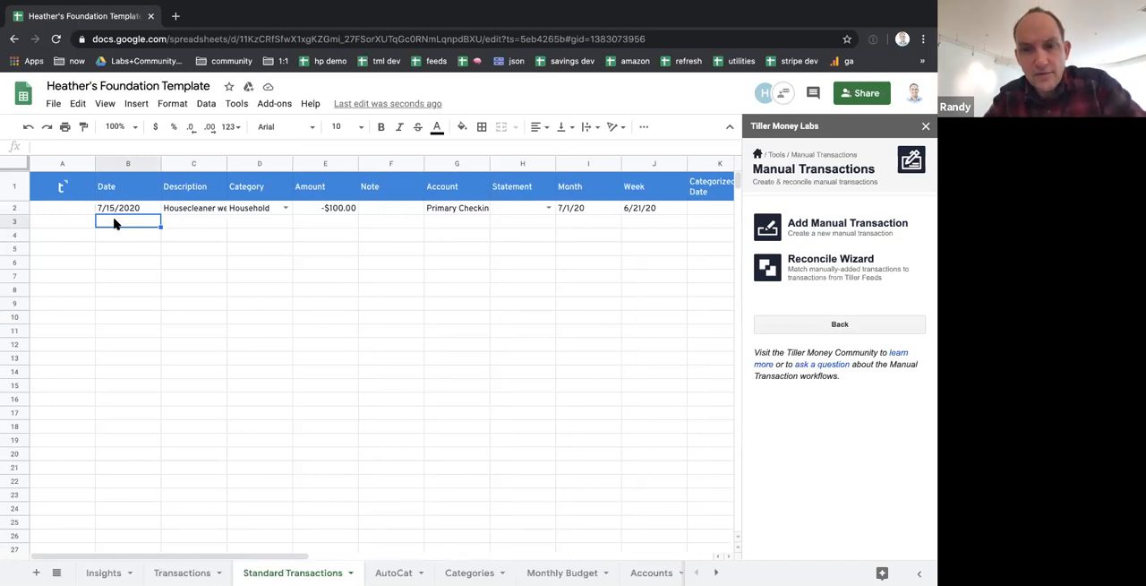
pyautogui.write('=')
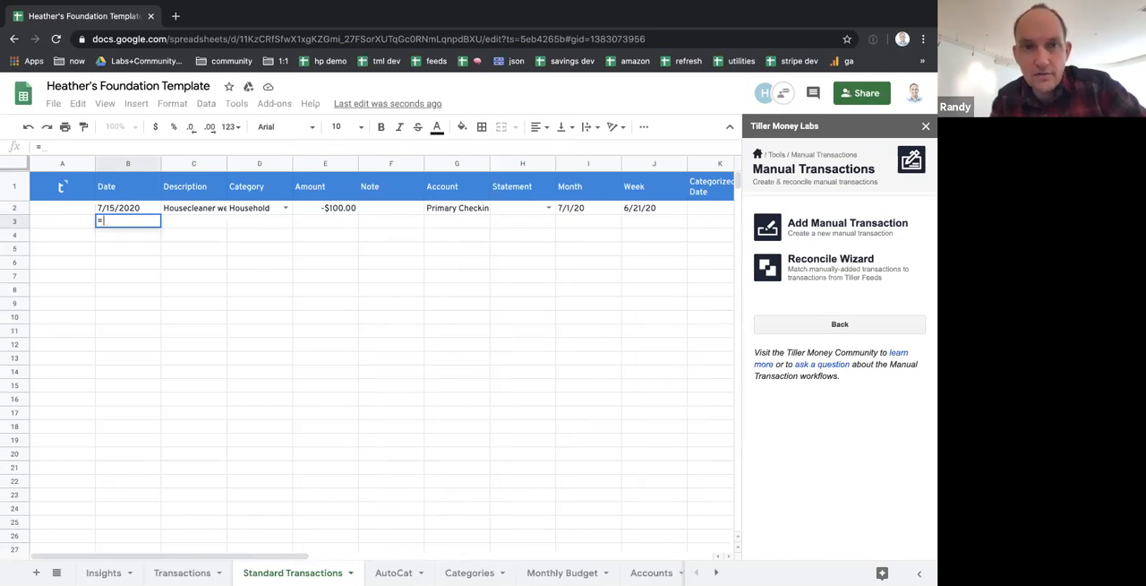
pyautogui.press('BackSpace')
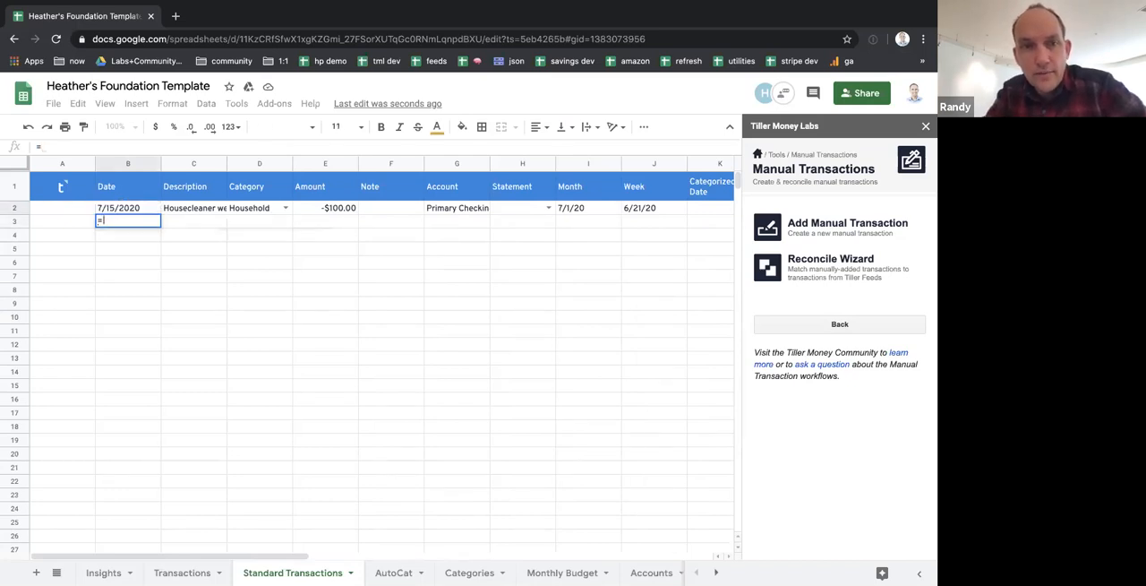
pyautogui.write('=')
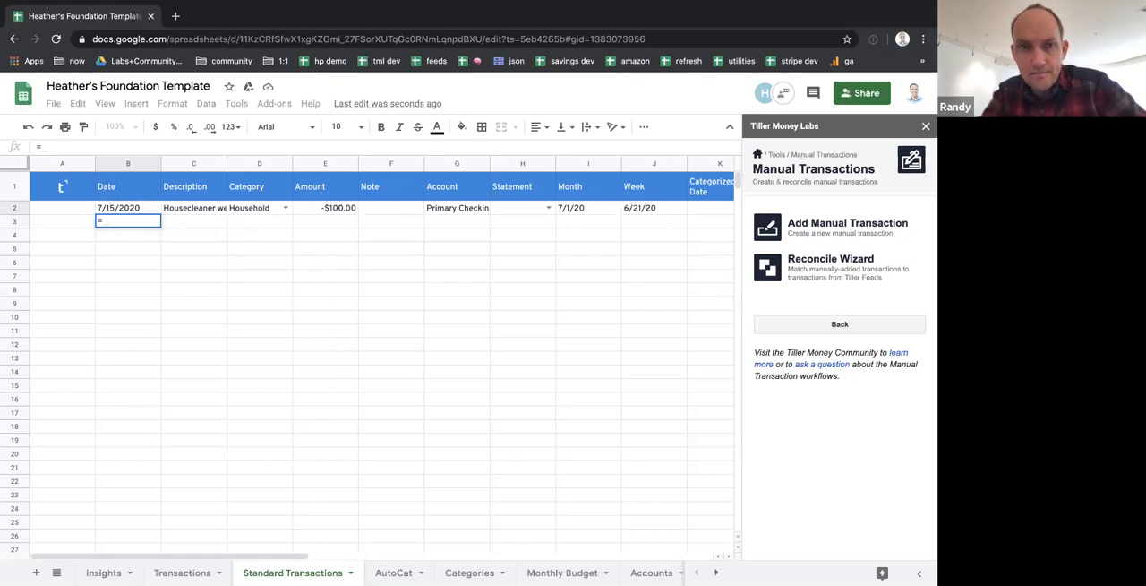
pyautogui.write('date')
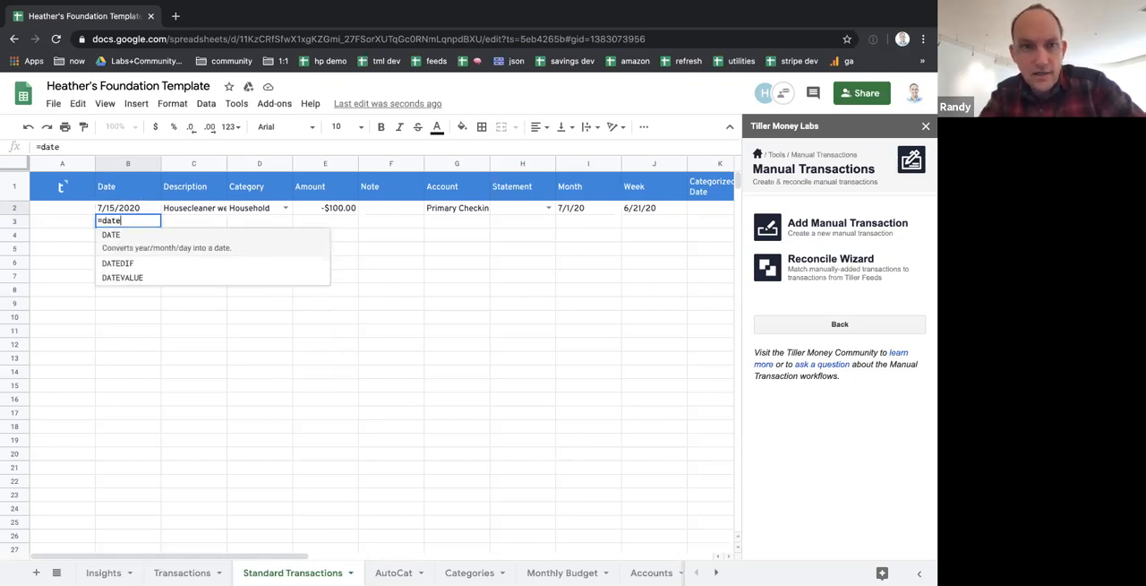
pyautogui.write('(year')
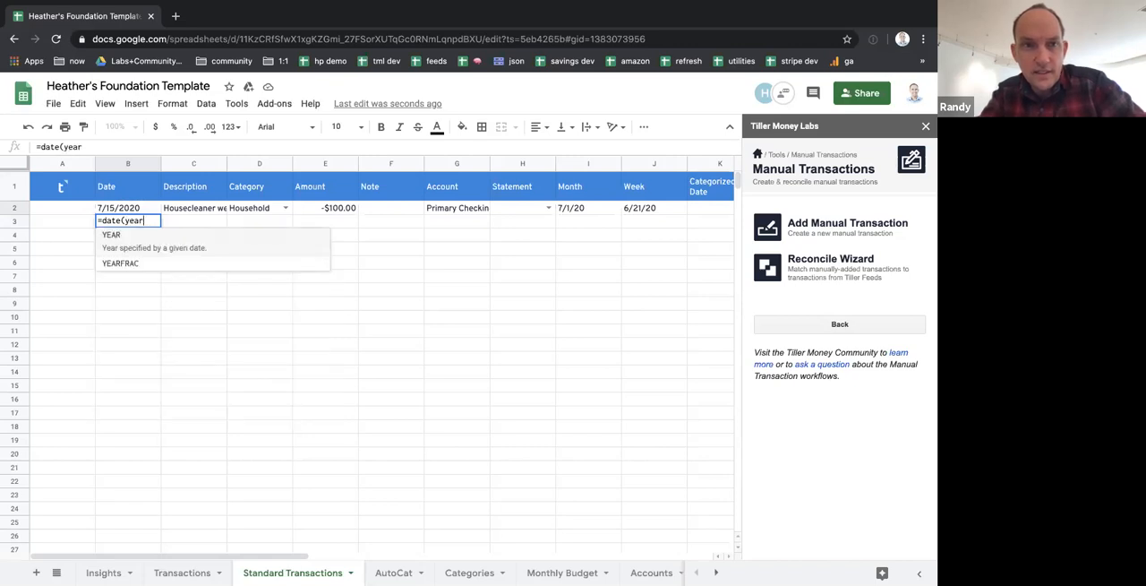
pyautogui.write('(B2),month(B2)+1')
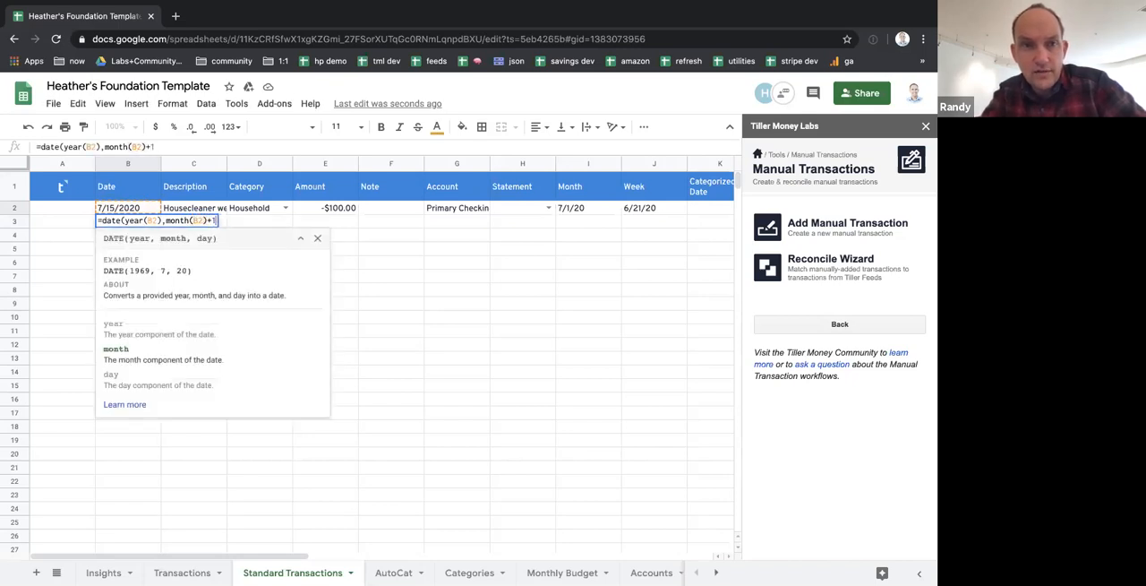
pyautogui.write(',day(')
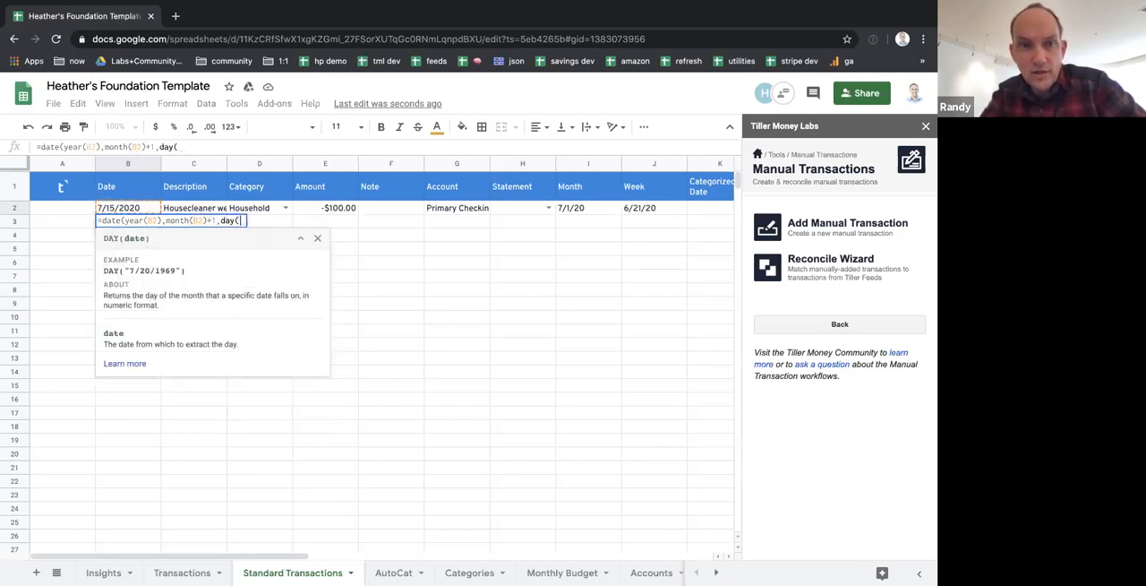
pyautogui.write('B2))')
pyautogui.press('Return')
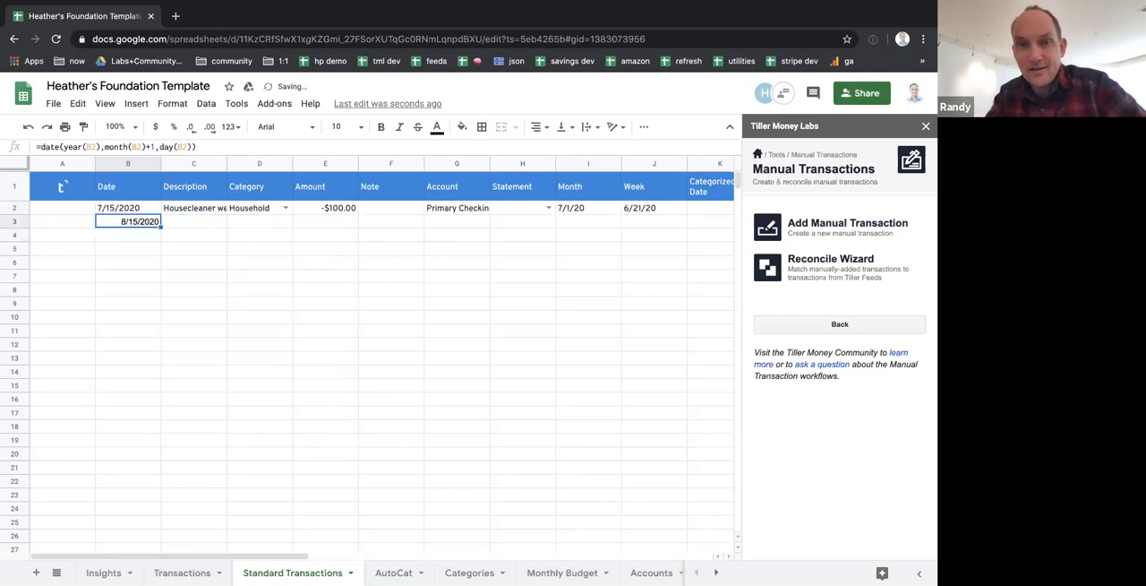
pyautogui.press('Right')
pyautogui.press('Left')
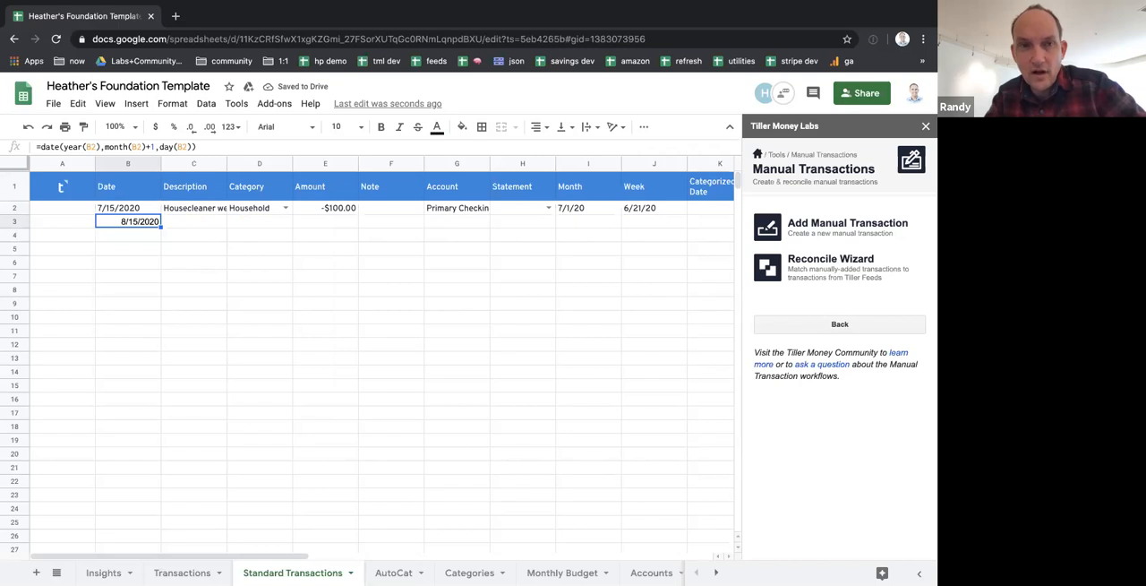
# Link the Description and Category cells of row 3 to the row above with =C2 and =D2
pyautogui.press('Right')
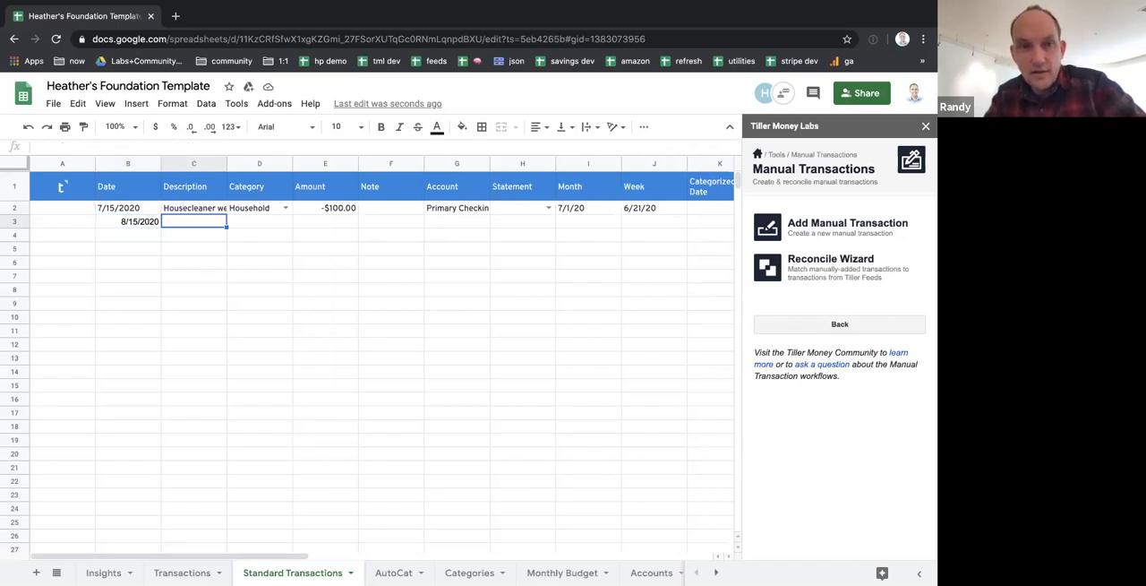
pyautogui.write('=C2')
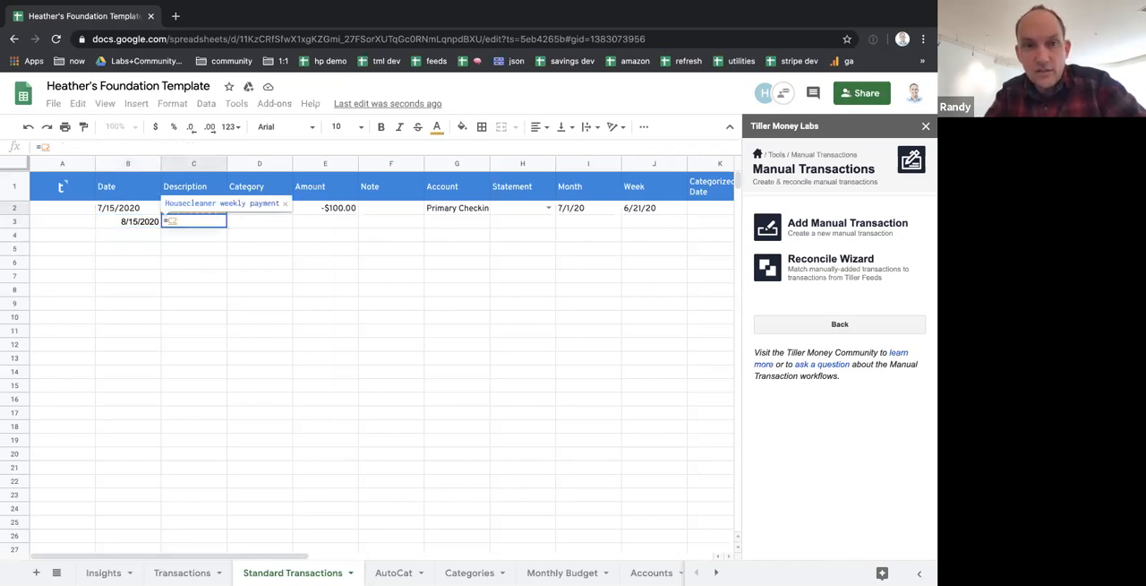
pyautogui.press('Tab')
pyautogui.write('=D2')
pyautogui.press('Escape')
# Fill the Date, Description and Category formulas from row 3 down through row 10
pyautogui.click(138, 221)
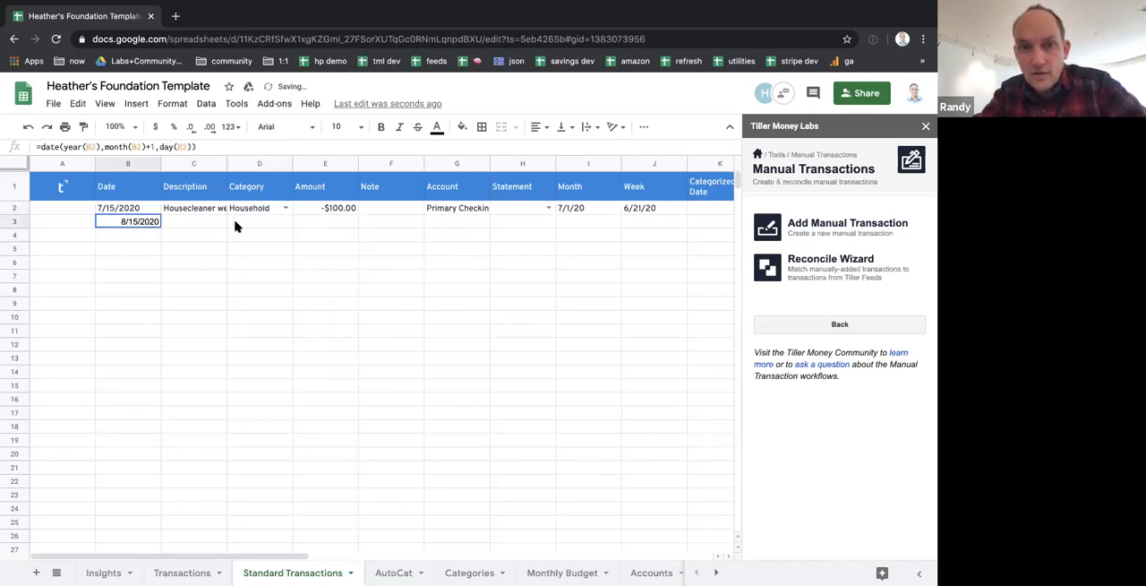
pyautogui.keyDown('shift'); pyautogui.click(235, 227); pyautogui.keyUp('shift')
pyautogui.moveTo(292, 229); pyautogui.dragTo(291, 313)
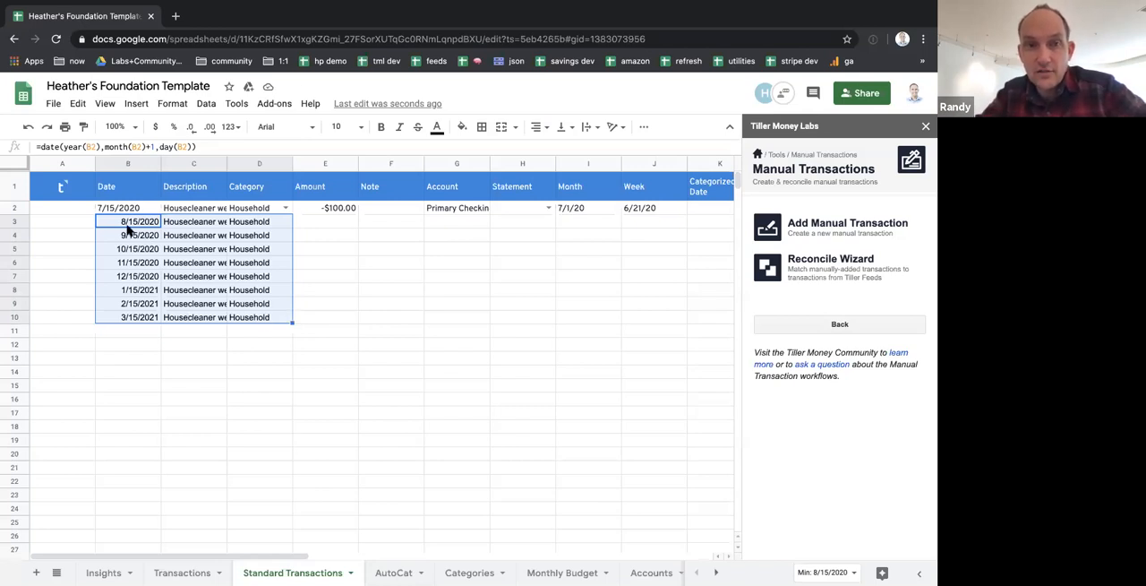
pyautogui.moveTo(71, 210); pyautogui.dragTo(629, 326)
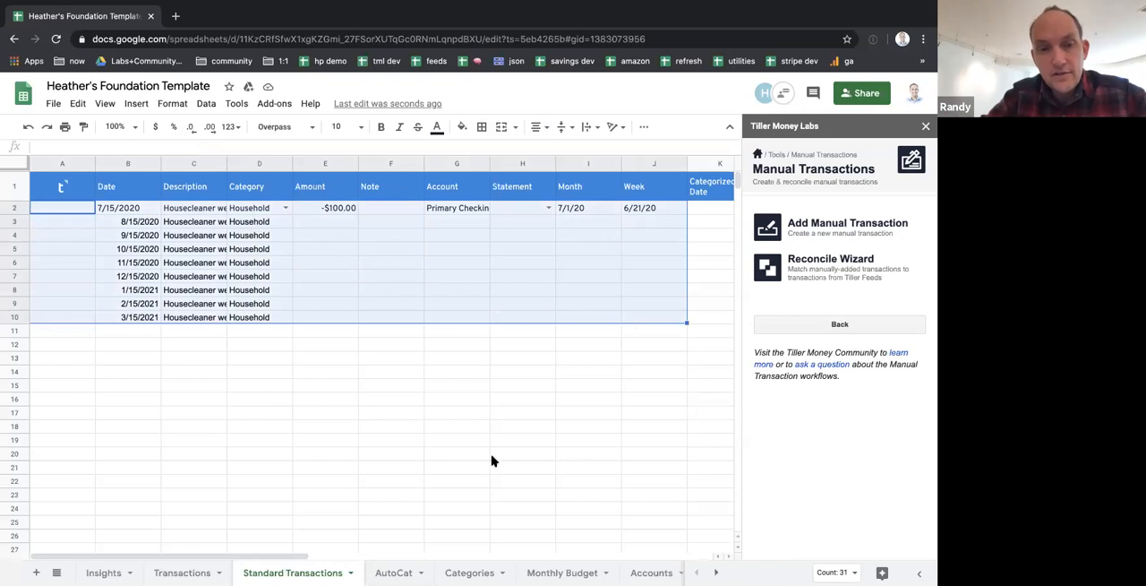
pyautogui.click(408, 416)
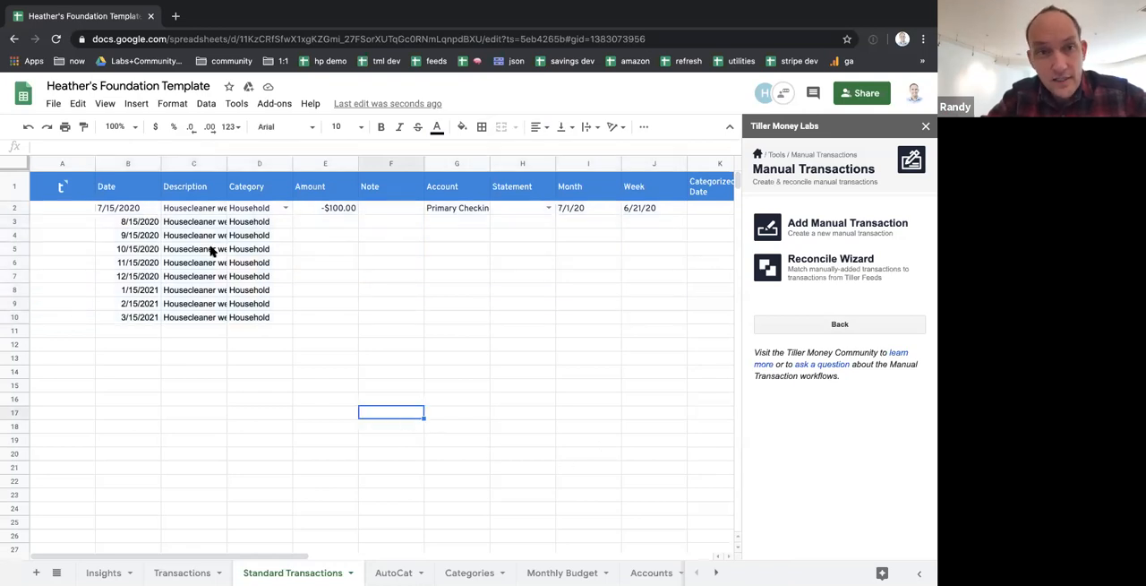
pyautogui.click(18, 208)
pyautogui.click(138, 224)
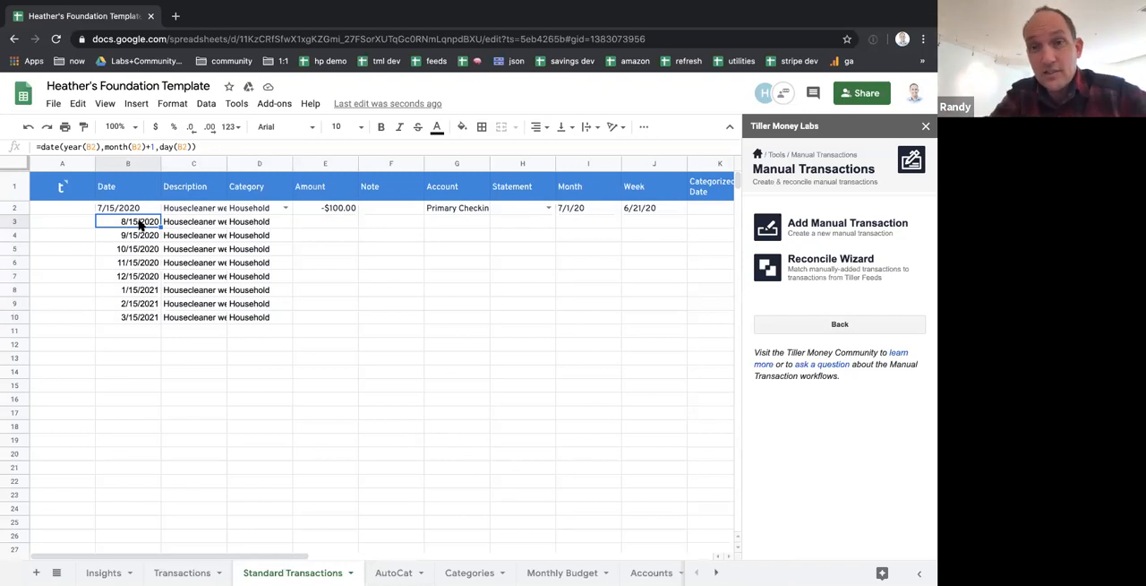
# Fill the Month and Week cells from row 2 down through row 10
pyautogui.click(580, 208)
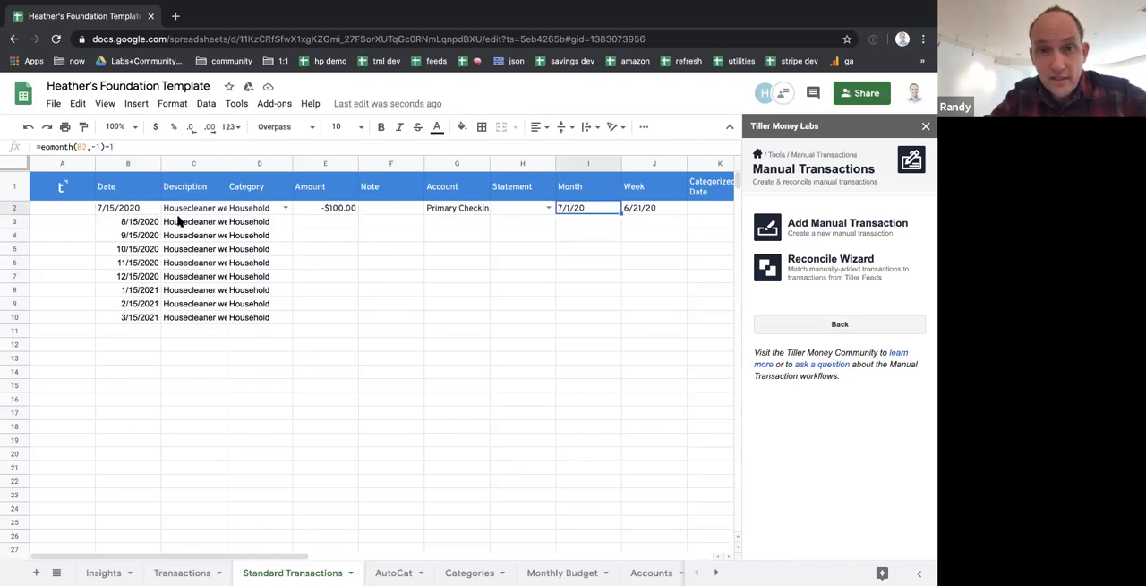
pyautogui.moveTo(609, 210); pyautogui.dragTo(686, 318)
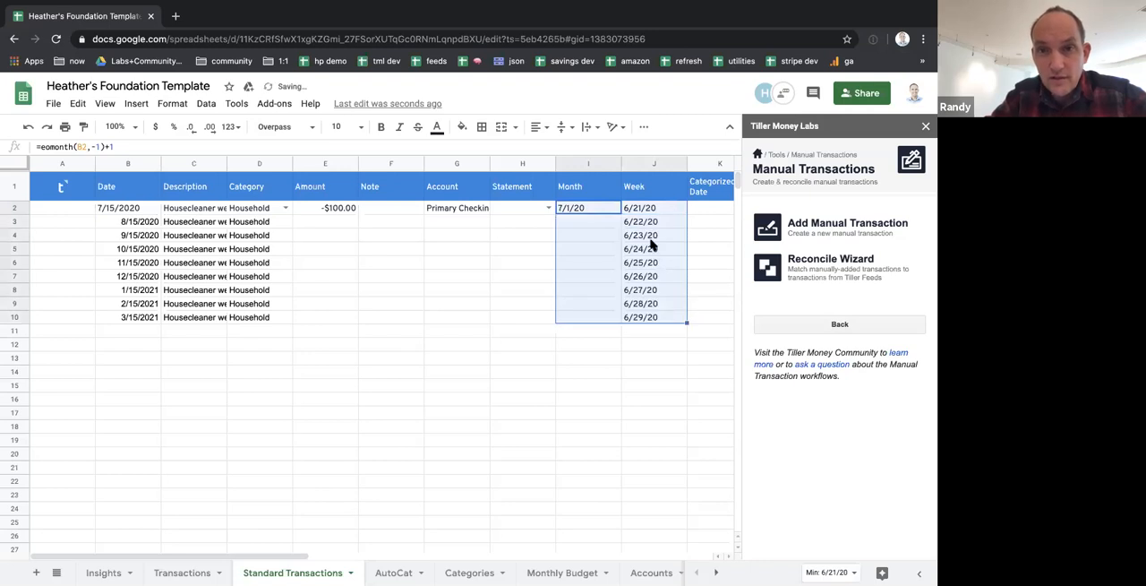